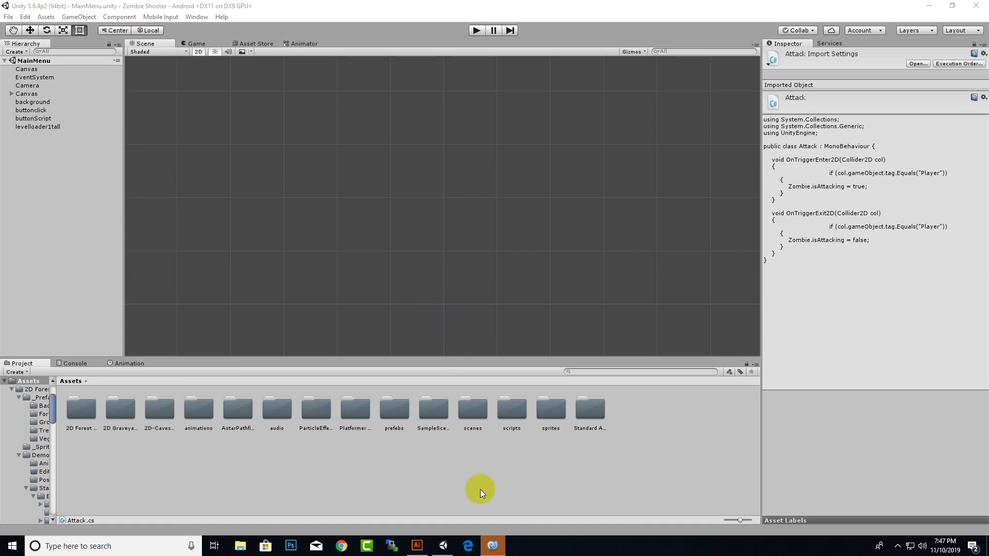
- Pan and zoom the Scene view with the Hand tool until the whole MainMenu canvas is visible
{"action": "left_click", "coordinate": [398, 8]}
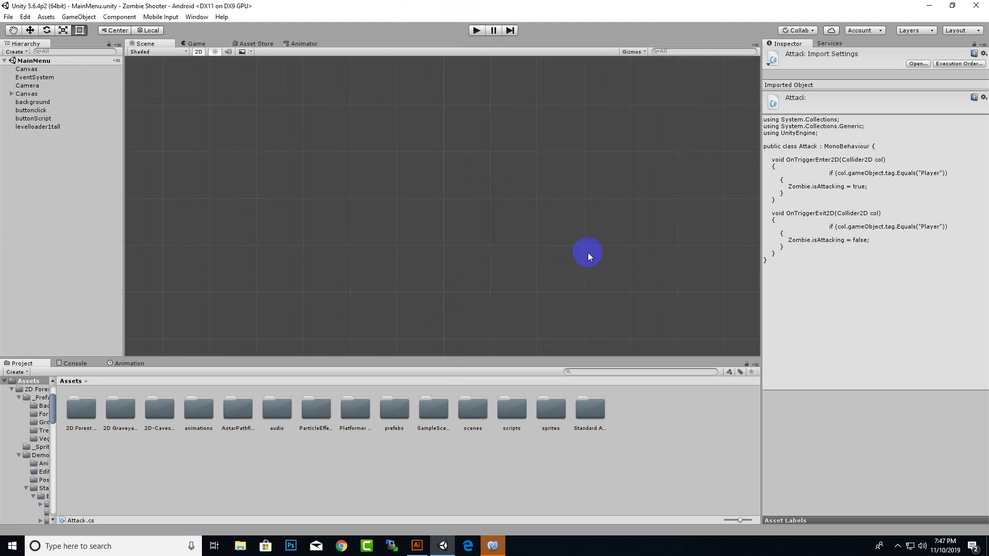
{"action": "key", "text": "q"}
{"action": "mouse_move", "coordinate": [504, 243]}
{"action": "left_mouse_down"}
{"action": "mouse_move", "coordinate": [489, 216]}
{"action": "mouse_move", "coordinate": [490, 224]}
{"action": "left_mouse_up"}
{"action": "scroll", "coordinate": [512, 283], "scroll_direction": "down", "scroll_amount": 2}
{"action": "left_click_drag", "start_coordinate": [445, 291], "coordinate": [536, 289]}
{"action": "scroll", "coordinate": [519, 289], "scroll_direction": "down", "scroll_amount": 2}
{"action": "scroll", "coordinate": [514, 289], "scroll_direction": "down", "scroll_amount": 1}
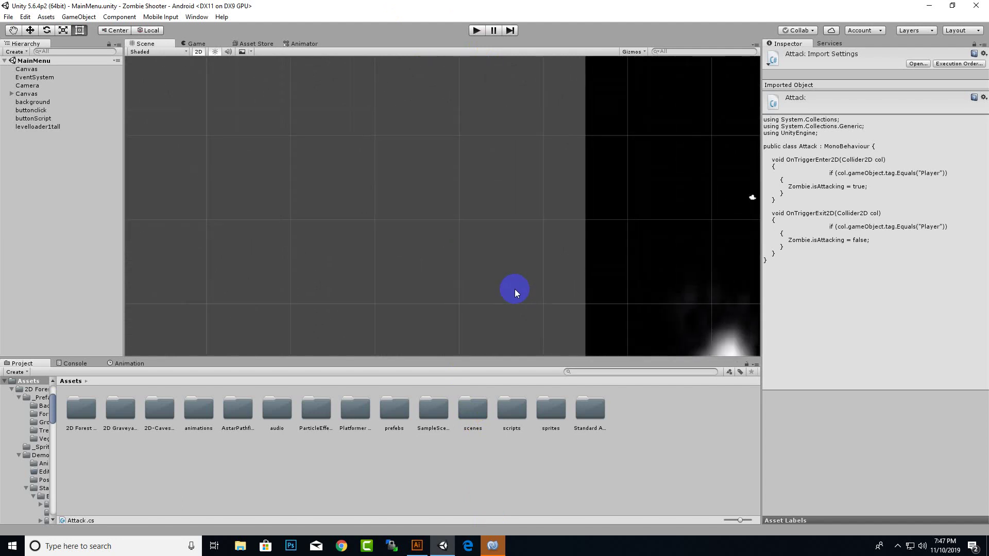
{"action": "scroll", "coordinate": [530, 280], "scroll_direction": "down", "scroll_amount": 1}
{"action": "left_click_drag", "start_coordinate": [530, 280], "coordinate": [170, 272]}
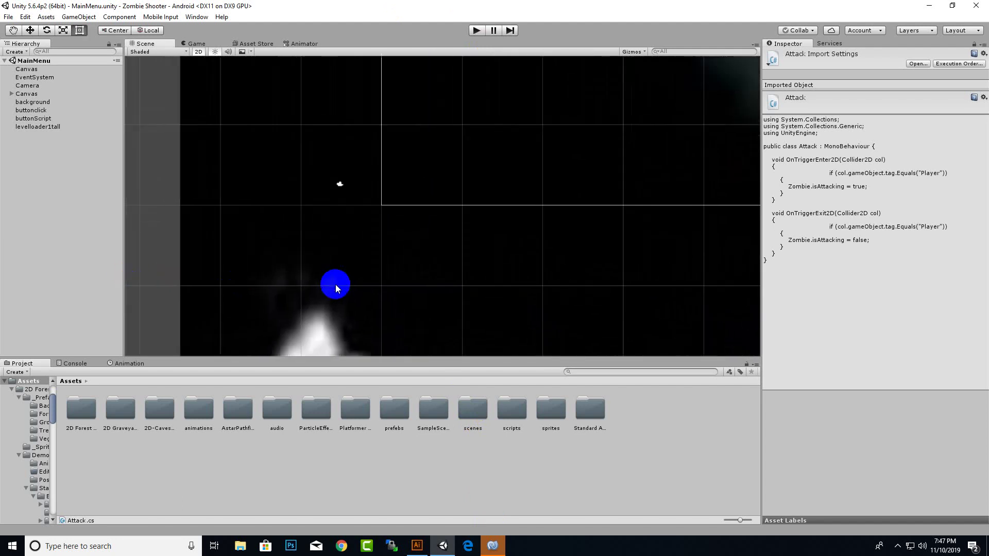
{"action": "scroll", "coordinate": [336, 295], "scroll_direction": "up", "scroll_amount": 2}
{"action": "scroll", "coordinate": [335, 294], "scroll_direction": "down", "scroll_amount": 5}
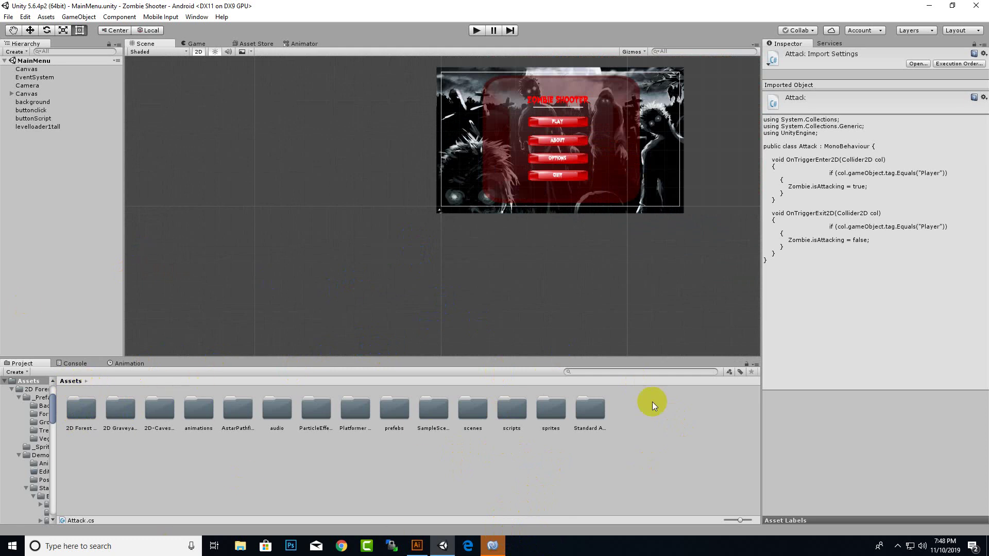
{"action": "double_click", "coordinate": [80, 412]}
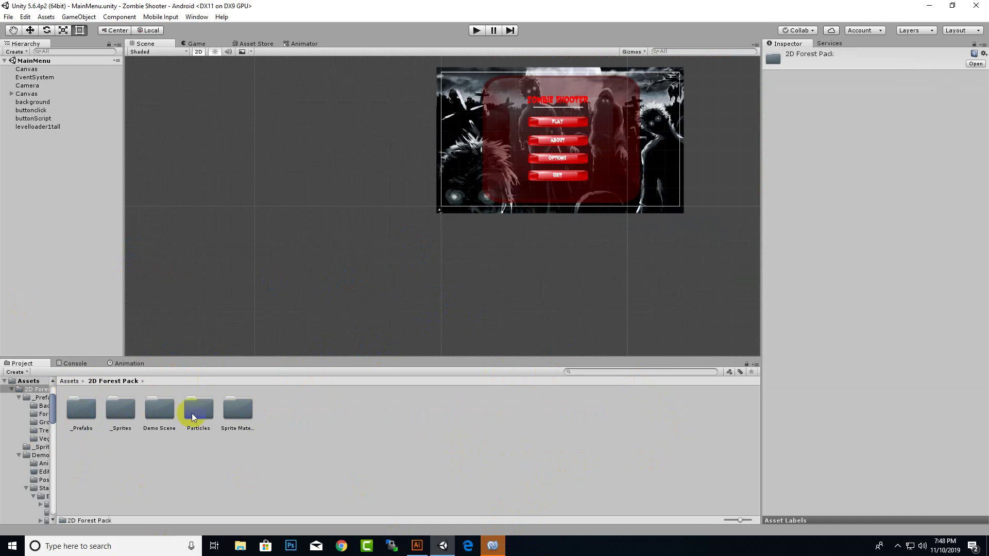
{"action": "double_click", "coordinate": [74, 411]}
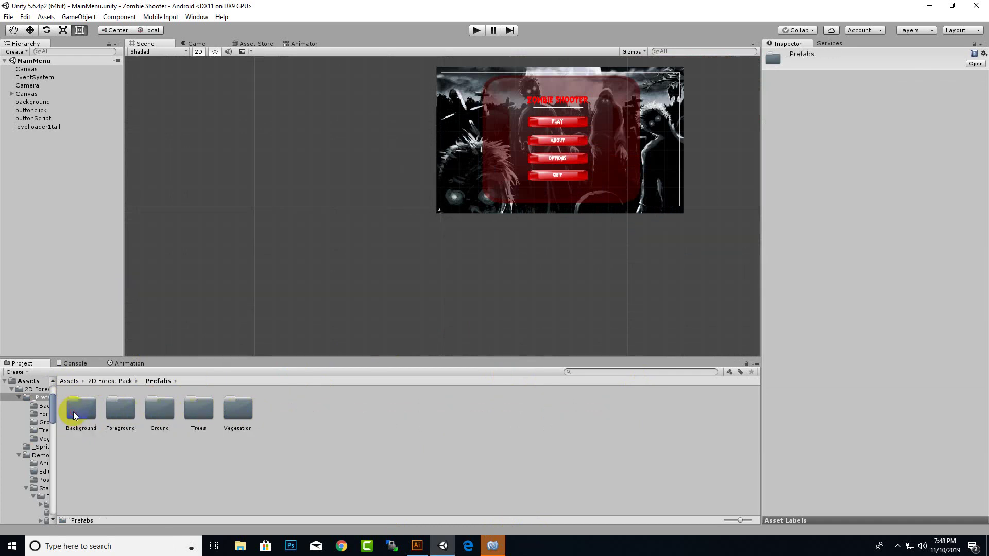
{"action": "double_click", "coordinate": [80, 414]}
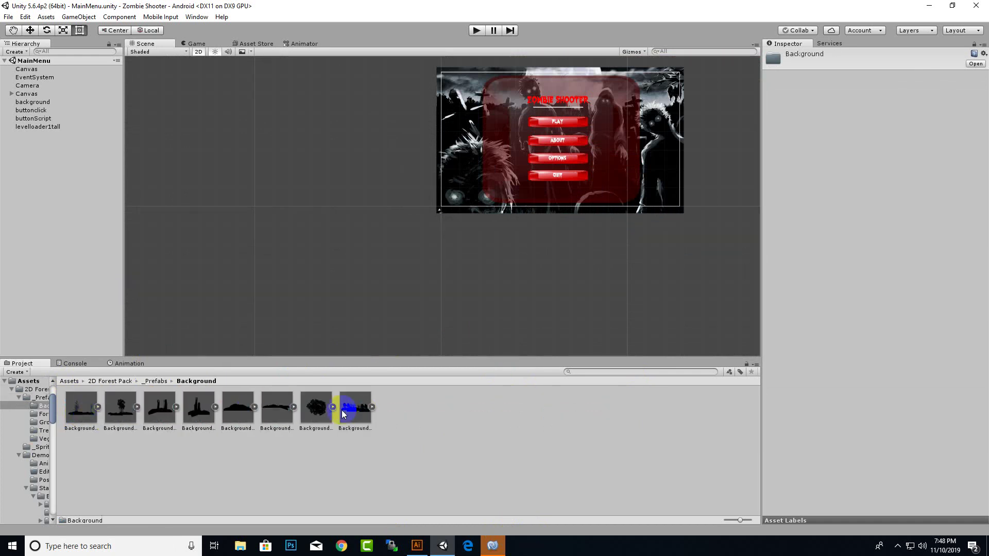
{"action": "left_click", "coordinate": [156, 386]}
{"action": "double_click", "coordinate": [120, 406]}
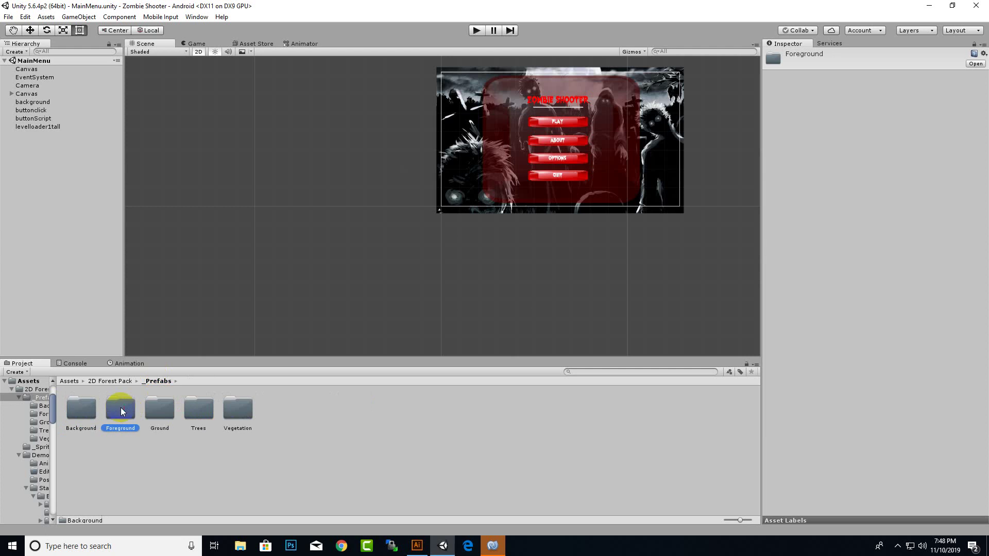
{"action": "left_click", "coordinate": [155, 381]}
{"action": "left_click", "coordinate": [232, 408]}
{"action": "double_click", "coordinate": [231, 408]}
{"action": "left_click", "coordinate": [157, 381]}
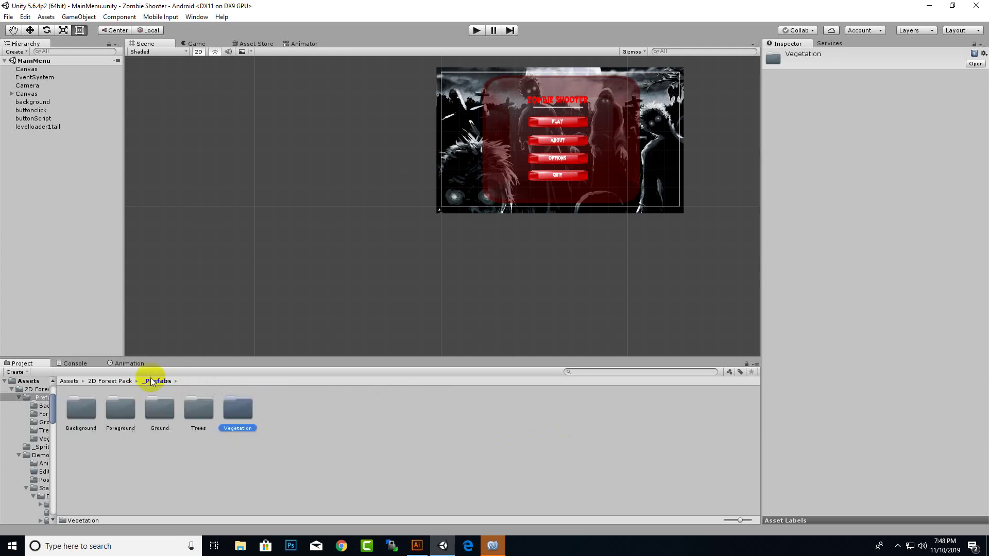
{"action": "left_click", "coordinate": [124, 381]}
{"action": "left_click", "coordinate": [70, 381]}
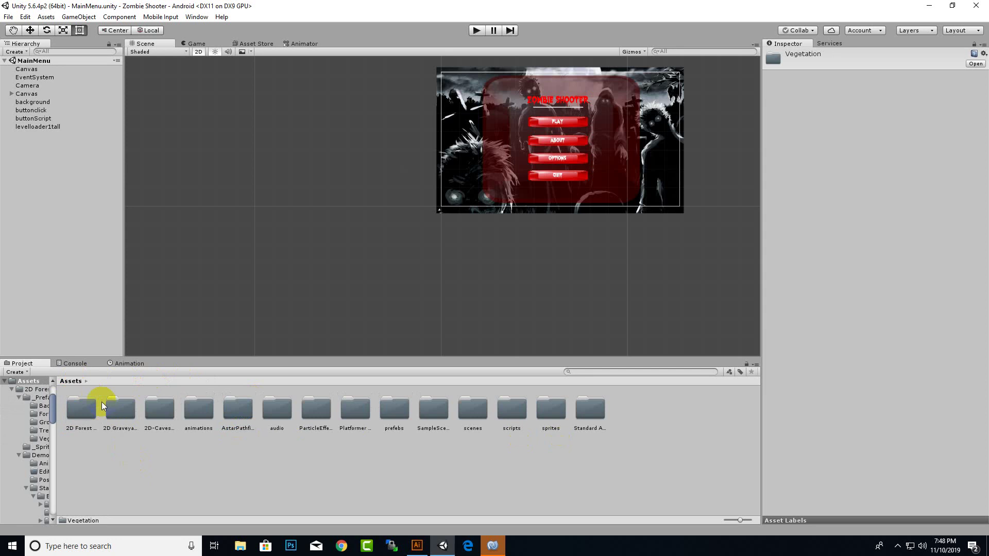
{"action": "left_click", "coordinate": [119, 409]}
{"action": "double_click", "coordinate": [119, 409]}
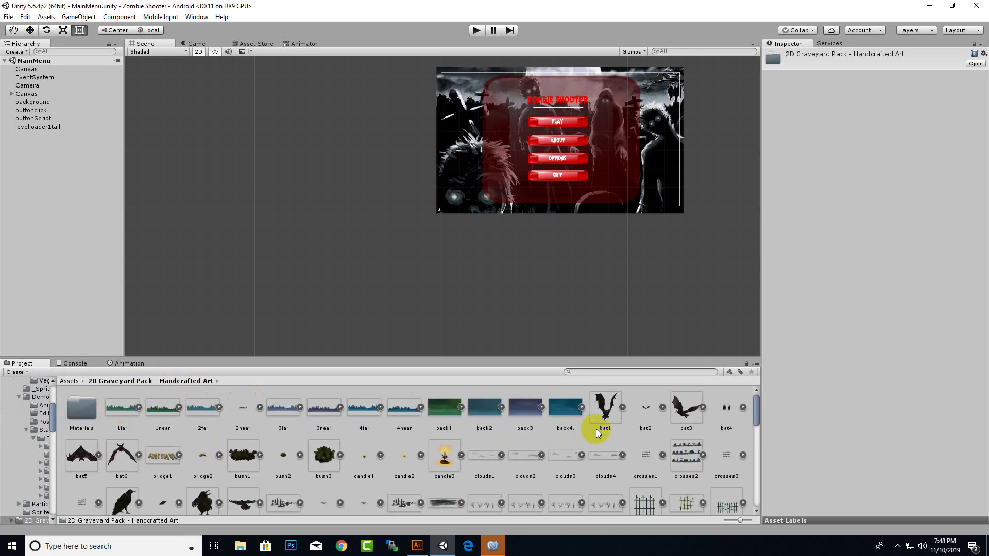
{"action": "scroll", "coordinate": [595, 429], "scroll_direction": "down", "scroll_amount": 3}
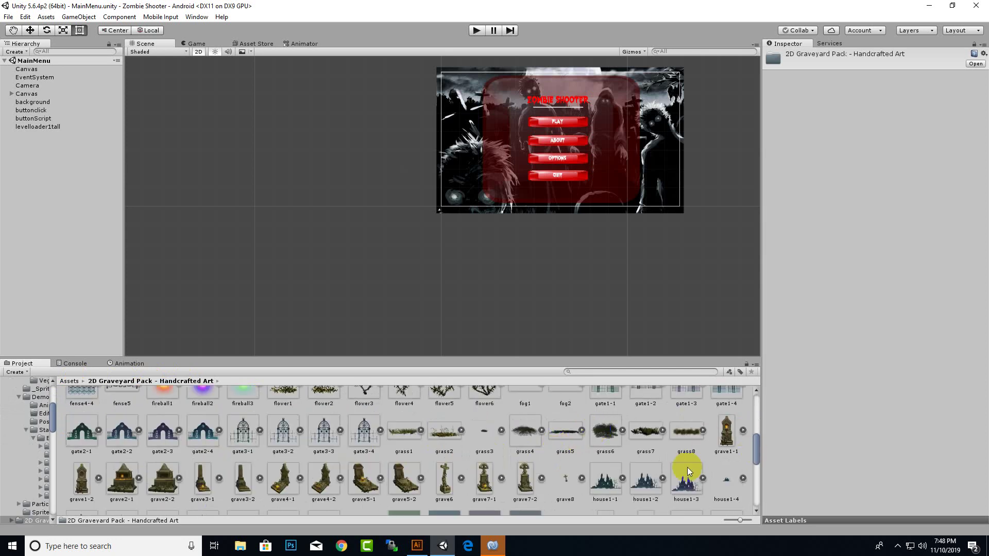
{"action": "scroll", "coordinate": [188, 428], "scroll_direction": "up", "scroll_amount": 2}
{"action": "scroll", "coordinate": [188, 427], "scroll_direction": "up", "scroll_amount": 5}
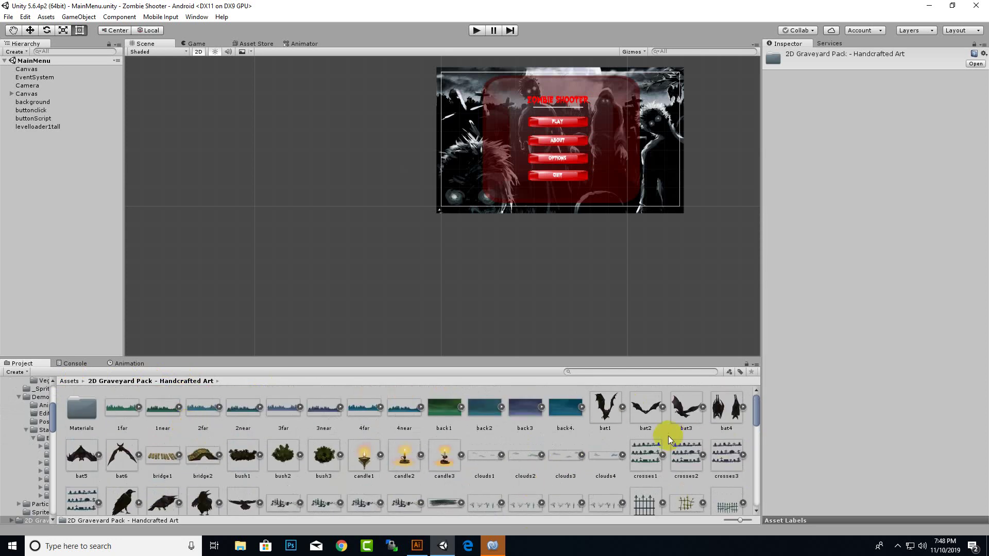
{"action": "left_click", "coordinate": [69, 381]}
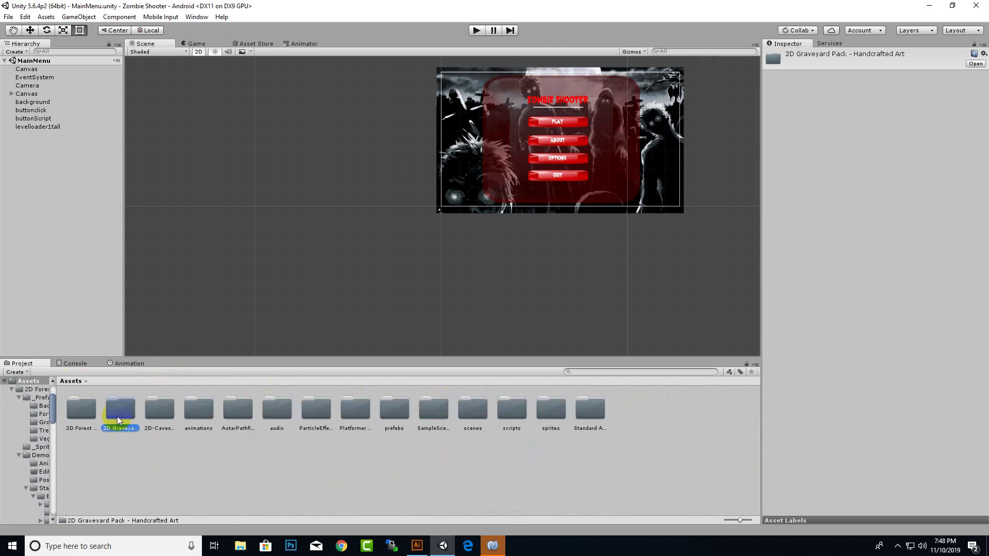
{"action": "double_click", "coordinate": [150, 409]}
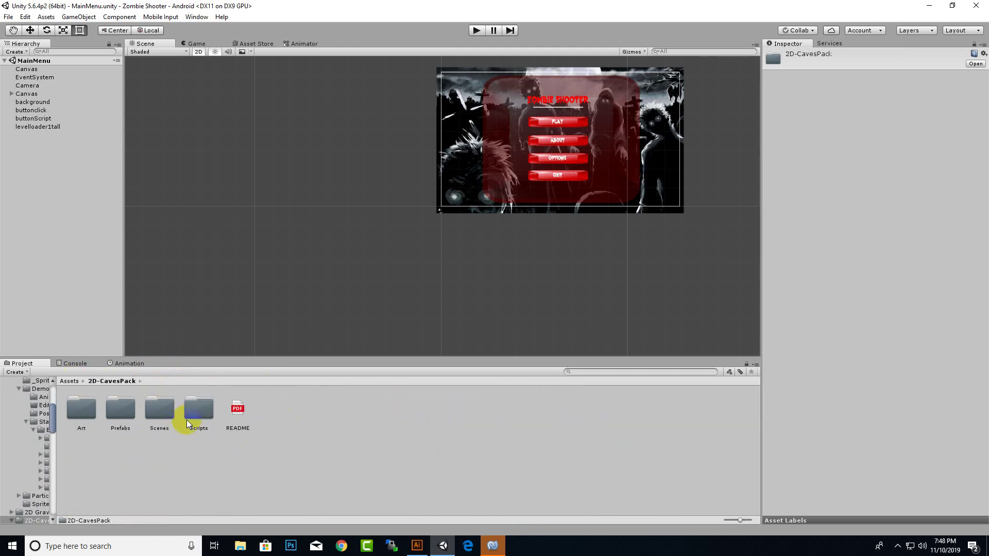
{"action": "double_click", "coordinate": [117, 403]}
{"action": "double_click", "coordinate": [93, 407]}
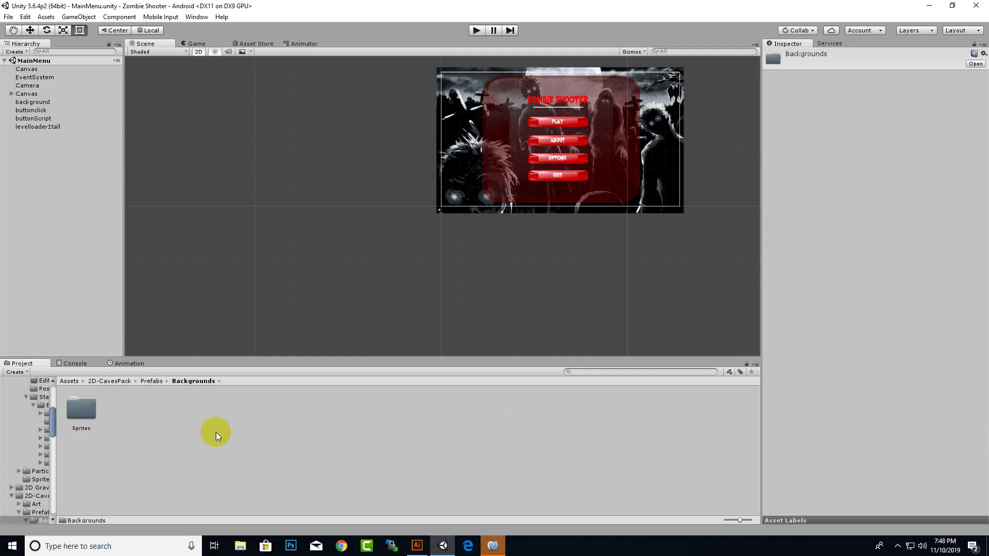
{"action": "double_click", "coordinate": [85, 408]}
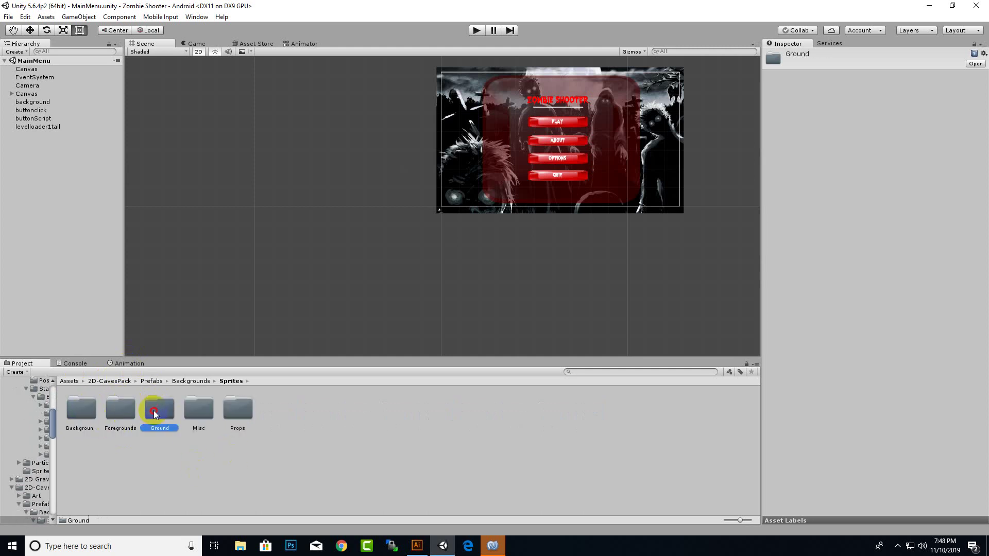
{"action": "double_click", "coordinate": [153, 409]}
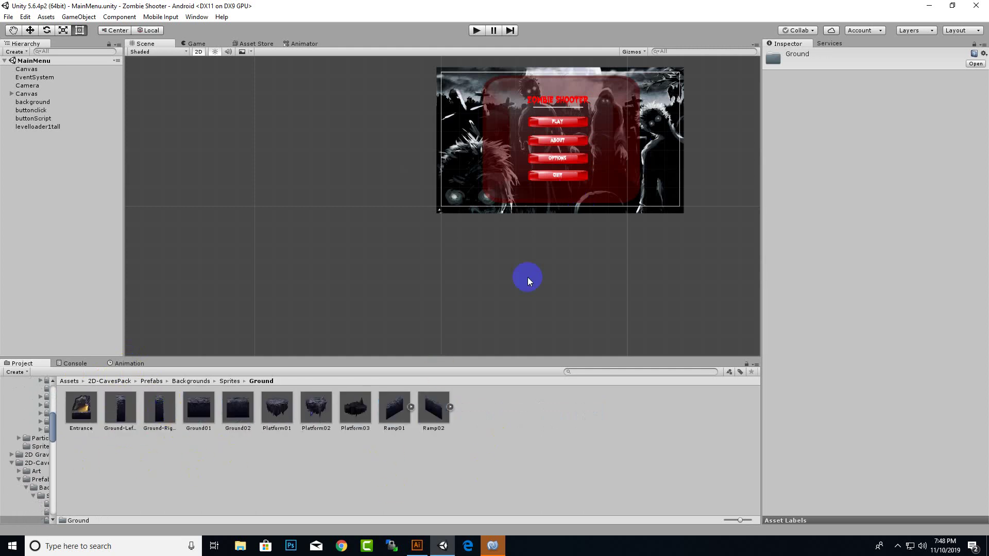
{"action": "left_click", "coordinate": [156, 384]}
{"action": "left_click", "coordinate": [71, 381]}
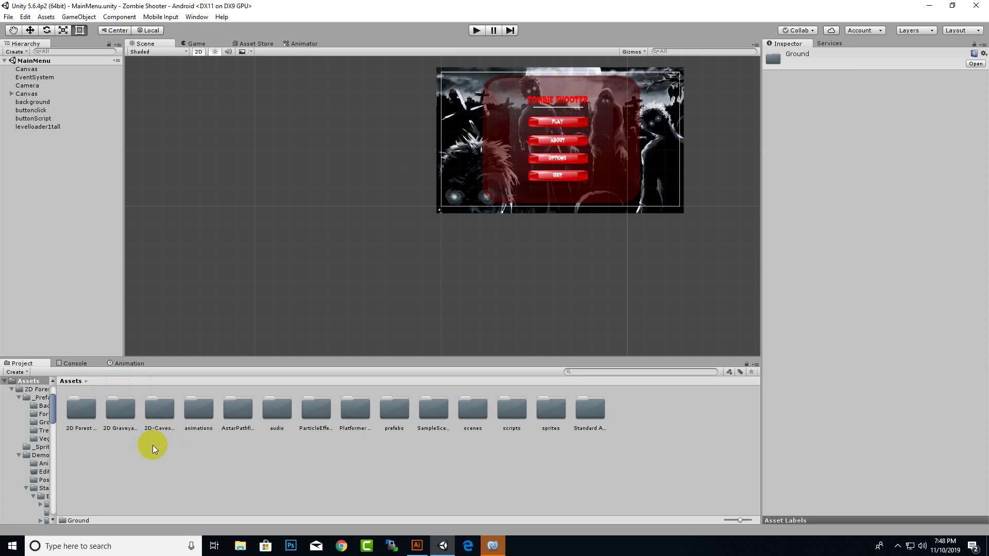
- Recentre the canvas, run the game, and visit the Options and About screens, returning to the main menu each time
{"action": "scroll", "coordinate": [548, 275], "scroll_direction": "down", "scroll_amount": 1}
{"action": "middle_click_drag", "start_coordinate": [614, 267], "coordinate": [523, 289]}
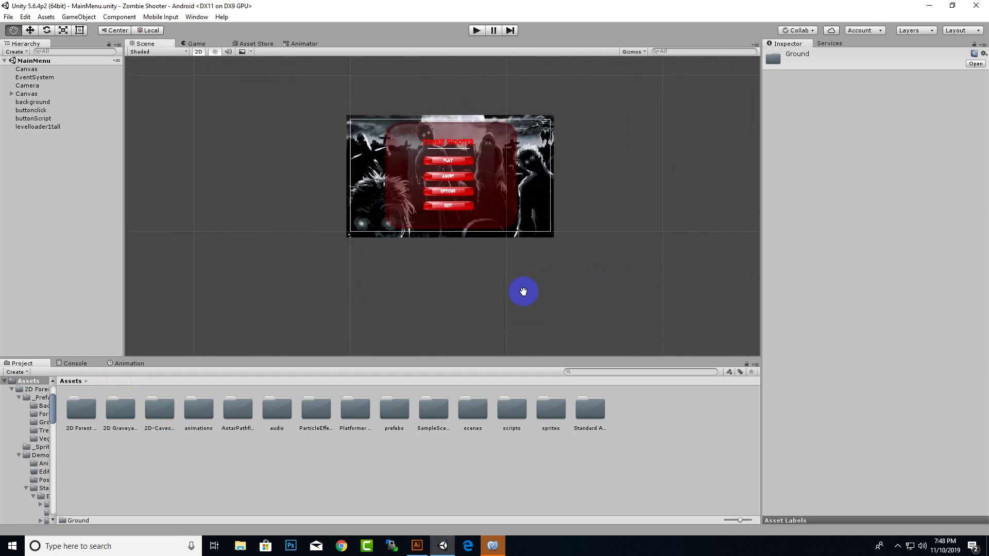
{"action": "left_click", "coordinate": [480, 30]}
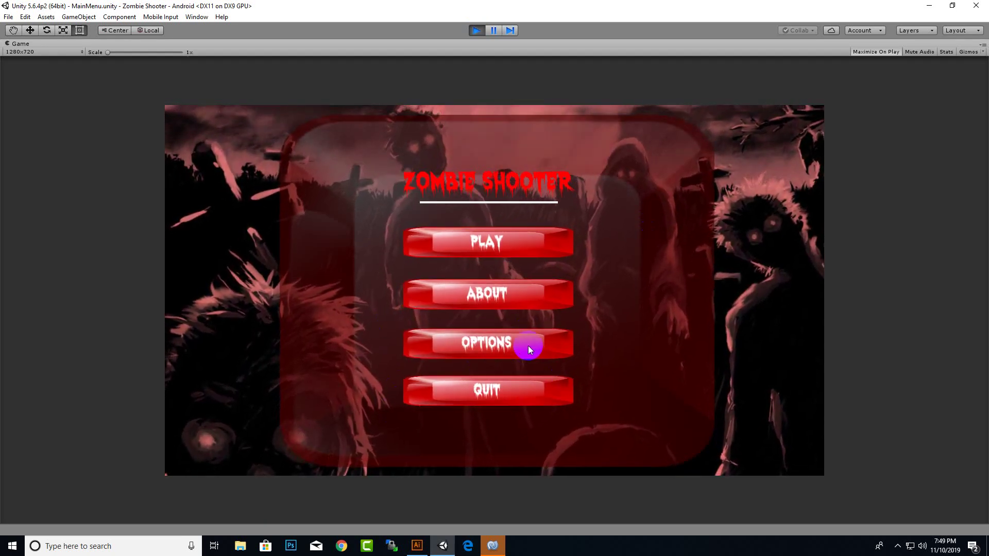
{"action": "left_click", "coordinate": [497, 349]}
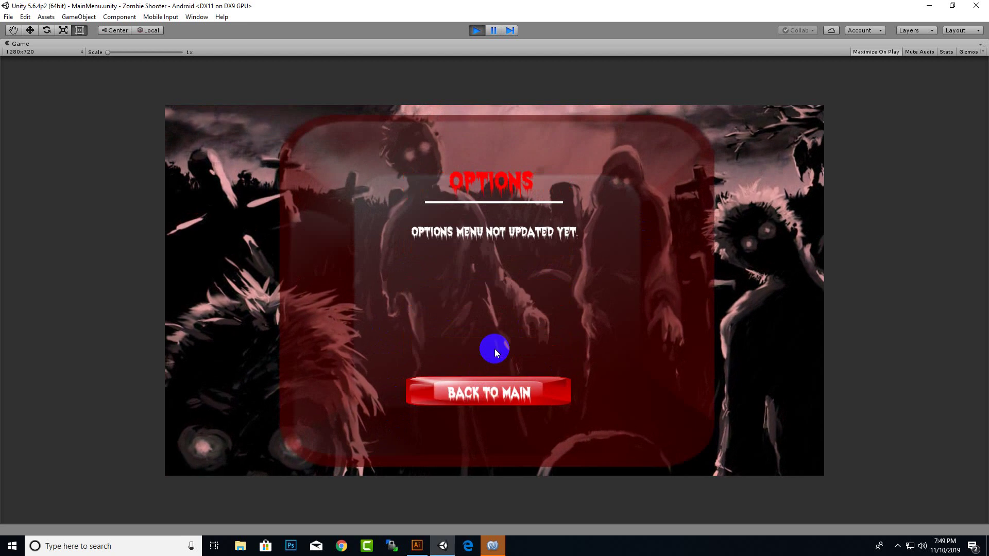
{"action": "left_click", "coordinate": [525, 403]}
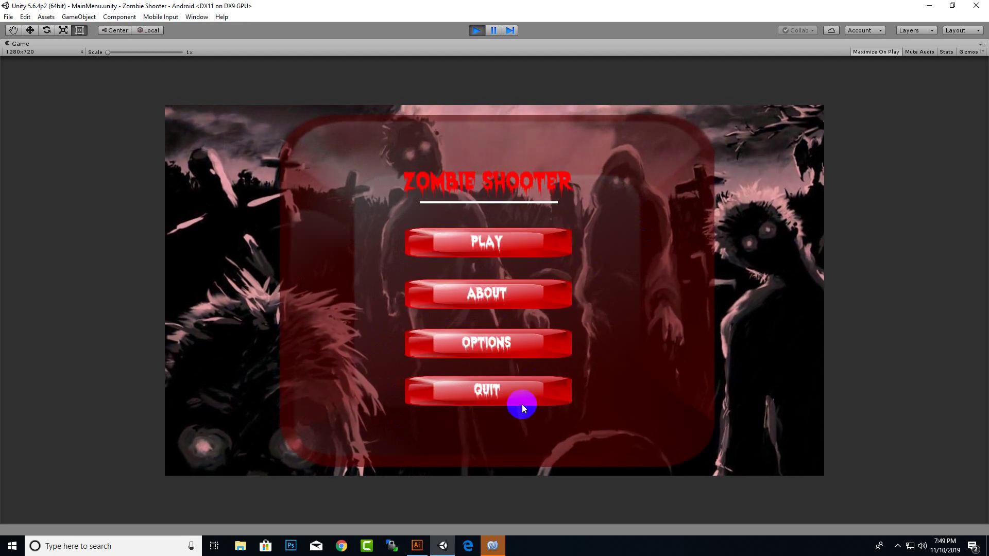
{"action": "left_click", "coordinate": [504, 292]}
{"action": "left_click", "coordinate": [507, 394]}
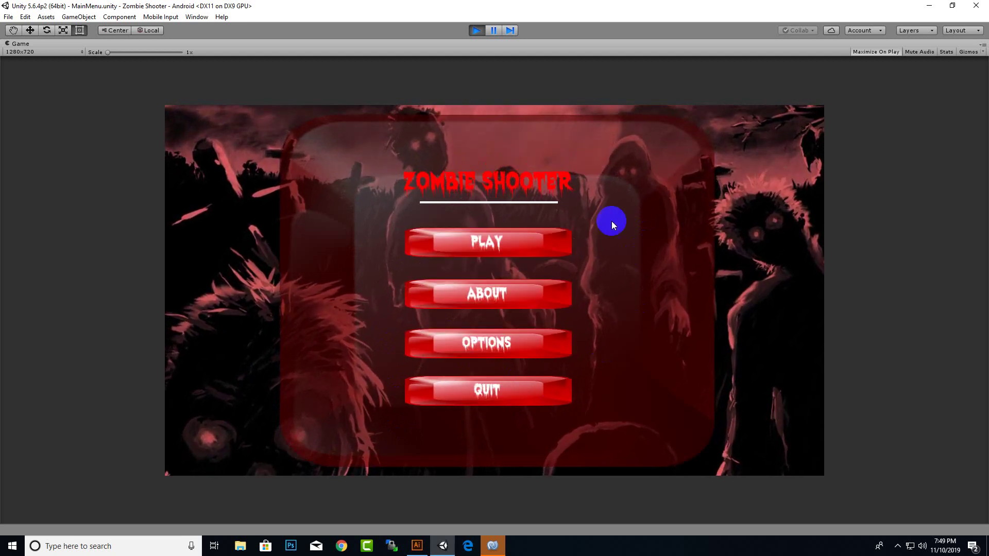
- Start the first forest level, Level1FunnyChar, with the safari-hat character
{"action": "left_click", "coordinate": [500, 240]}
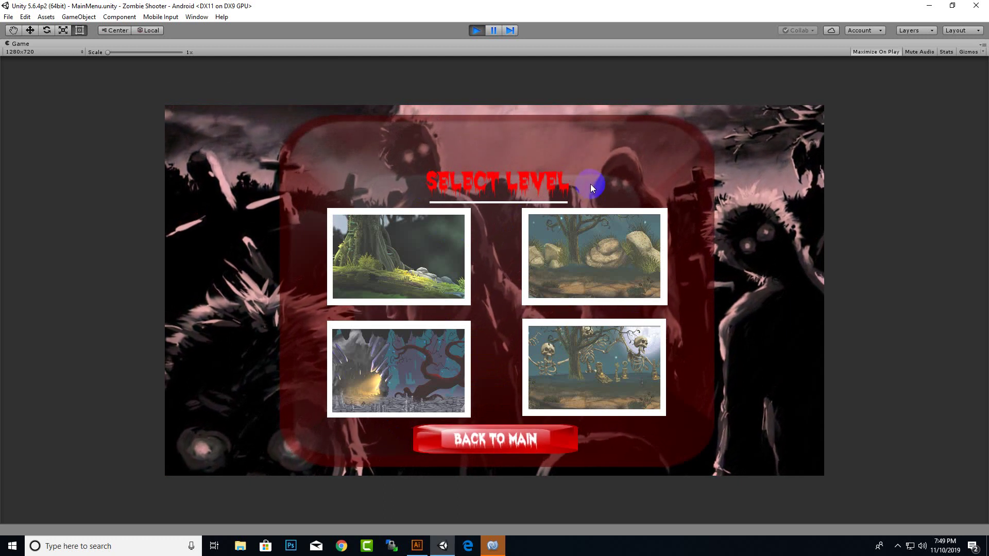
{"action": "left_click", "coordinate": [411, 268]}
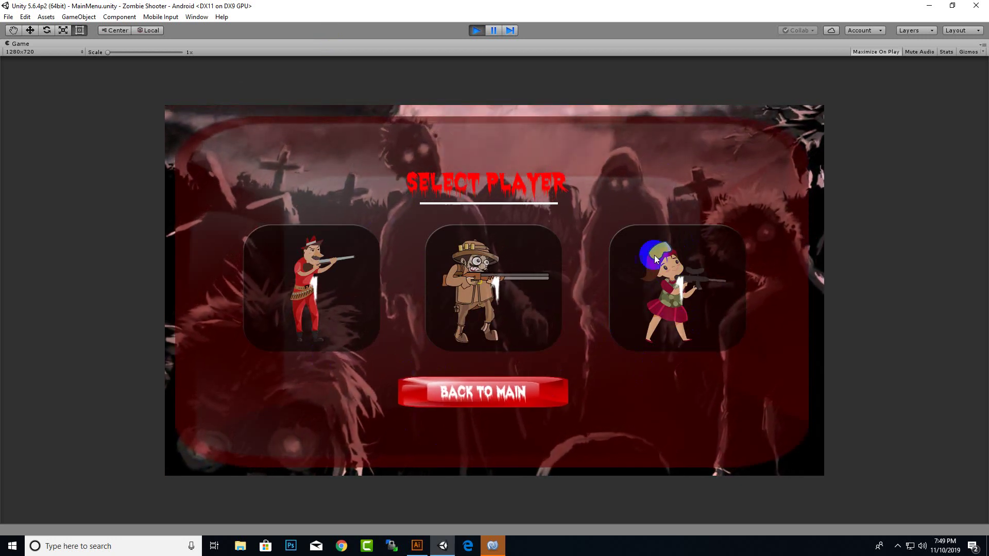
{"action": "left_click", "coordinate": [678, 288]}
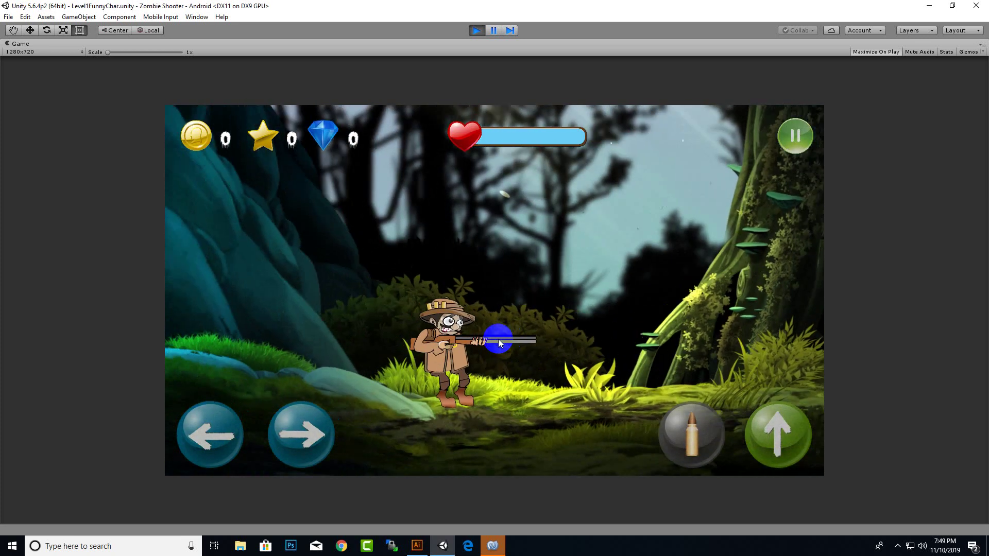
- Walk, jump and shoot at the first zombie approaching the character
{"action": "left_click", "coordinate": [302, 435]}
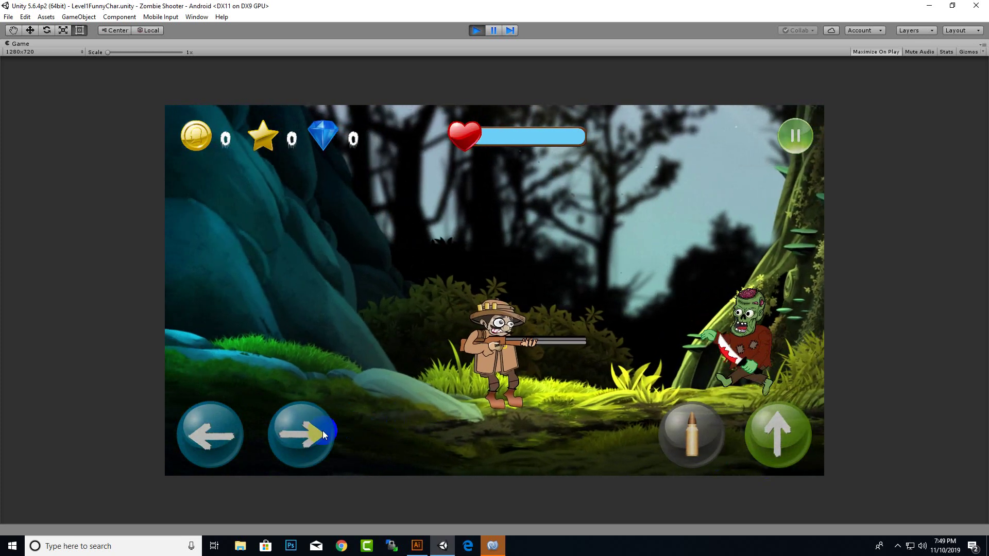
{"action": "left_click", "coordinate": [749, 425]}
{"action": "left_click", "coordinate": [192, 429]}
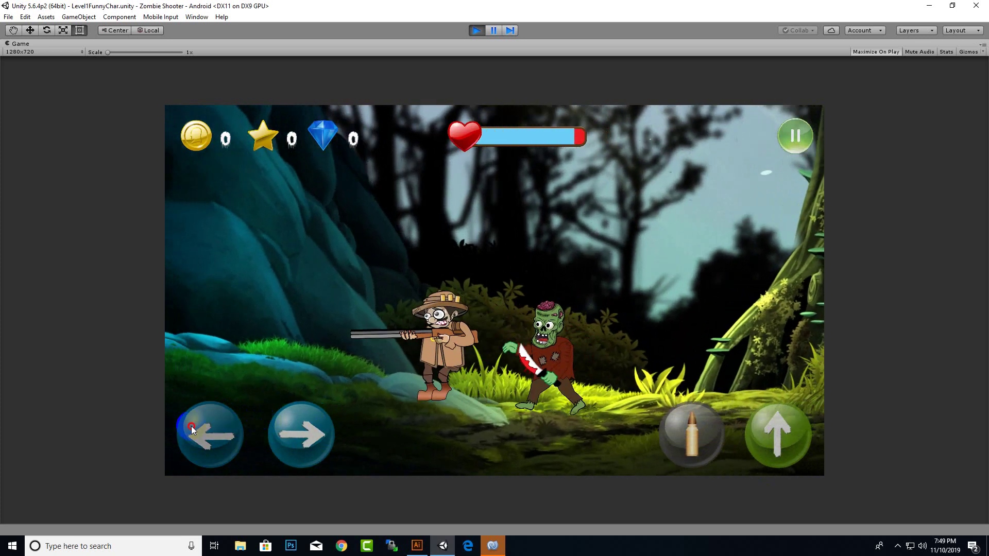
{"action": "left_click", "coordinate": [281, 422]}
{"action": "left_click", "coordinate": [694, 427]}
{"action": "left_click", "coordinate": [694, 448]}
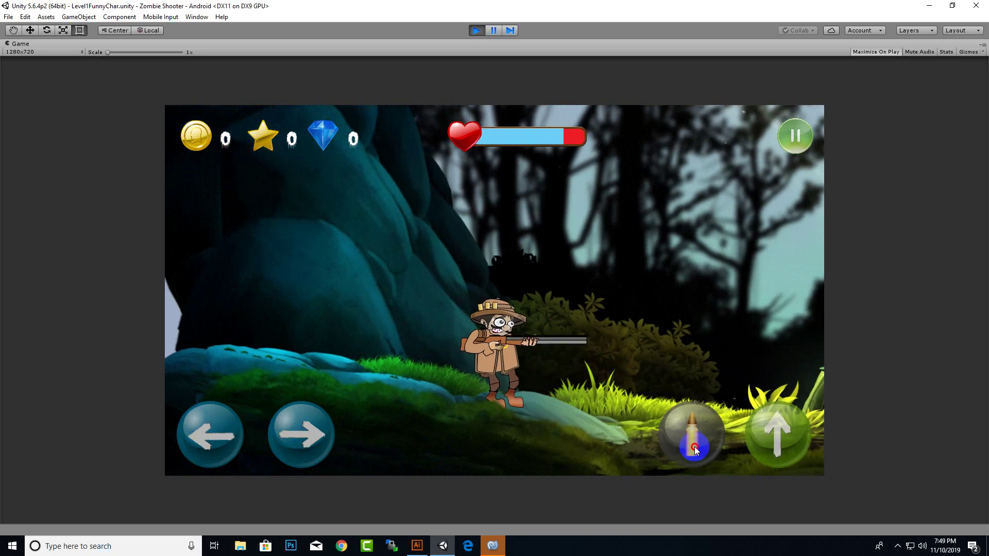
- Keep walking, shooting and collecting coins until losing, then return to the main menu
{"action": "left_click", "coordinate": [309, 430]}
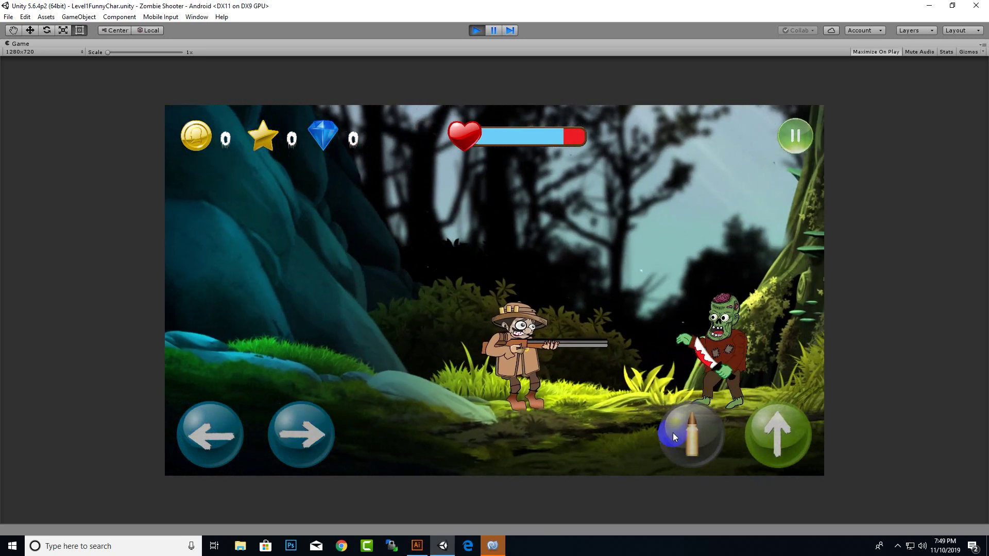
{"action": "left_click", "coordinate": [672, 437]}
{"action": "left_click", "coordinate": [324, 455]}
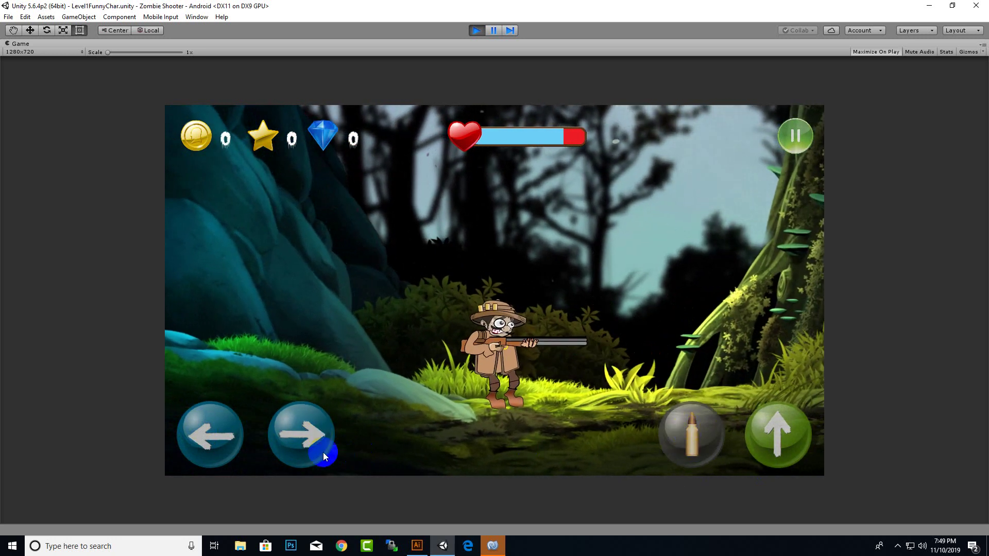
{"action": "left_click_drag", "start_coordinate": [324, 455], "coordinate": [307, 455]}
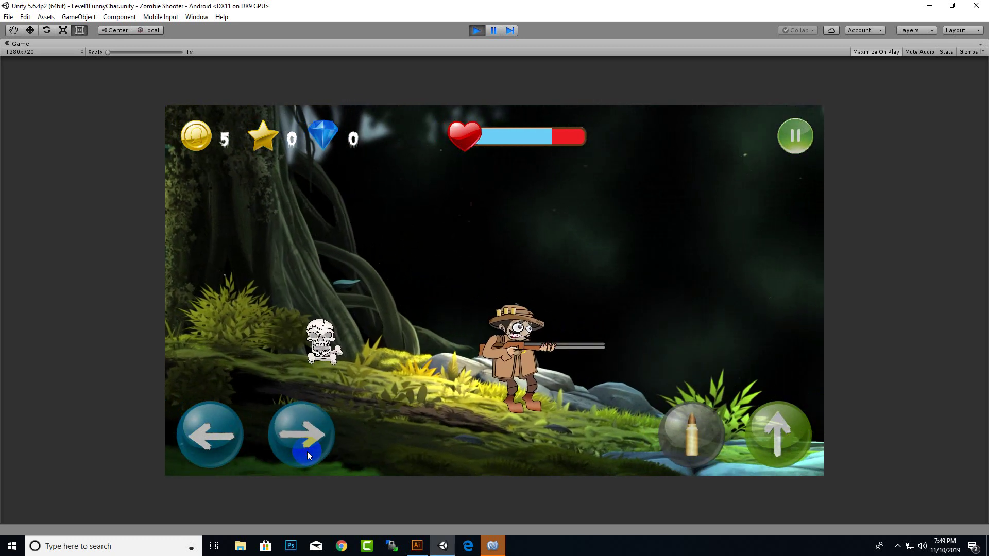
{"action": "mouse_move", "coordinate": [307, 454]}
{"action": "left_mouse_down"}
{"action": "mouse_move", "coordinate": [589, 158]}
{"action": "mouse_move", "coordinate": [224, 425]}
{"action": "left_mouse_up"}
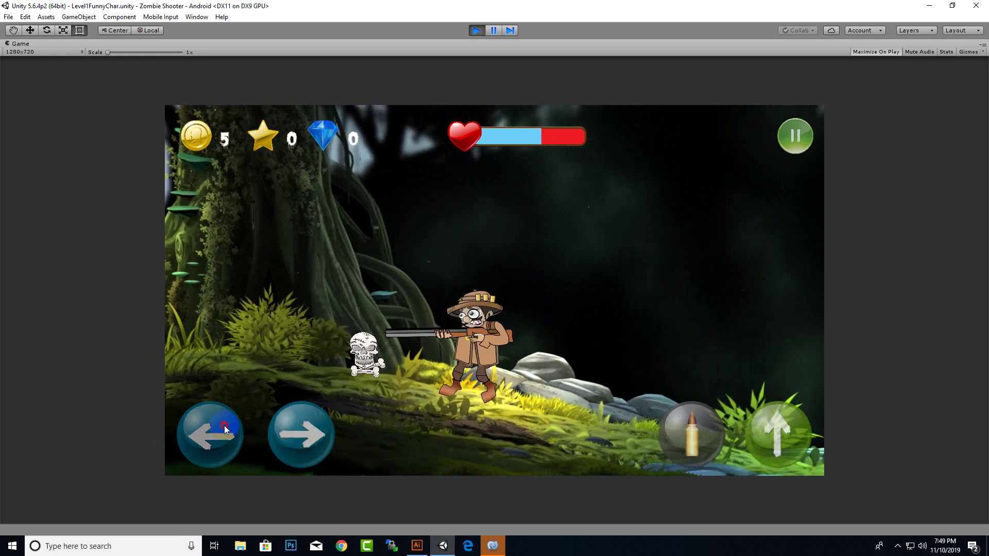
{"action": "mouse_move", "coordinate": [224, 425]}
{"action": "left_mouse_down"}
{"action": "mouse_move", "coordinate": [294, 428]}
{"action": "mouse_move", "coordinate": [295, 442]}
{"action": "left_mouse_up"}
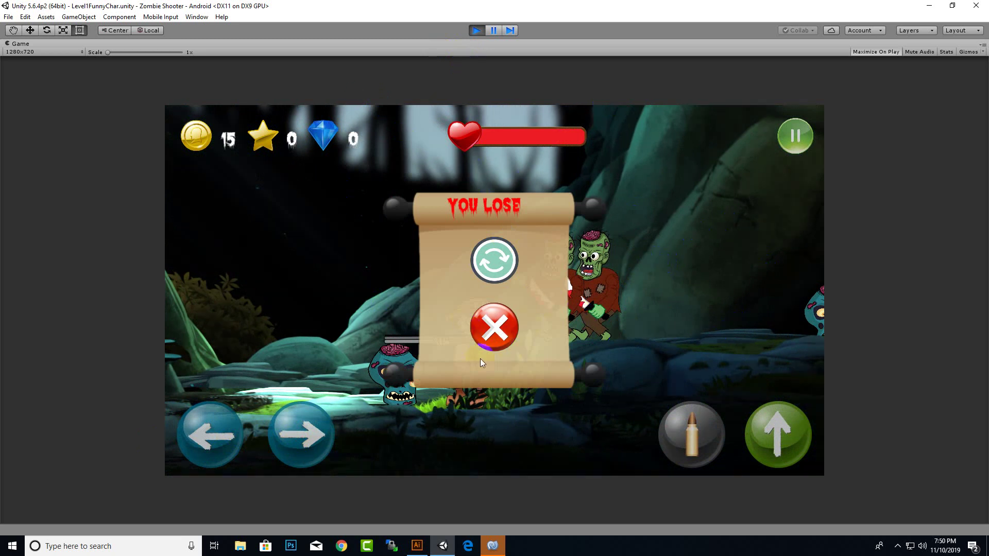
{"action": "left_click", "coordinate": [487, 261]}
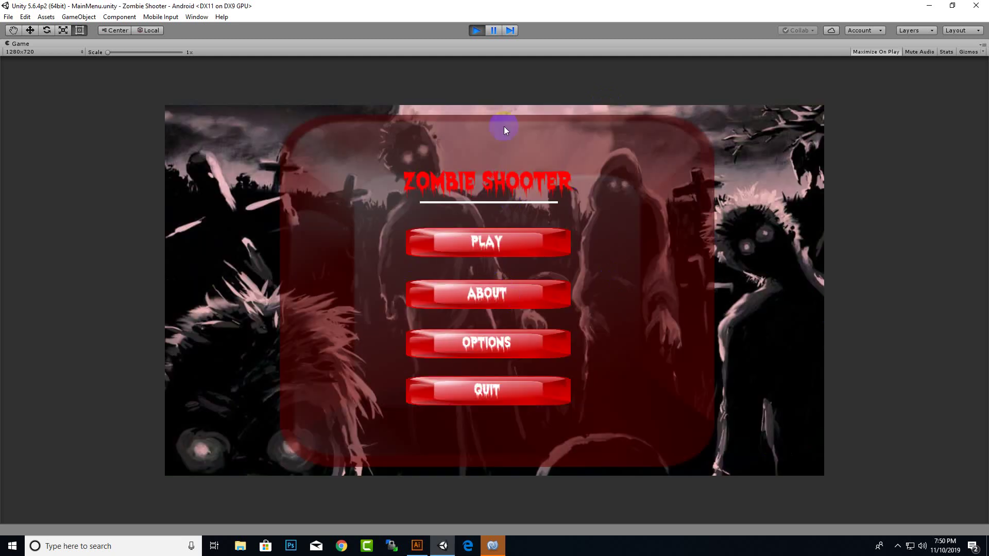
- Stop play mode and bring the main menu canvas back into view
{"action": "left_click", "coordinate": [478, 30]}
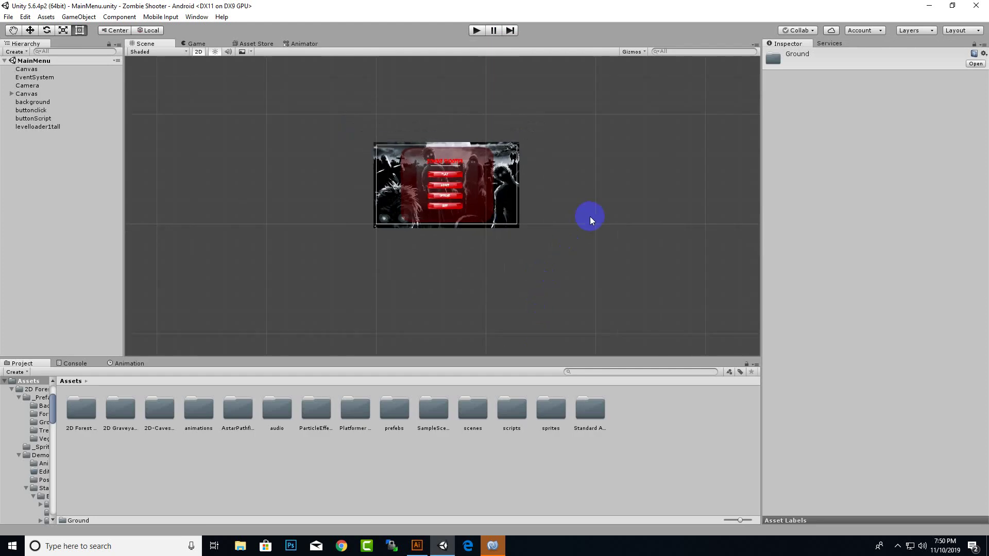
{"action": "scroll", "coordinate": [372, 255], "scroll_direction": "up", "scroll_amount": 3}
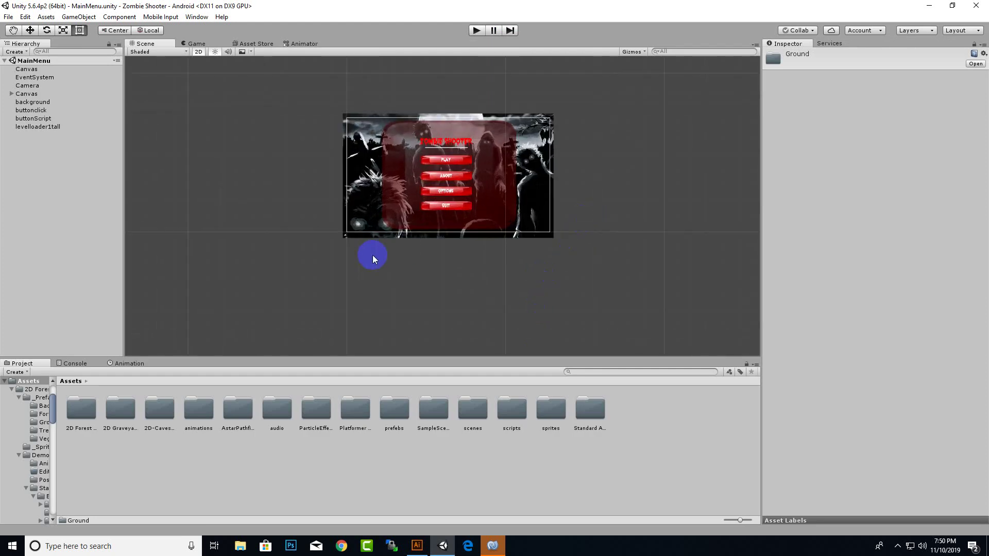
{"action": "scroll", "coordinate": [512, 151], "scroll_direction": "up", "scroll_amount": 2}
{"action": "scroll", "coordinate": [528, 125], "scroll_direction": "up", "scroll_amount": 2}
{"action": "middle_click_drag", "start_coordinate": [529, 128], "coordinate": [527, 153]}
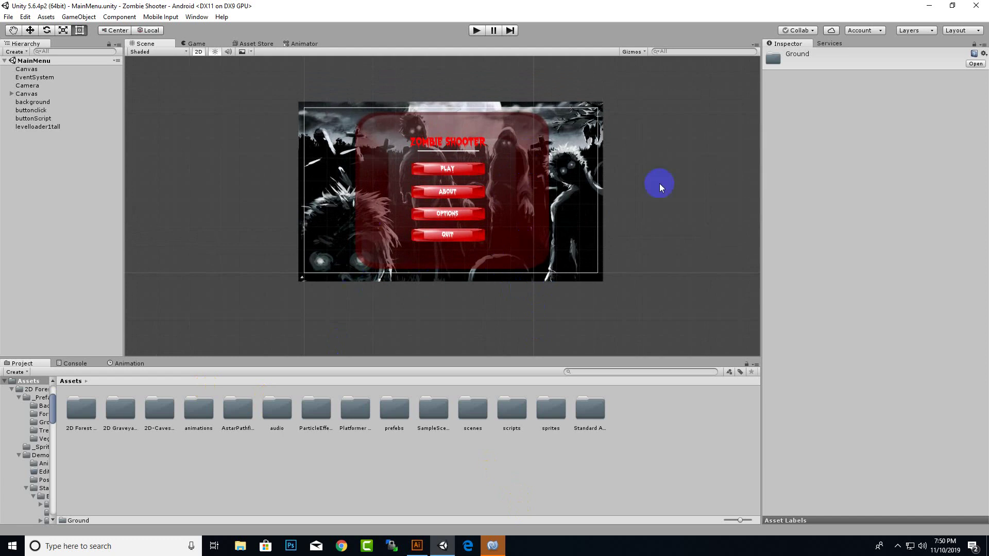
- Expand the Canvas, toggle off the MainMenu panel and make LevelSelect visible
{"action": "left_click", "coordinate": [22, 97]}
{"action": "left_click", "coordinate": [11, 94]}
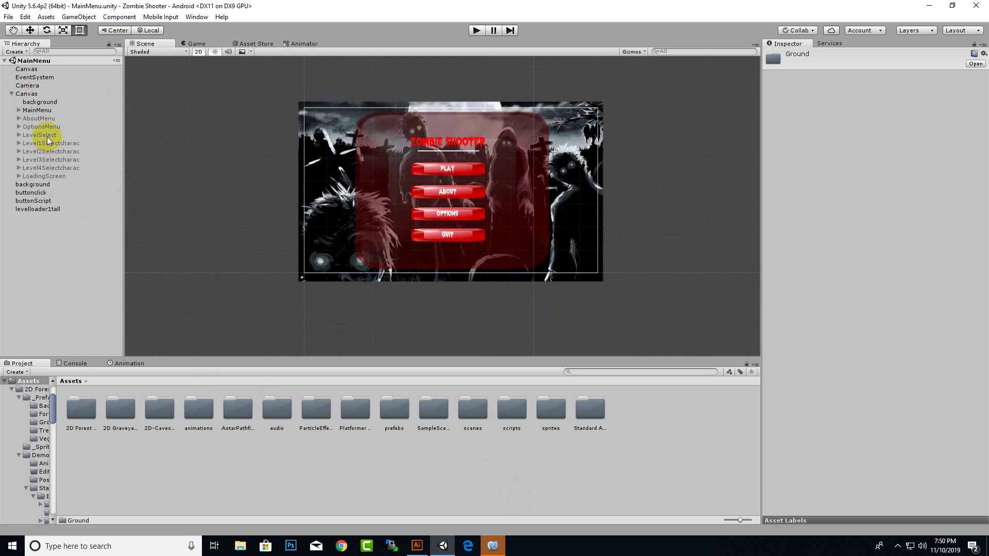
{"action": "left_click", "coordinate": [37, 110]}
{"action": "left_click", "coordinate": [788, 55]}
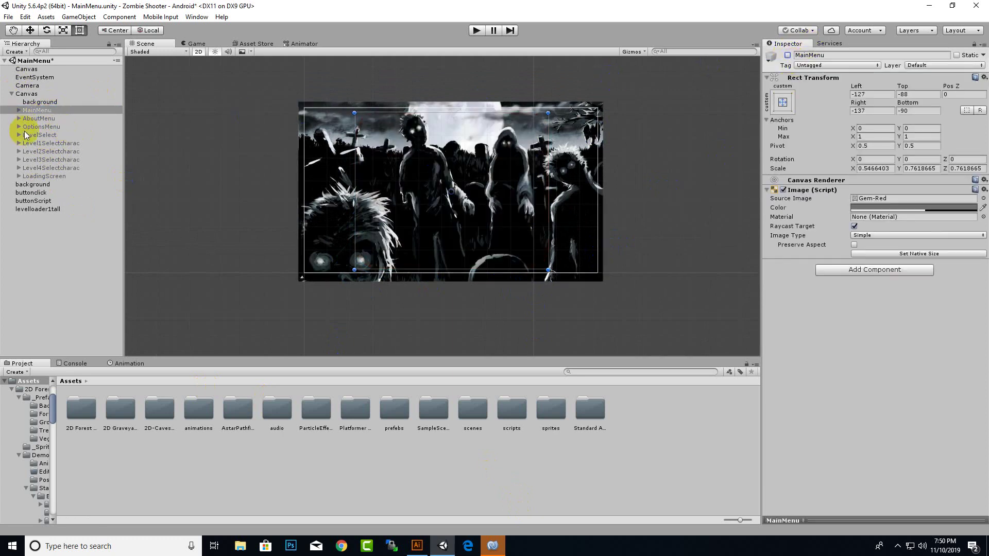
{"action": "left_click", "coordinate": [39, 137]}
{"action": "left_click", "coordinate": [788, 54]}
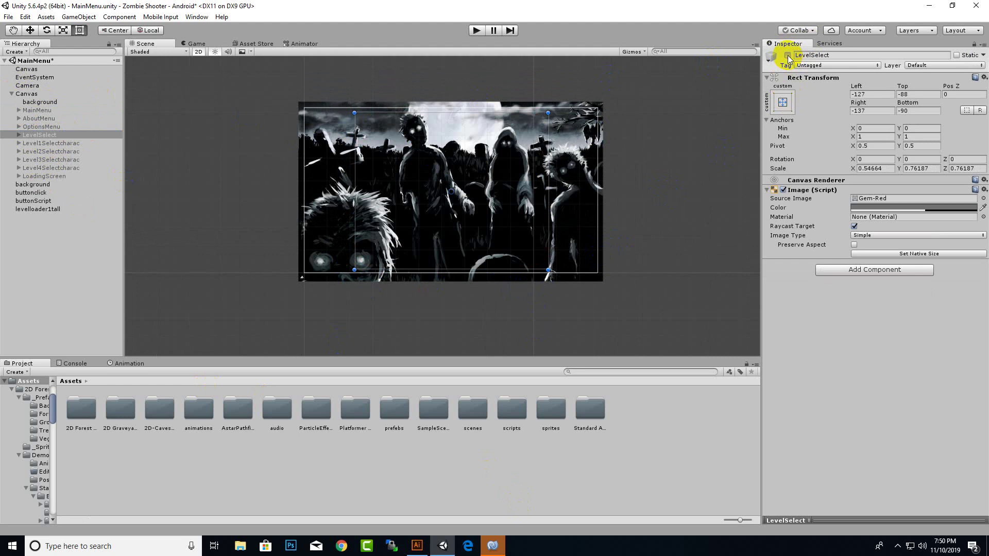
{"action": "scroll", "coordinate": [528, 205], "scroll_direction": "up", "scroll_amount": 3}
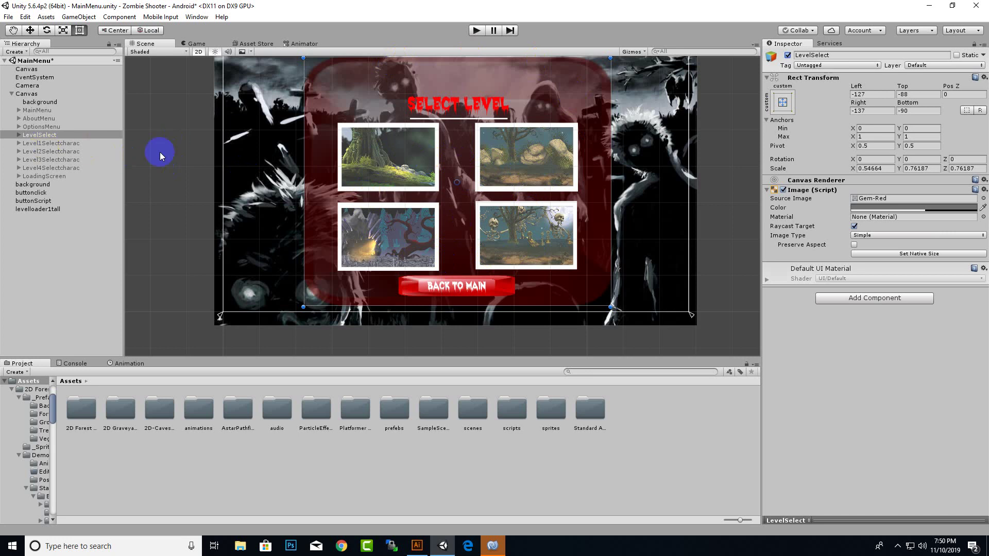
- Hide LevelSelect again and enable the Level1Selectcharac Select Player panel
{"action": "left_click", "coordinate": [51, 143]}
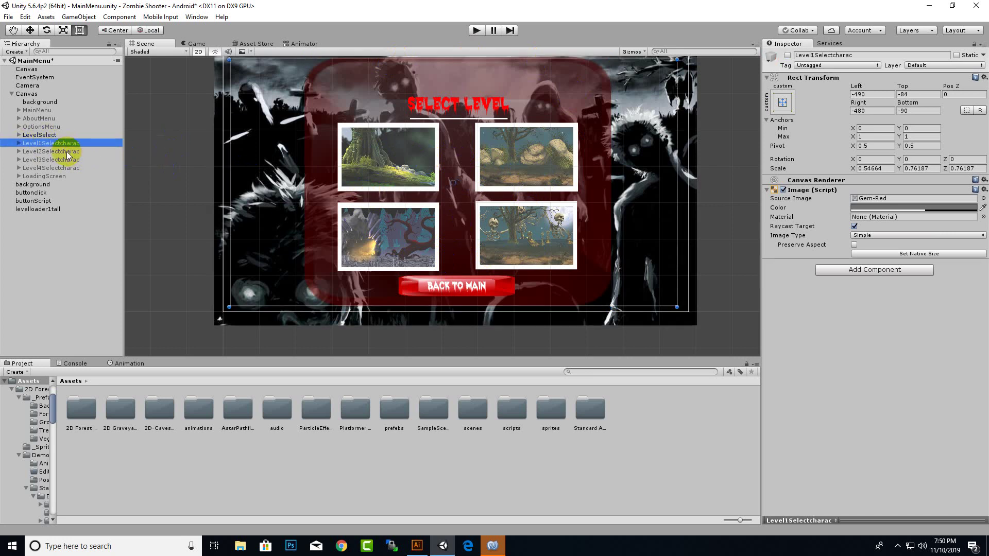
{"action": "left_click", "coordinate": [36, 135]}
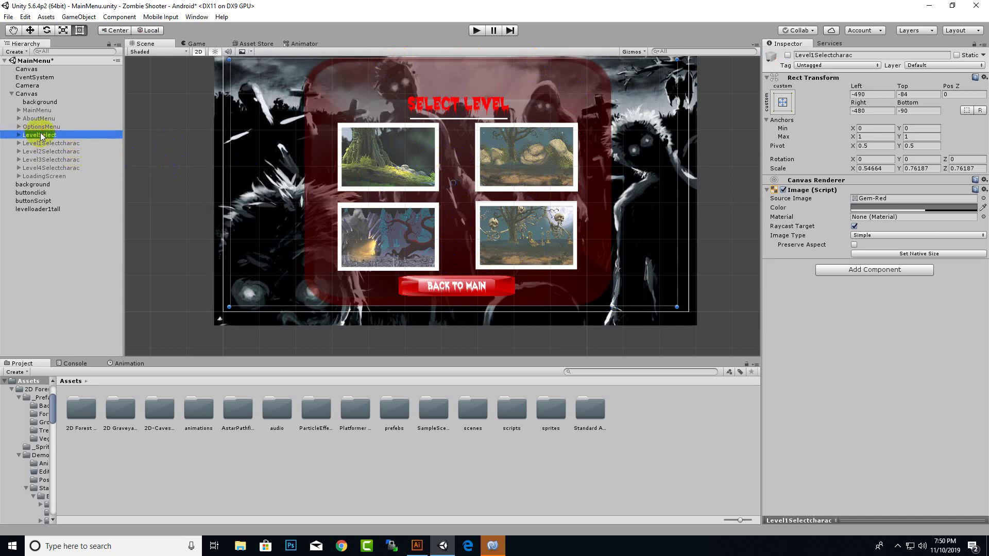
{"action": "left_click", "coordinate": [788, 55]}
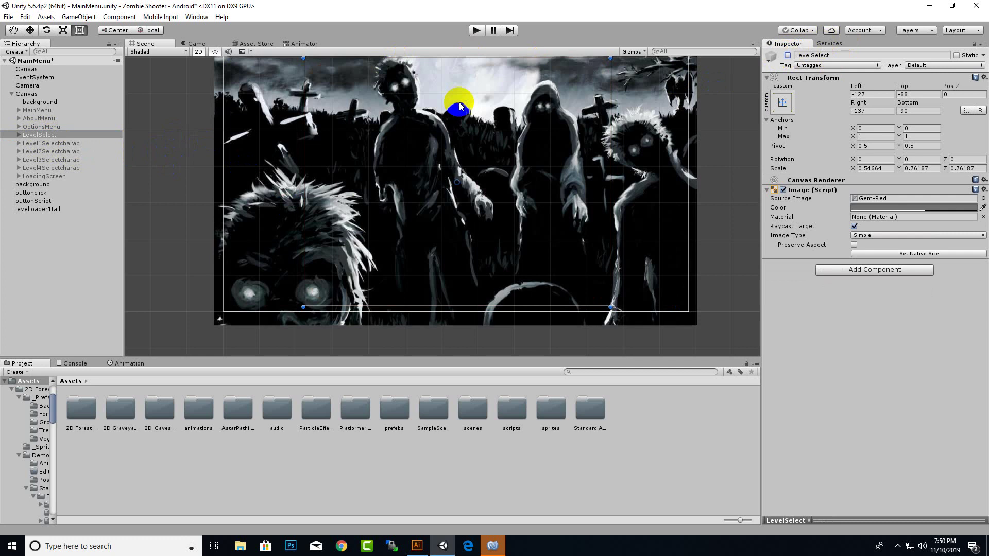
{"action": "left_click", "coordinate": [57, 143]}
{"action": "left_click", "coordinate": [788, 55]}
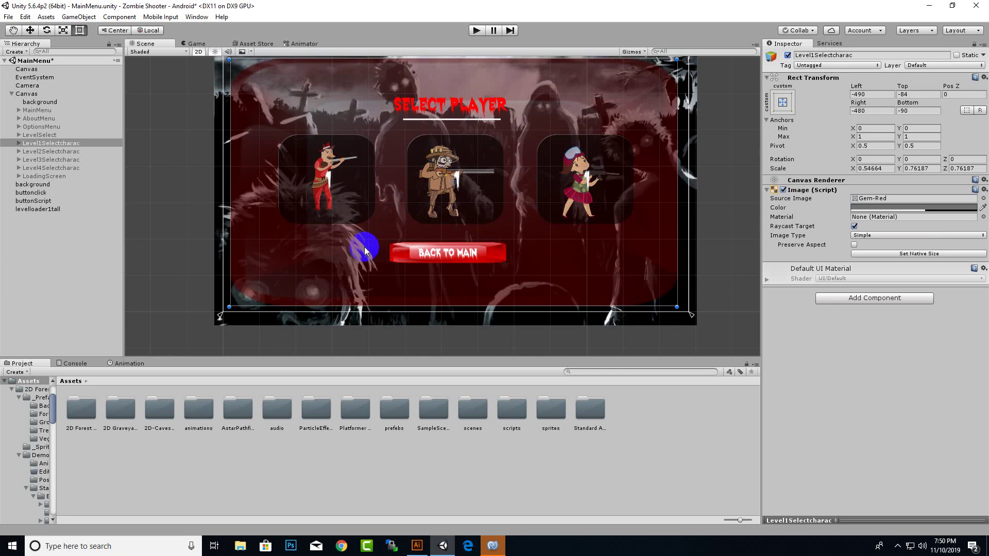
- Recentre the Select Player panel and inspect the Canvas and the tall character's label text
{"action": "scroll", "coordinate": [363, 246], "scroll_direction": "down", "scroll_amount": 1}
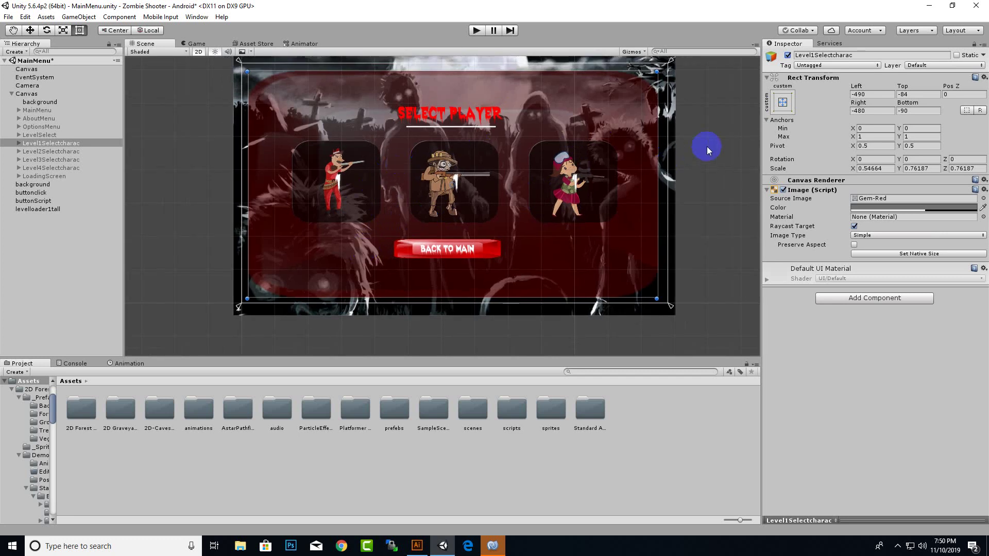
{"action": "middle_click_drag", "start_coordinate": [707, 148], "coordinate": [702, 160]}
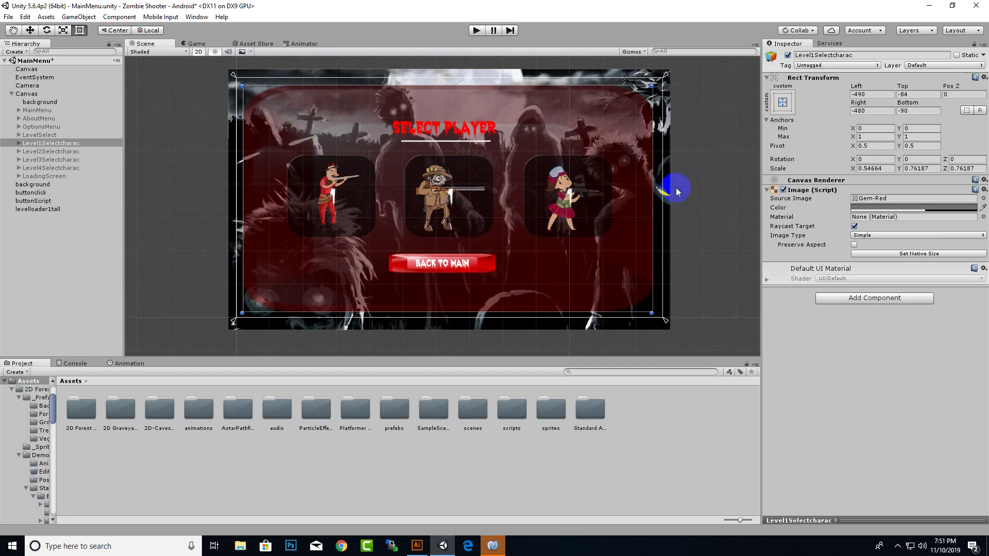
{"action": "scroll", "coordinate": [489, 192], "scroll_direction": "up", "scroll_amount": 2}
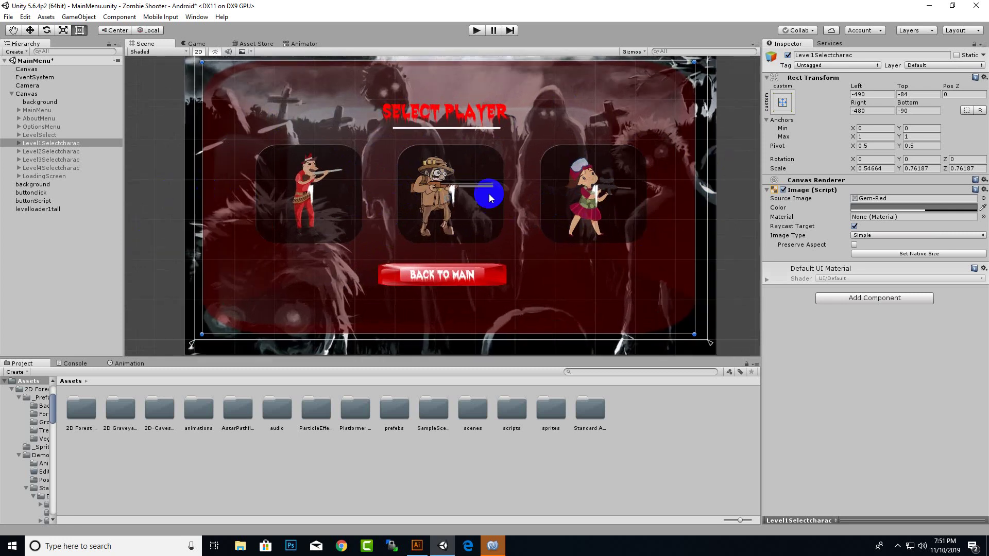
{"action": "scroll", "coordinate": [536, 185], "scroll_direction": "down", "scroll_amount": 3}
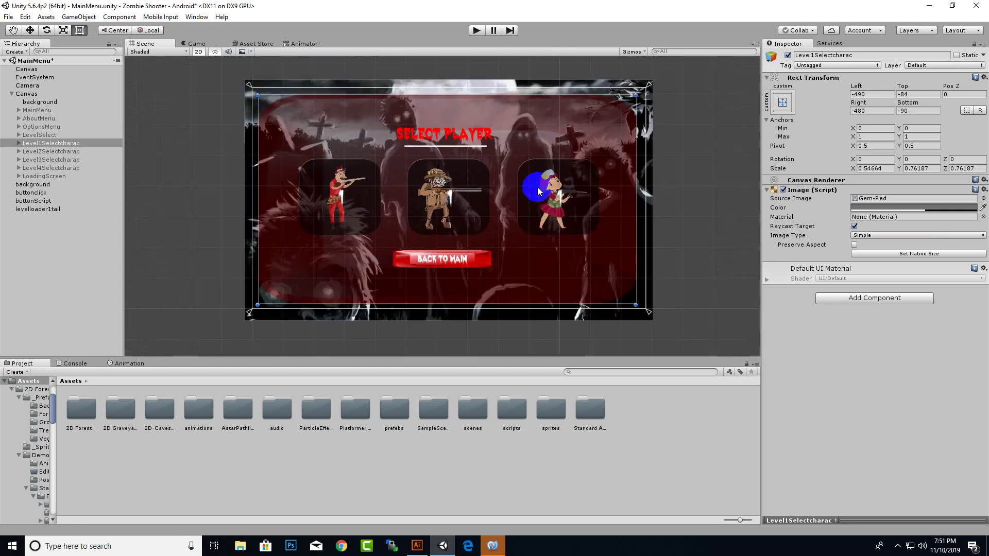
{"action": "left_click", "coordinate": [47, 144]}
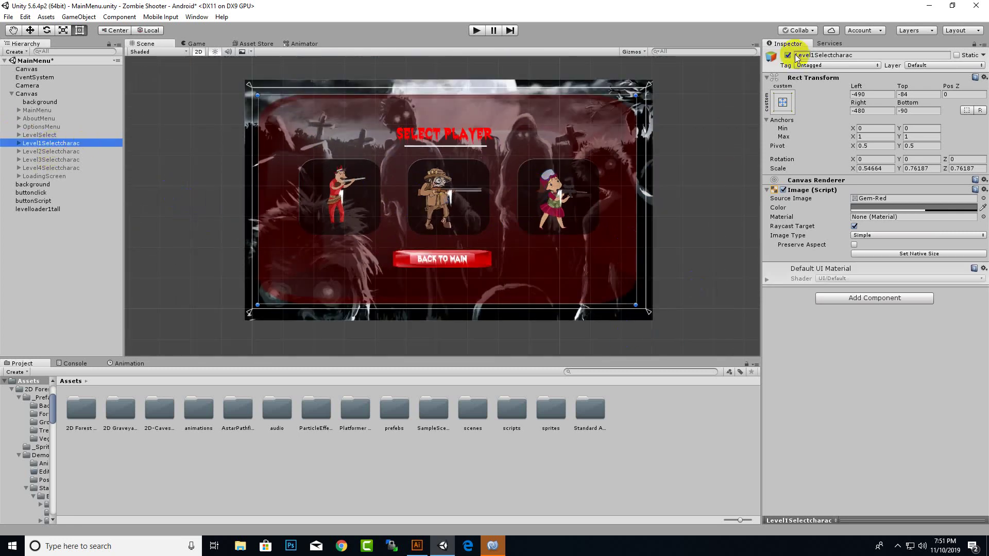
{"action": "left_click", "coordinate": [341, 199]}
{"action": "left_click", "coordinate": [341, 198]}
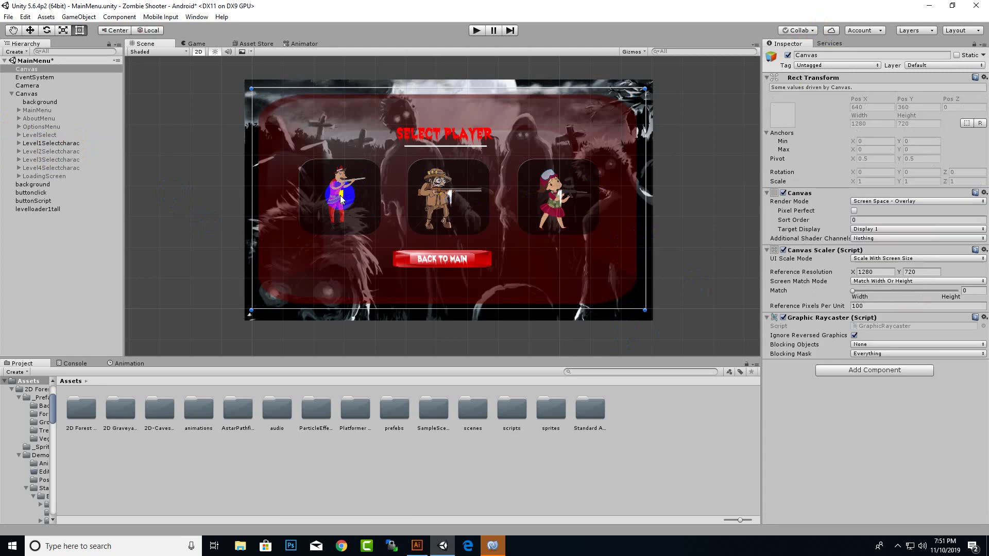
{"action": "left_click", "coordinate": [365, 212]}
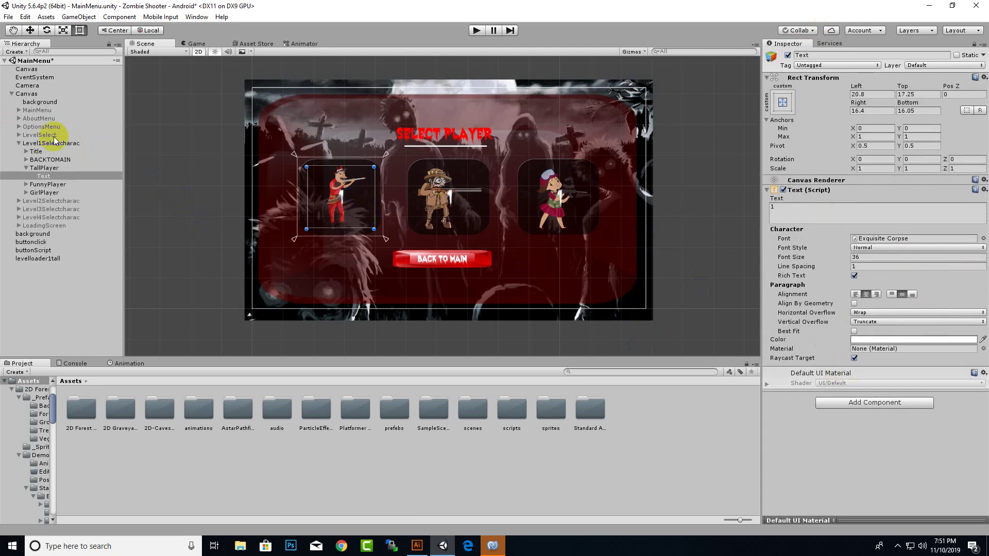
{"action": "left_click", "coordinate": [44, 168]}
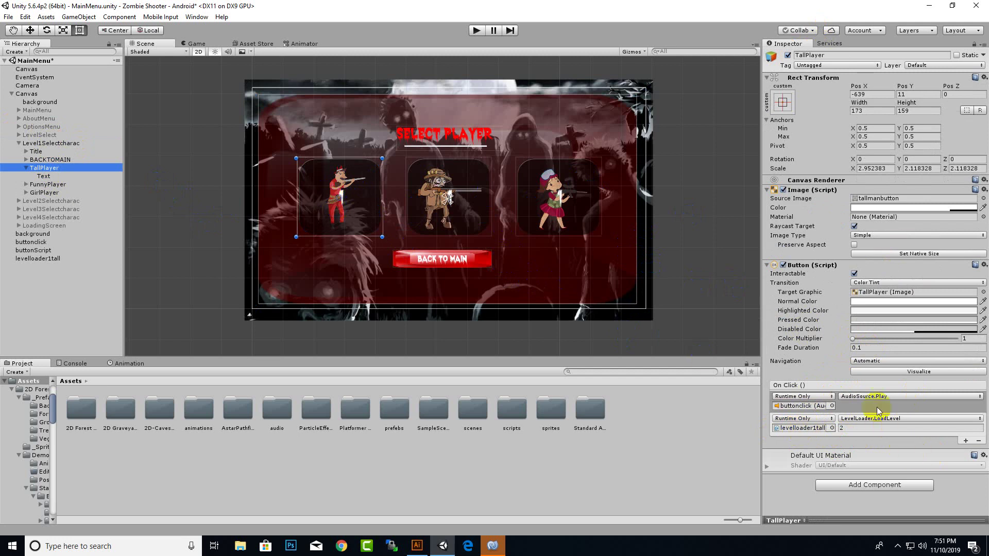
{"action": "left_click", "coordinate": [857, 428]}
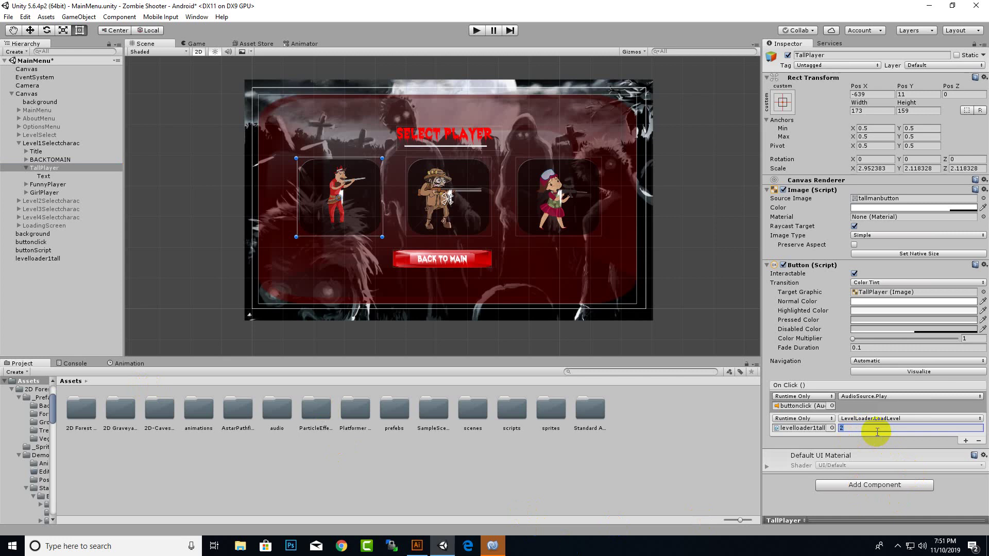
{"action": "scroll", "coordinate": [198, 217], "scroll_direction": "down", "scroll_amount": 1}
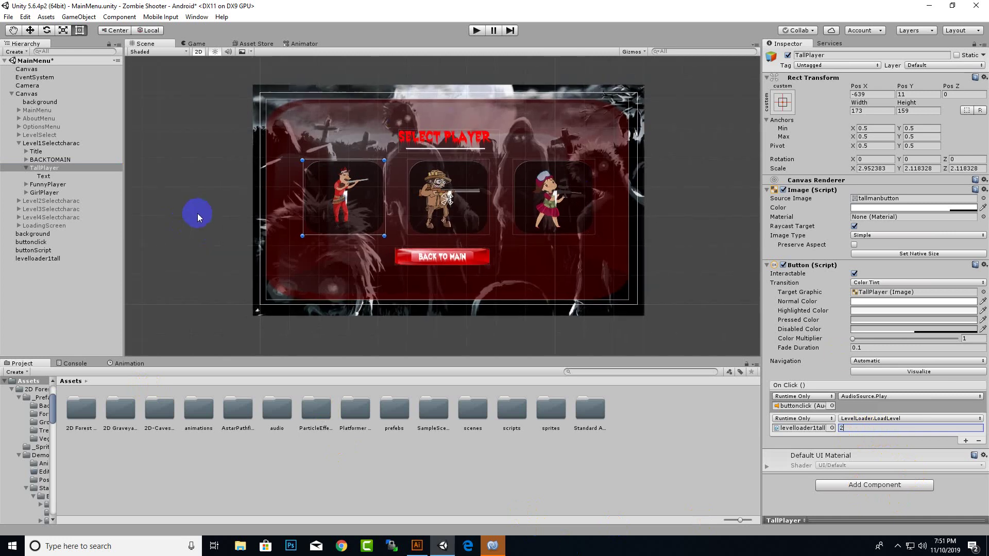
{"action": "scroll", "coordinate": [198, 217], "scroll_direction": "up", "scroll_amount": 1}
{"action": "left_click", "coordinate": [18, 143]}
- Hide the Level1Selectcharac panel and turn the MainMenu panel back on
{"action": "left_click", "coordinate": [44, 144]}
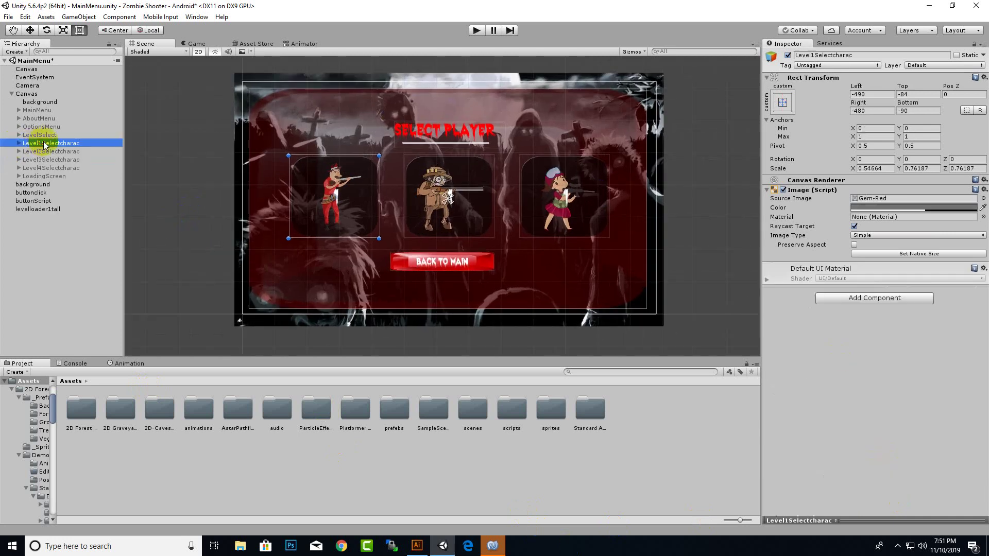
{"action": "left_click", "coordinate": [787, 55]}
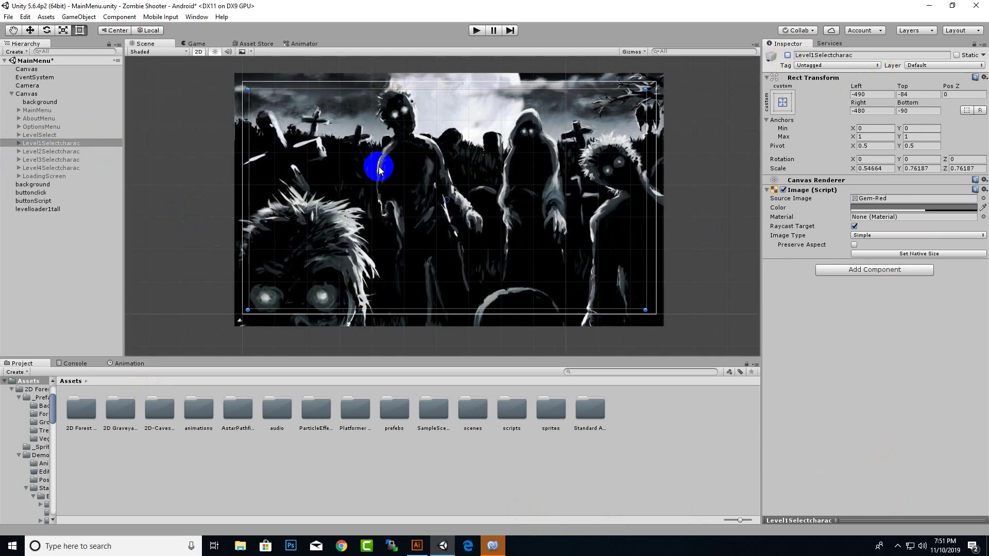
{"action": "left_click", "coordinate": [33, 110]}
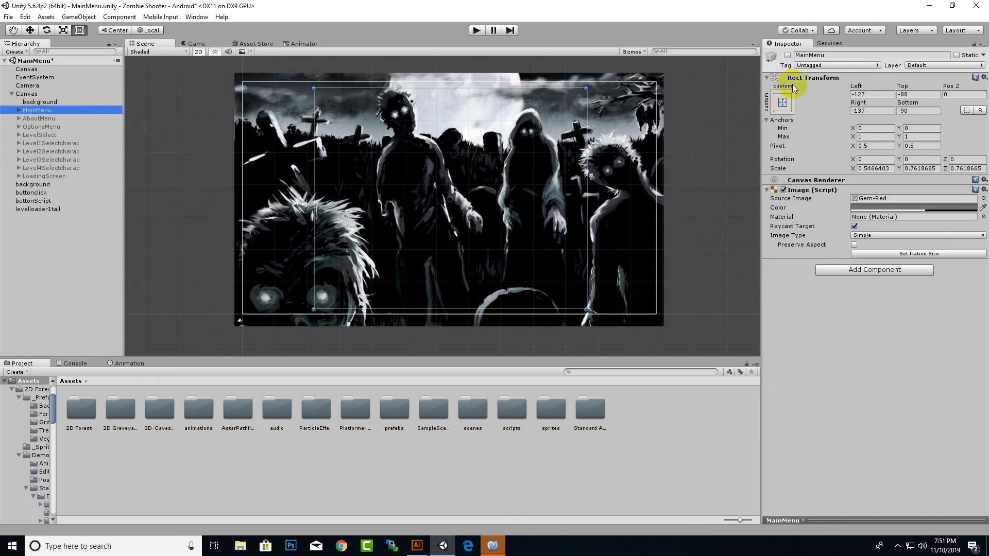
{"action": "left_click", "coordinate": [788, 55]}
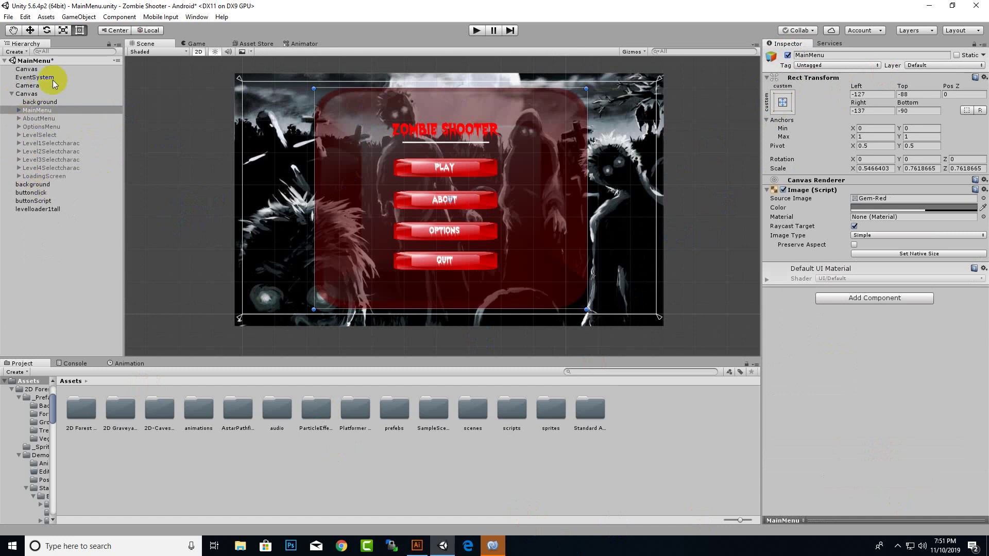
- Preview the LoadingScreen panel in the scene, then hide it again
{"action": "left_click", "coordinate": [51, 177]}
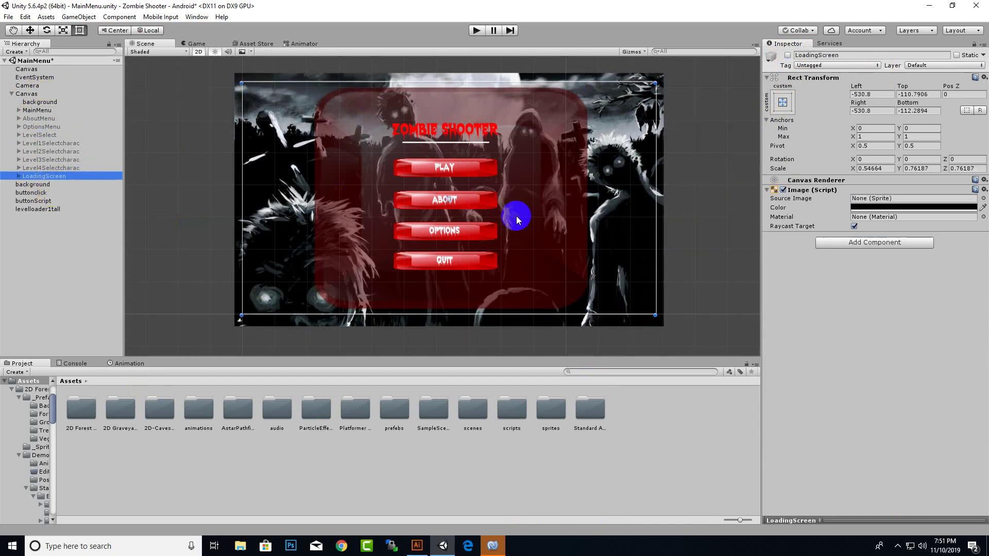
{"action": "left_click", "coordinate": [787, 56]}
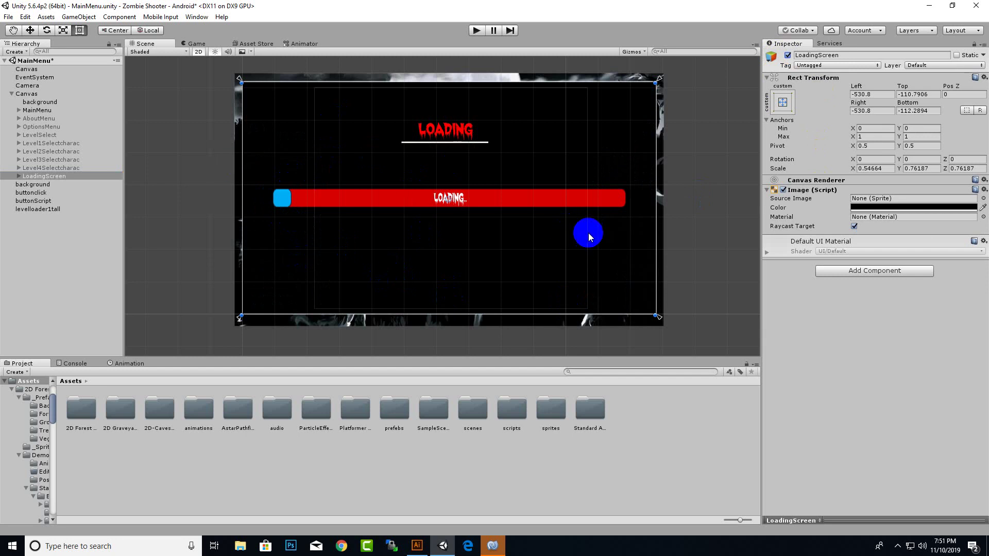
{"action": "left_click", "coordinate": [787, 55]}
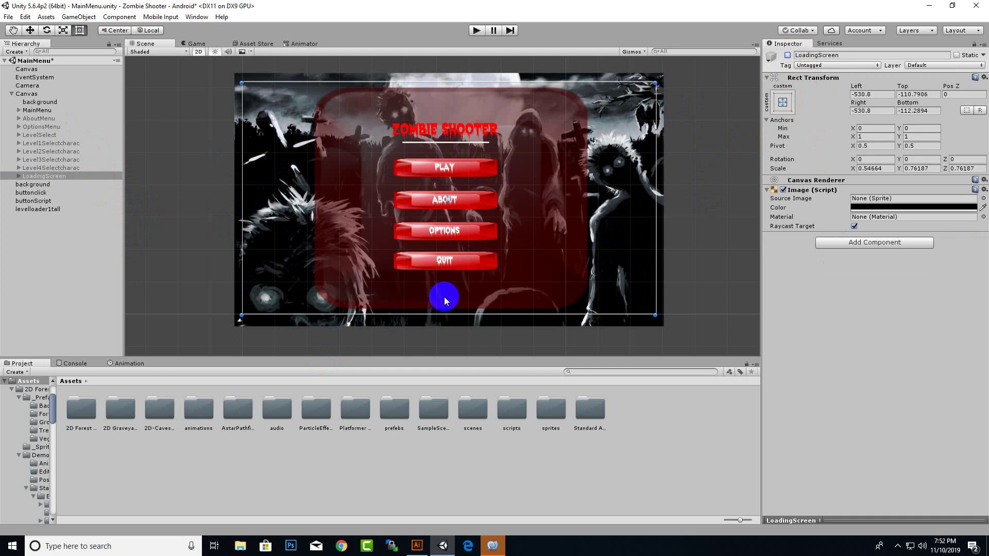
- Check the Canvas Scaler's reference resolution of 1280 x 720 on the root Canvas
{"action": "left_click", "coordinate": [26, 70]}
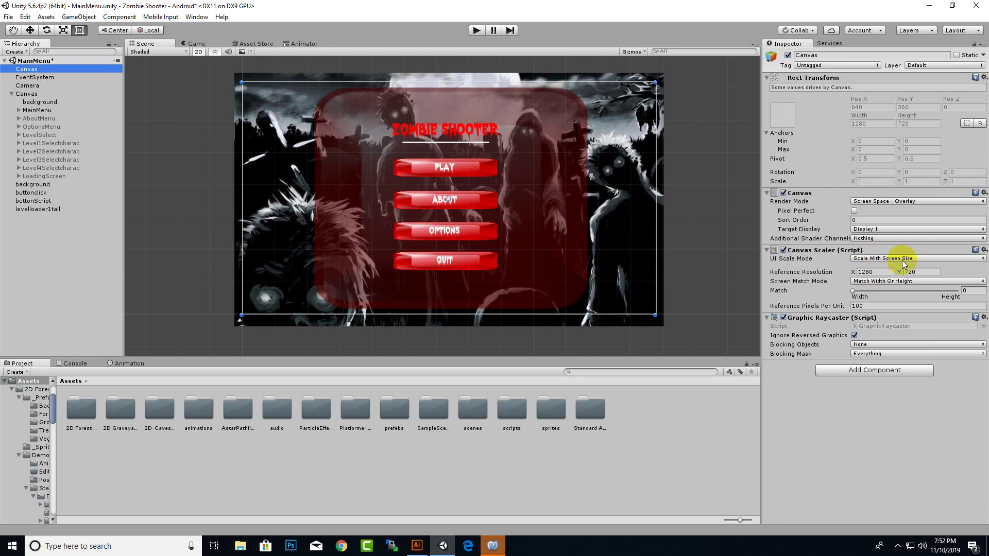
{"action": "left_click", "coordinate": [876, 271]}
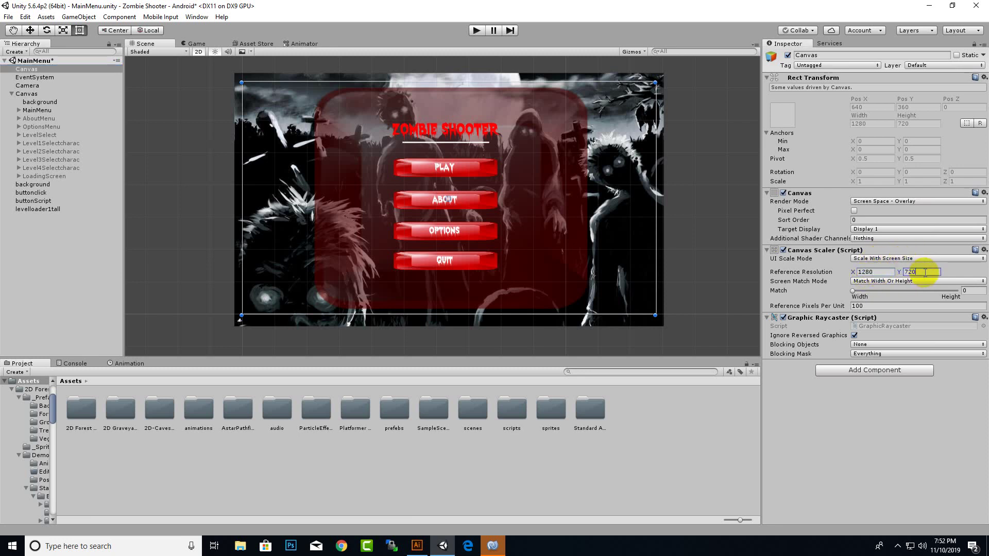
{"action": "left_click", "coordinate": [912, 273]}
{"action": "scroll", "coordinate": [441, 210], "scroll_direction": "down", "scroll_amount": 2}
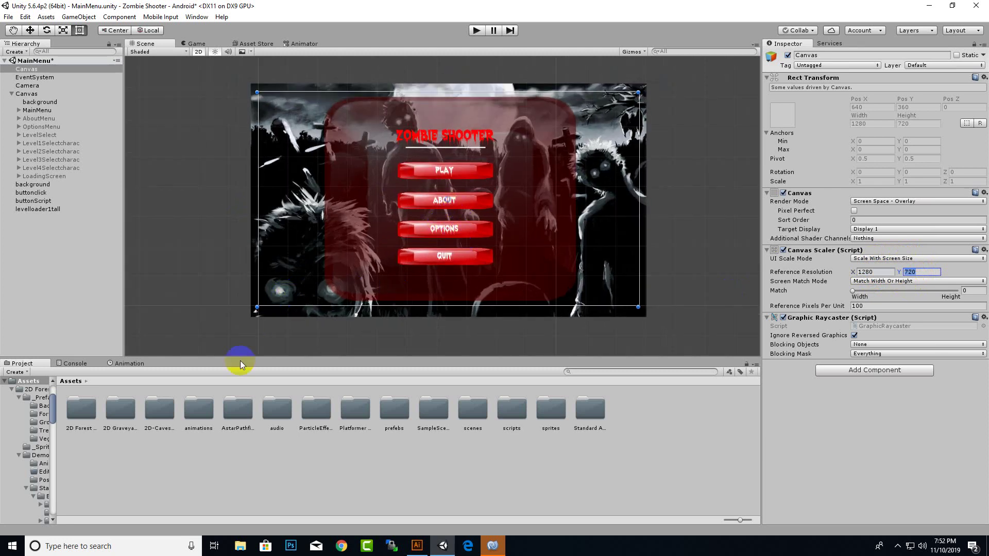
- Open the scenes folder and review Build Settings' twelve levels plus MainMenu for Android, then close it
{"action": "double_click", "coordinate": [479, 417]}
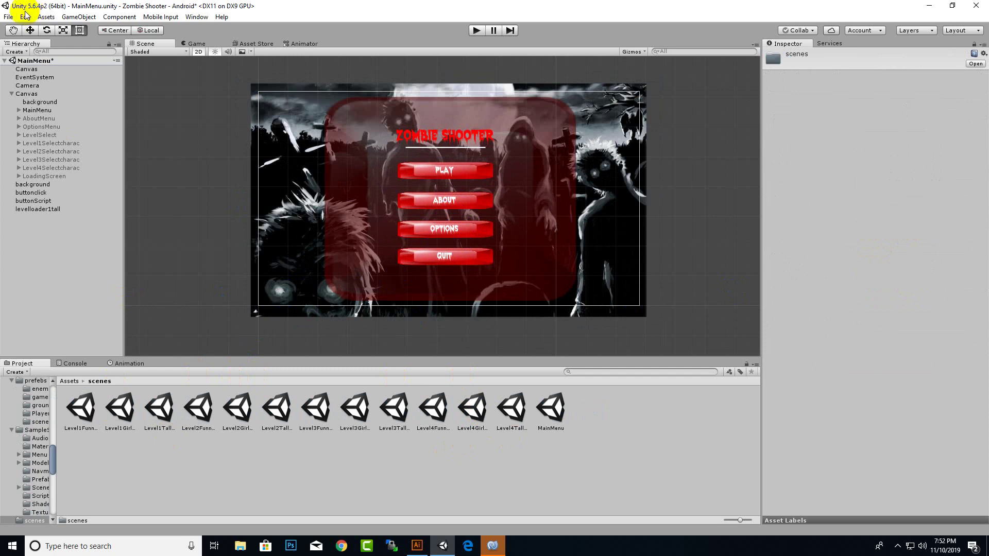
{"action": "left_click", "coordinate": [8, 17]}
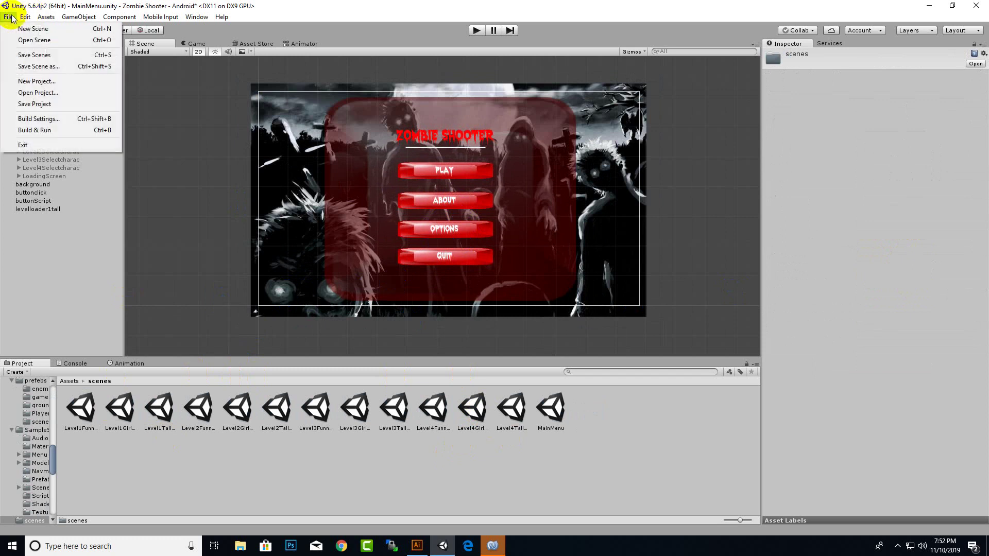
{"action": "left_click", "coordinate": [48, 119]}
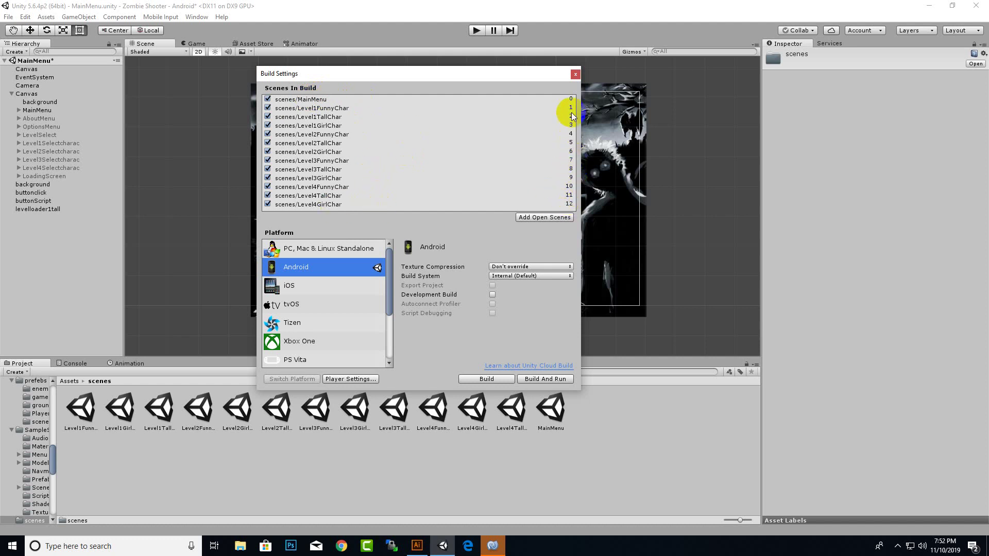
{"action": "mouse_move", "coordinate": [455, 67]}
{"action": "left_mouse_down"}
{"action": "mouse_move", "coordinate": [775, 71]}
{"action": "mouse_move", "coordinate": [591, 70]}
{"action": "left_mouse_up"}
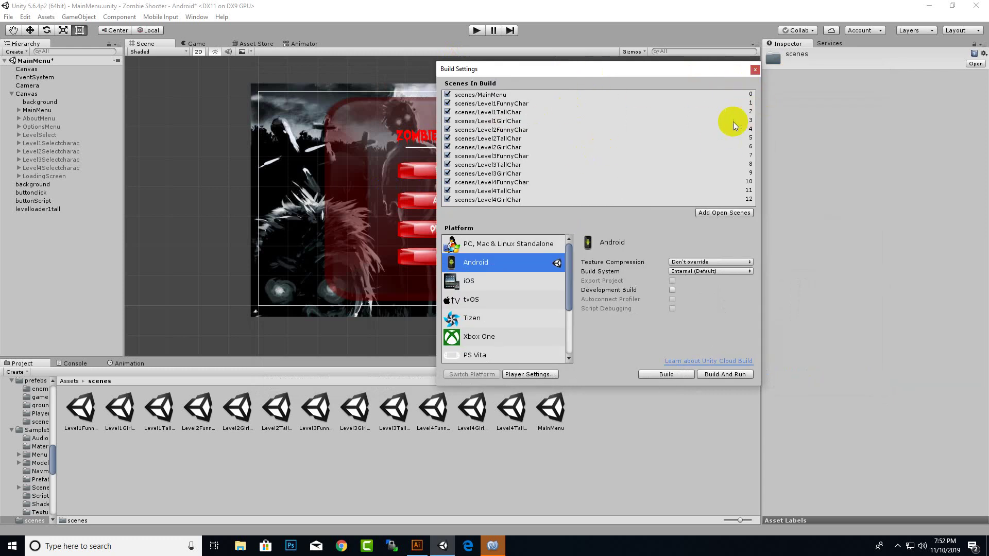
{"action": "left_click", "coordinate": [748, 72]}
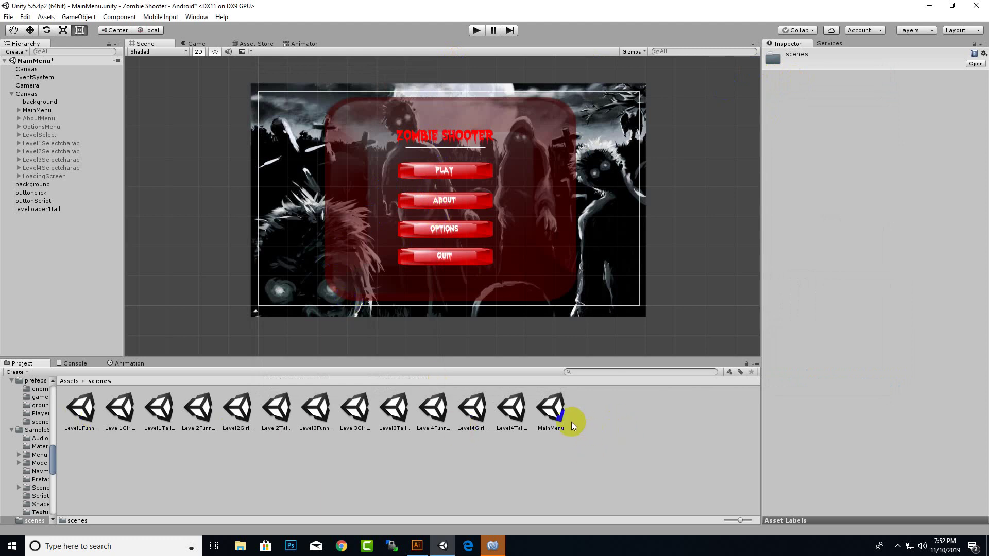
- Open Level1FunnyChar, saving the main menu scene, and briefly play-test it by shooting a zombie
{"action": "left_click", "coordinate": [80, 408]}
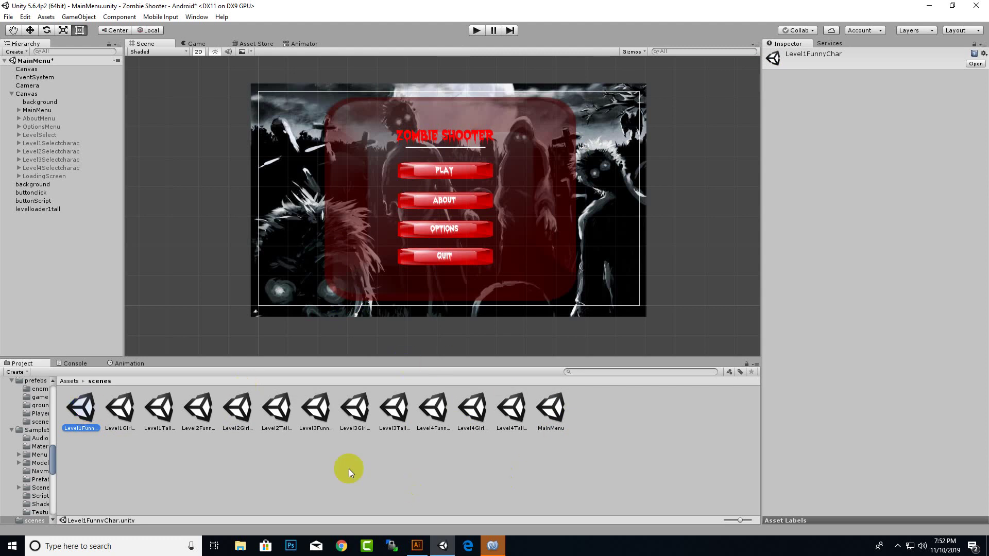
{"action": "double_click", "coordinate": [93, 410]}
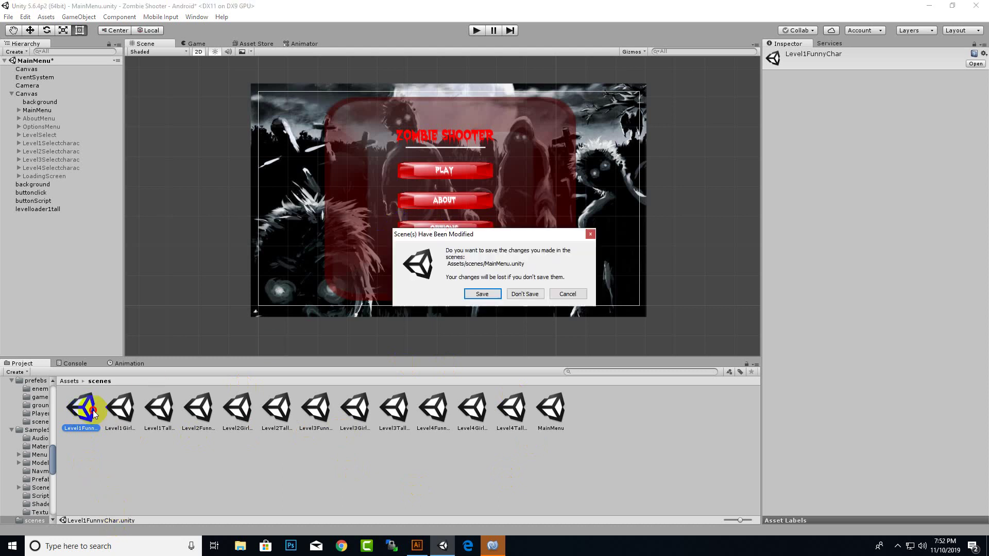
{"action": "left_click", "coordinate": [482, 293]}
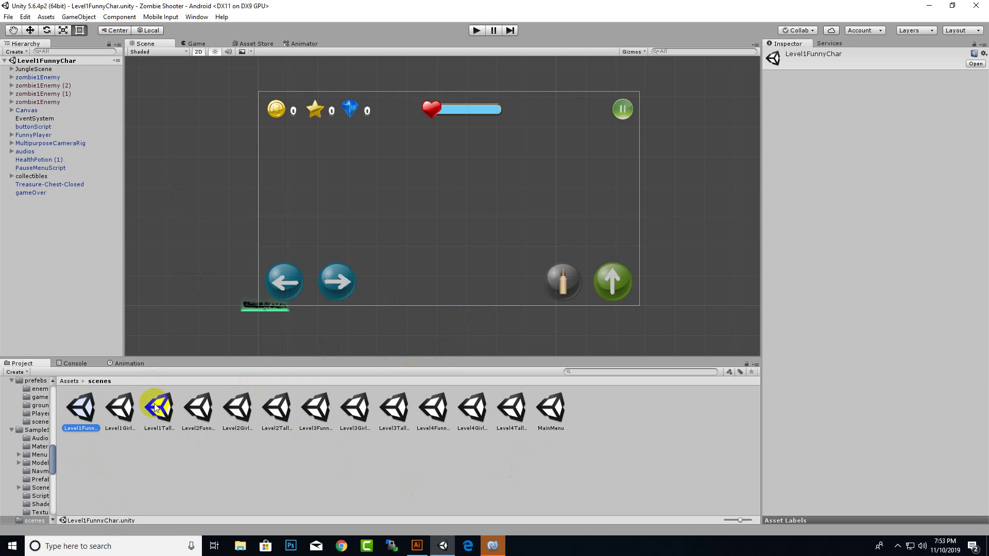
{"action": "left_click", "coordinate": [128, 417]}
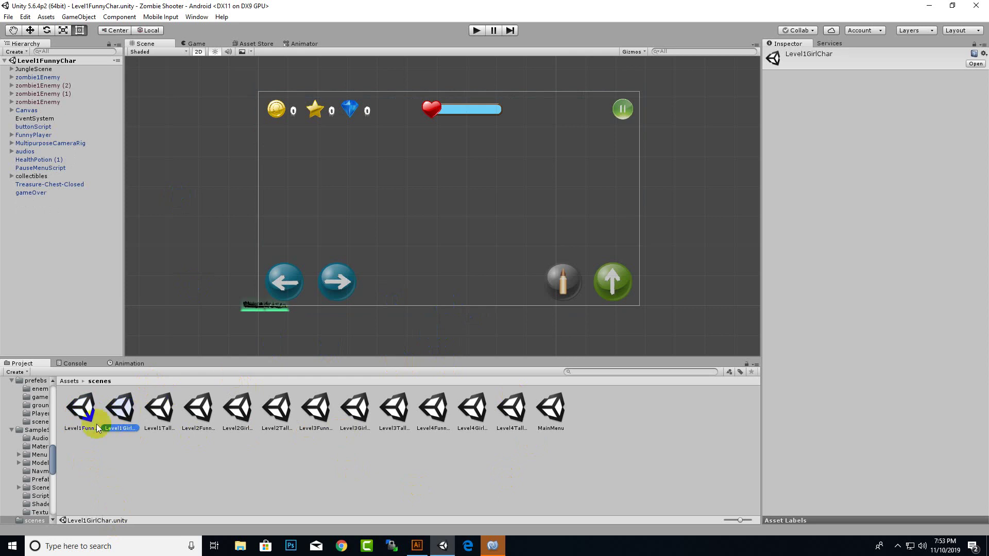
{"action": "left_click", "coordinate": [119, 417]}
{"action": "left_click", "coordinate": [475, 31]}
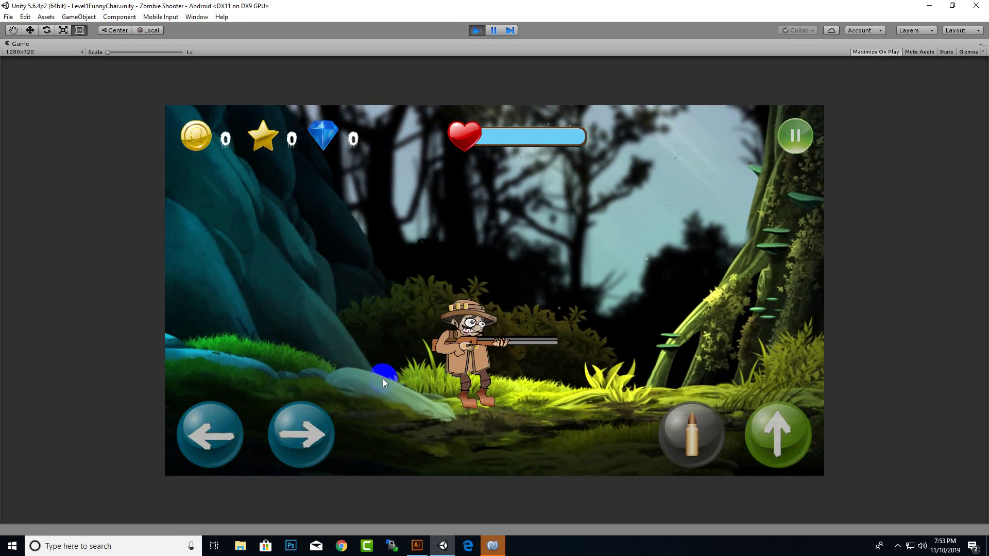
{"action": "left_click", "coordinate": [671, 430]}
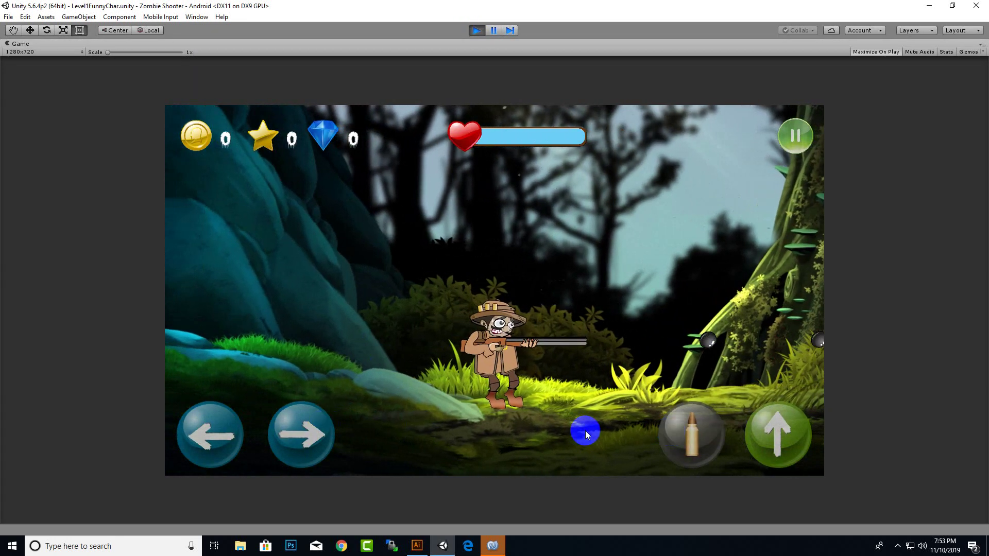
{"action": "left_click", "coordinate": [475, 30]}
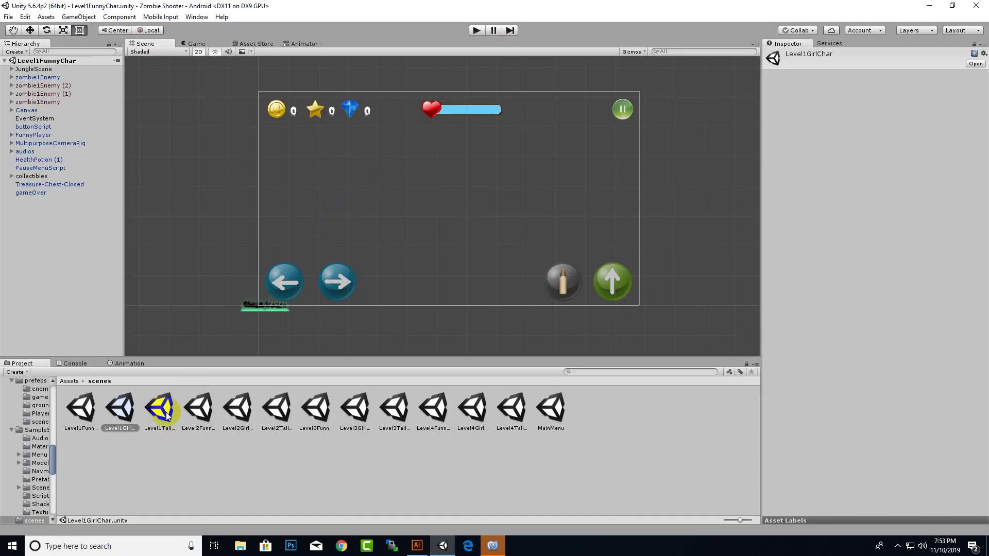
- Open Level1GirlChar and play-test it, walking right and firing the girl's gun
{"action": "left_click", "coordinate": [84, 415]}
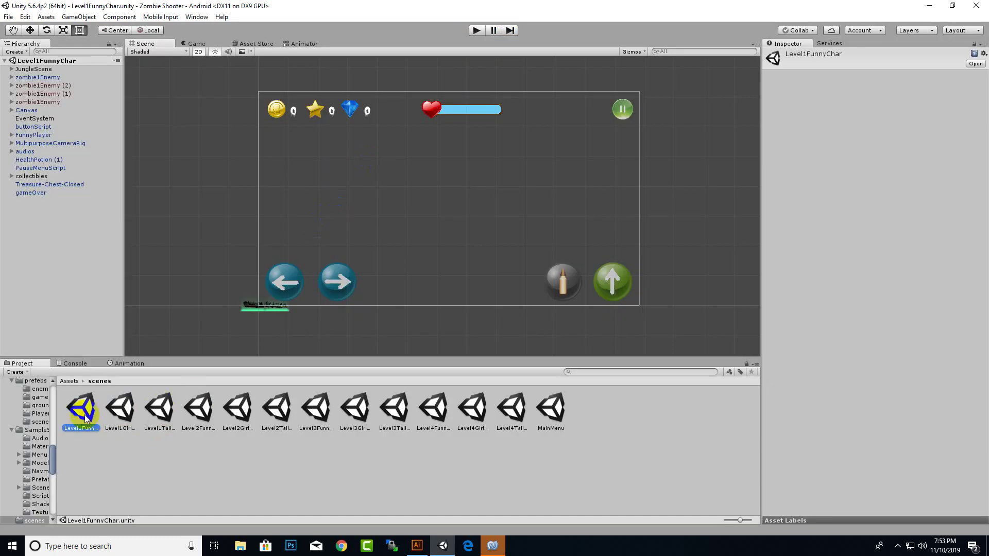
{"action": "double_click", "coordinate": [120, 408]}
{"action": "left_click", "coordinate": [476, 30]}
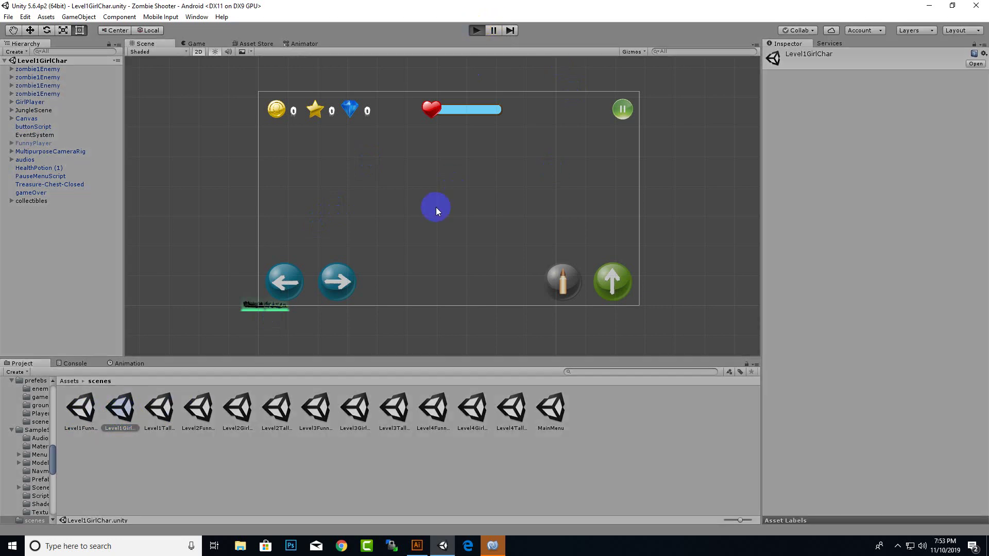
{"action": "key", "text": "Right"}
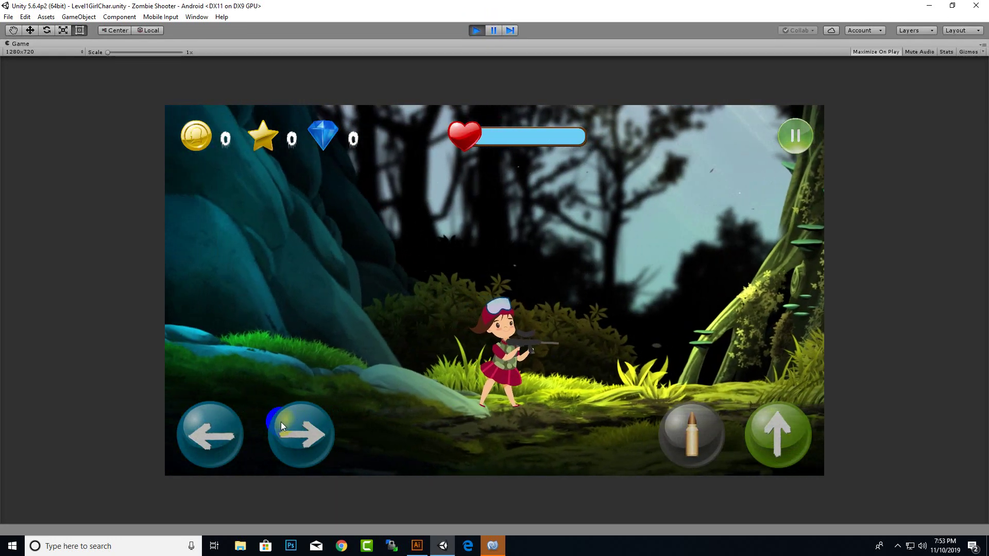
{"action": "left_click", "coordinate": [728, 429]}
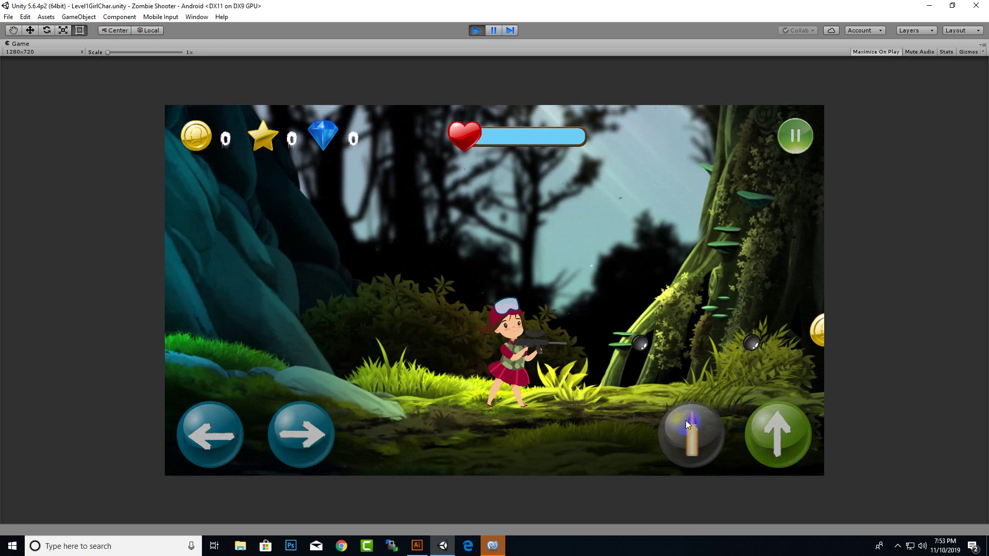
{"action": "left_click", "coordinate": [477, 30]}
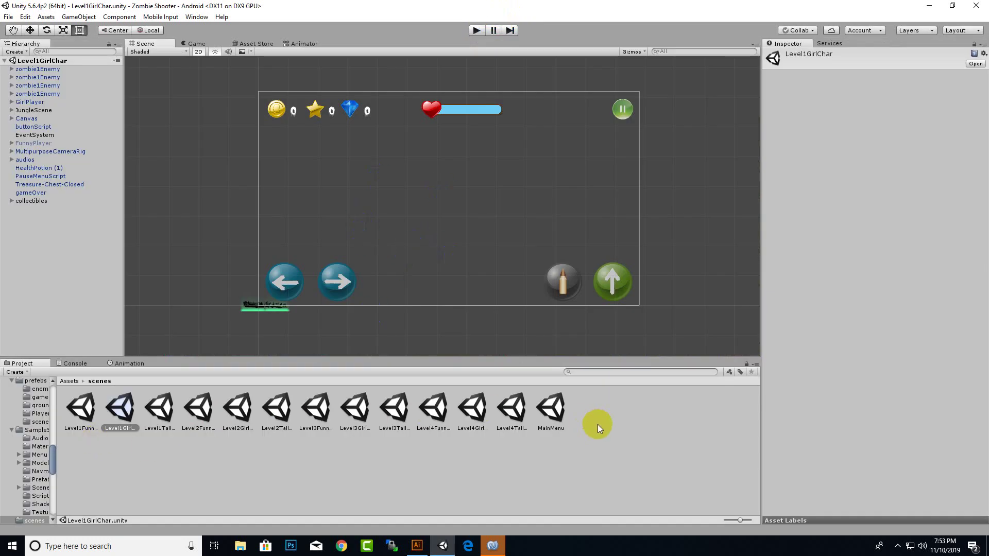
- Open Level2FunnyChar and play-test it, shooting zombies and walking right to collect coins
{"action": "left_click", "coordinate": [196, 418]}
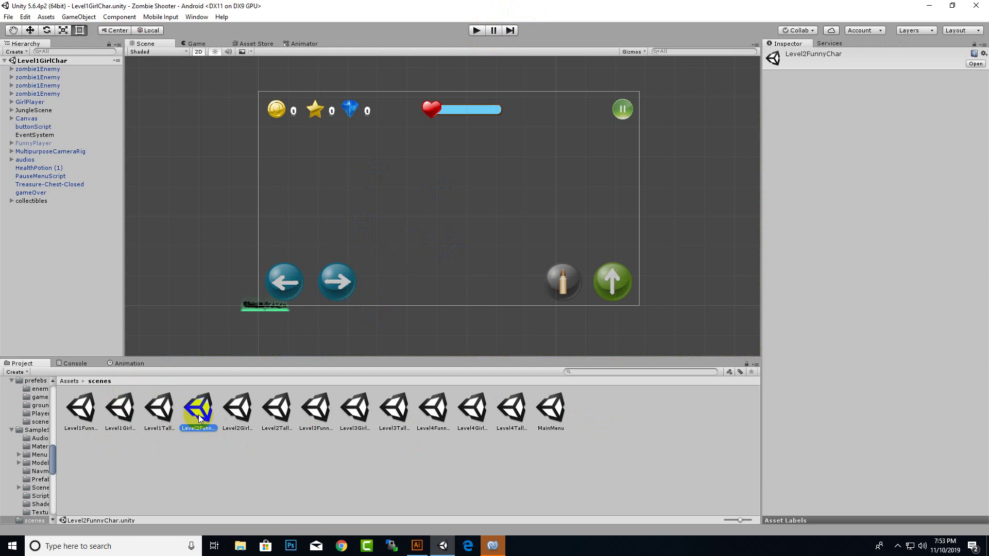
{"action": "left_click", "coordinate": [168, 415]}
{"action": "left_click", "coordinate": [200, 415]}
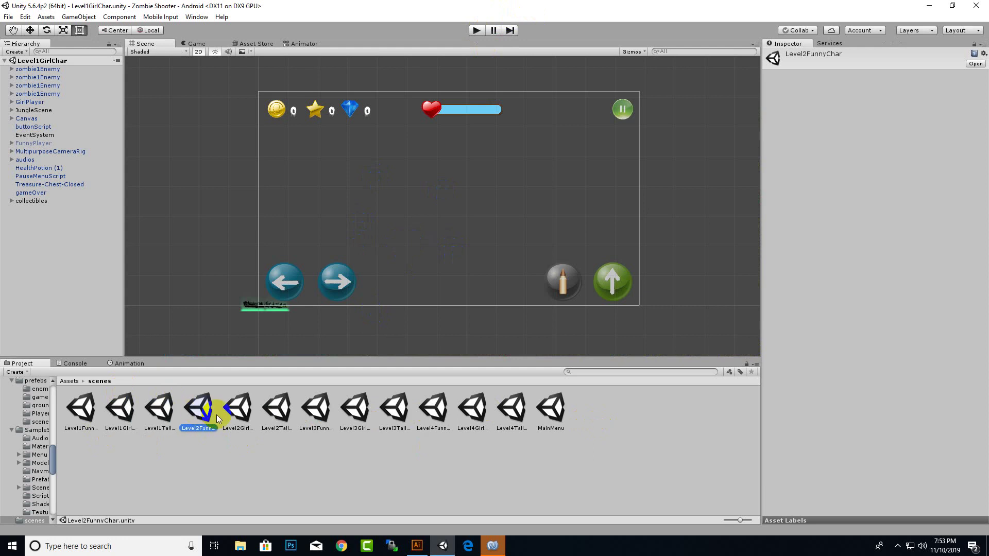
{"action": "double_click", "coordinate": [186, 415]}
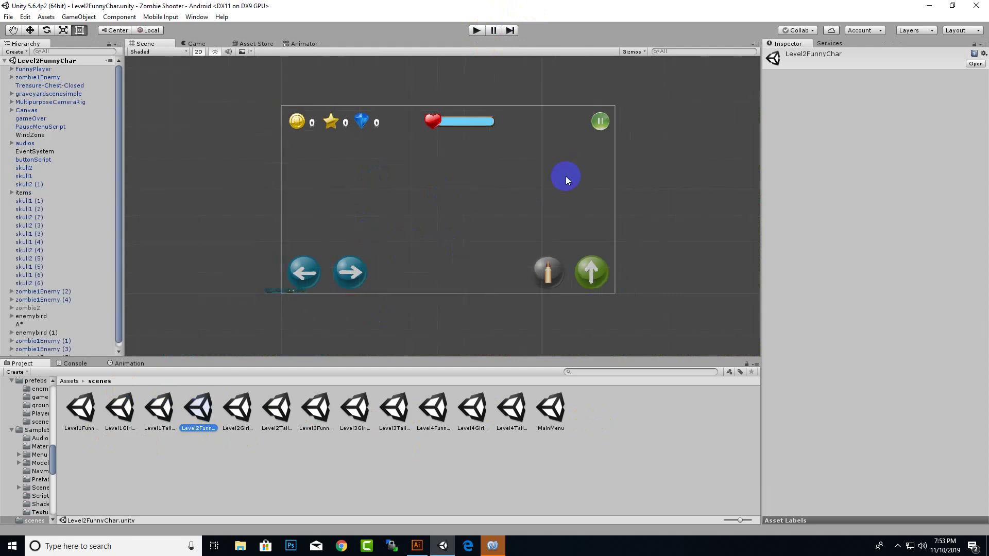
{"action": "left_click", "coordinate": [475, 30]}
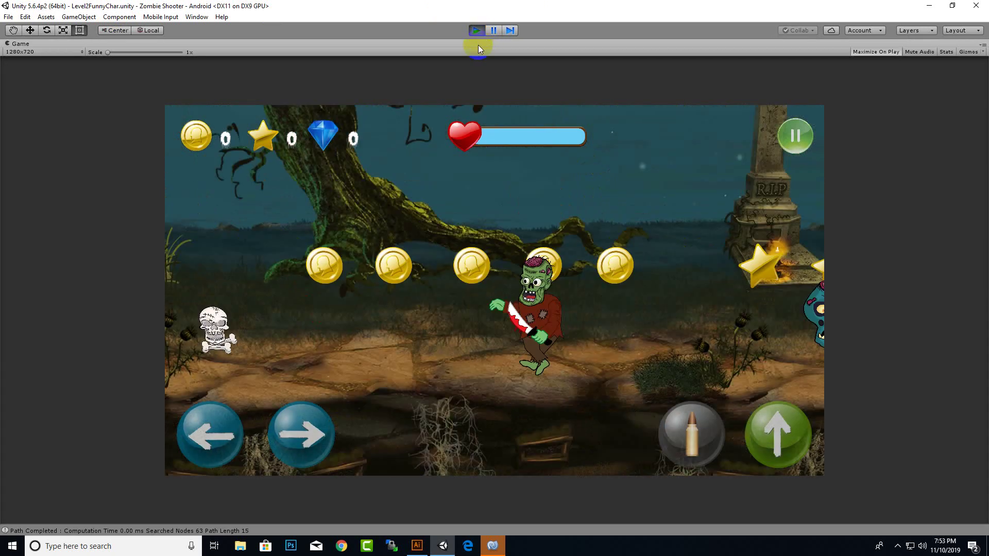
{"action": "left_click", "coordinate": [304, 400]}
{"action": "left_click", "coordinate": [660, 449]}
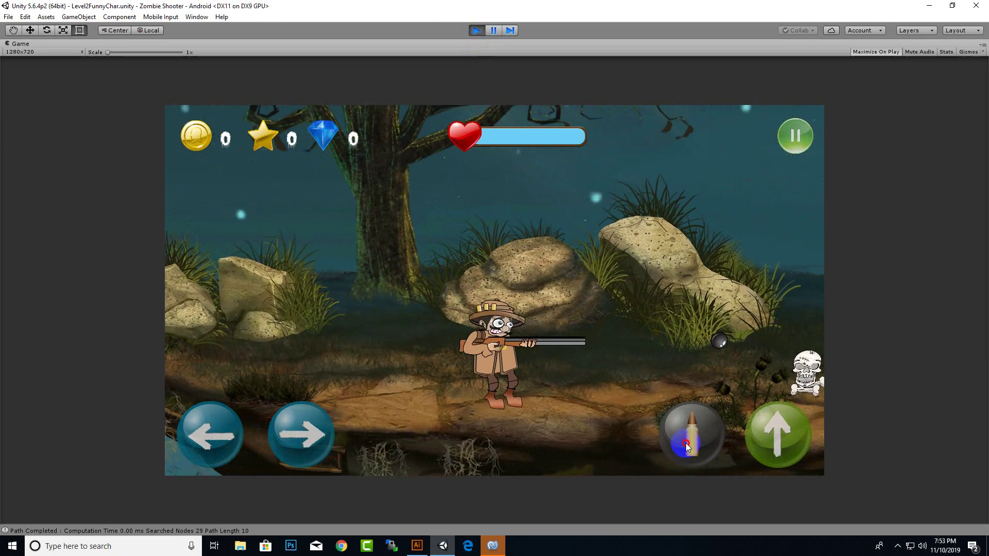
{"action": "left_click", "coordinate": [375, 465]}
{"action": "left_click", "coordinate": [313, 435]}
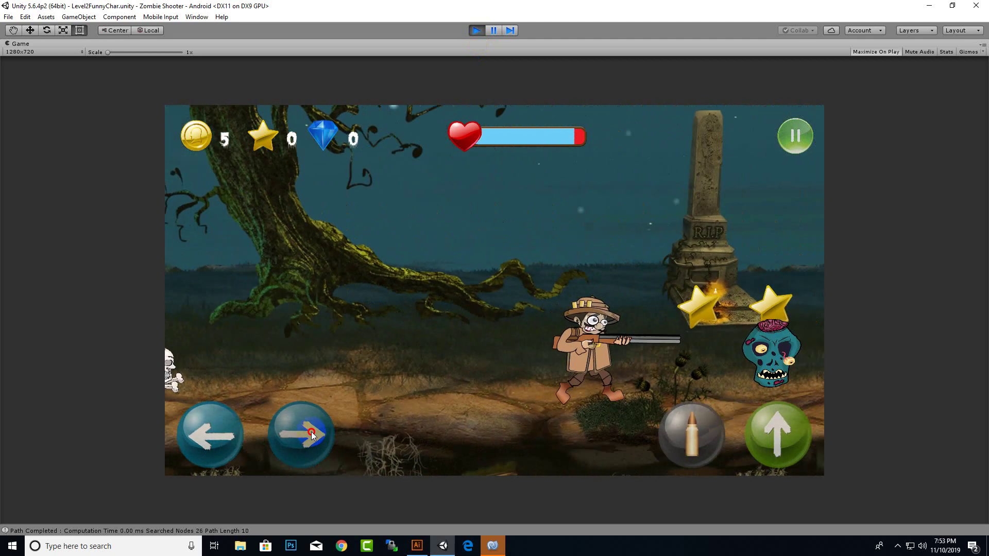
{"action": "left_click_drag", "start_coordinate": [312, 435], "coordinate": [314, 438]}
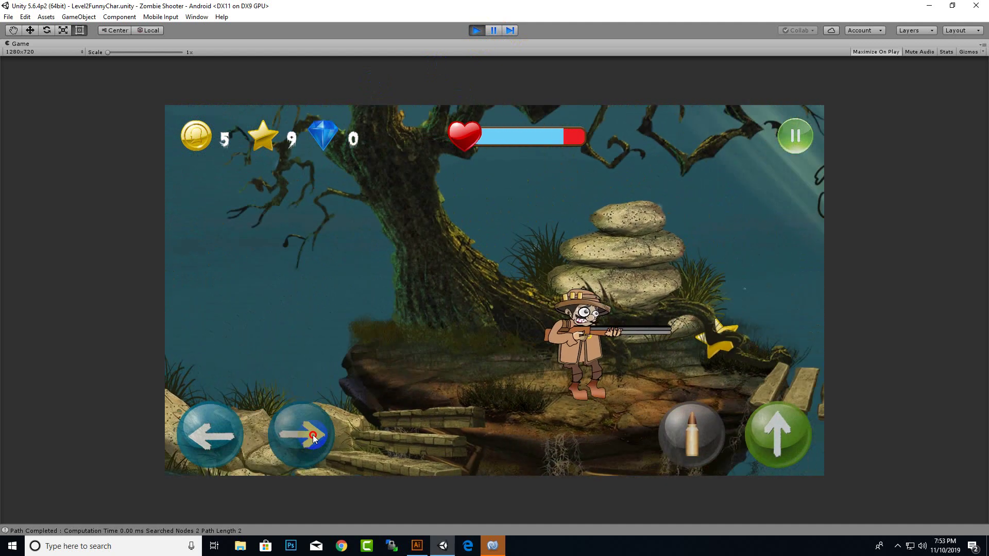
{"action": "left_click_drag", "start_coordinate": [314, 437], "coordinate": [314, 438]}
{"action": "left_click", "coordinate": [477, 30]}
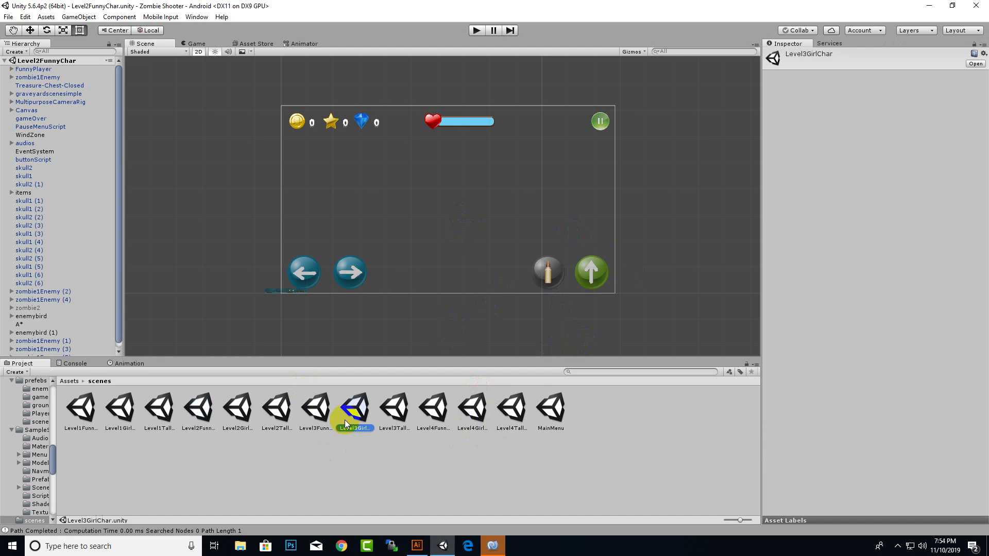
- Open Level3FunnyChar and play-test the cave level, firing at zombies and collecting coins
{"action": "left_click", "coordinate": [318, 411]}
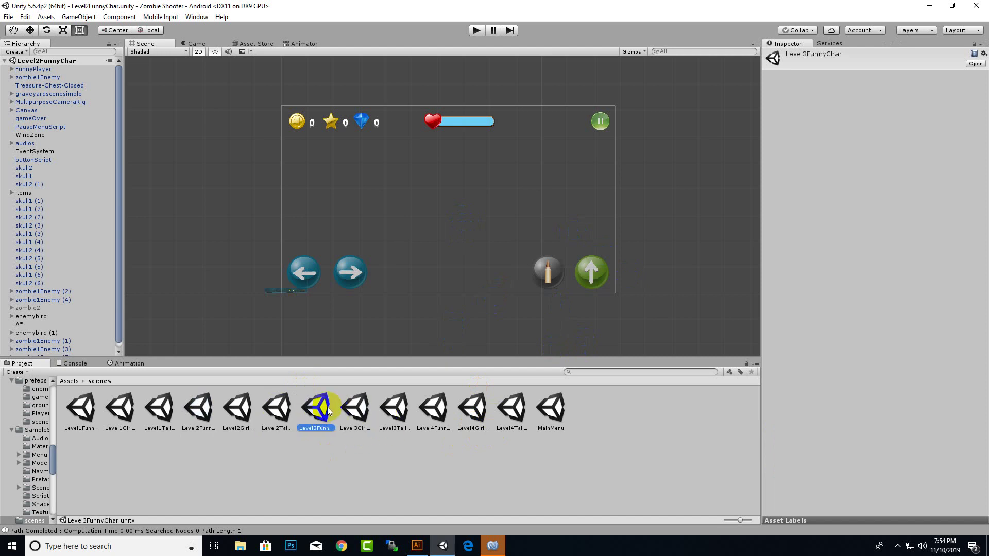
{"action": "left_click", "coordinate": [476, 30]}
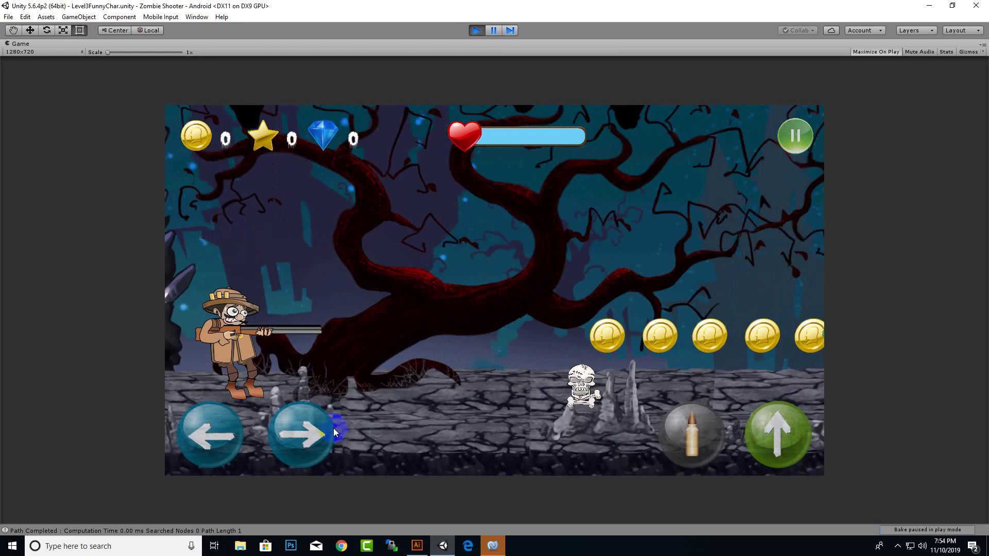
{"action": "left_click", "coordinate": [333, 432]}
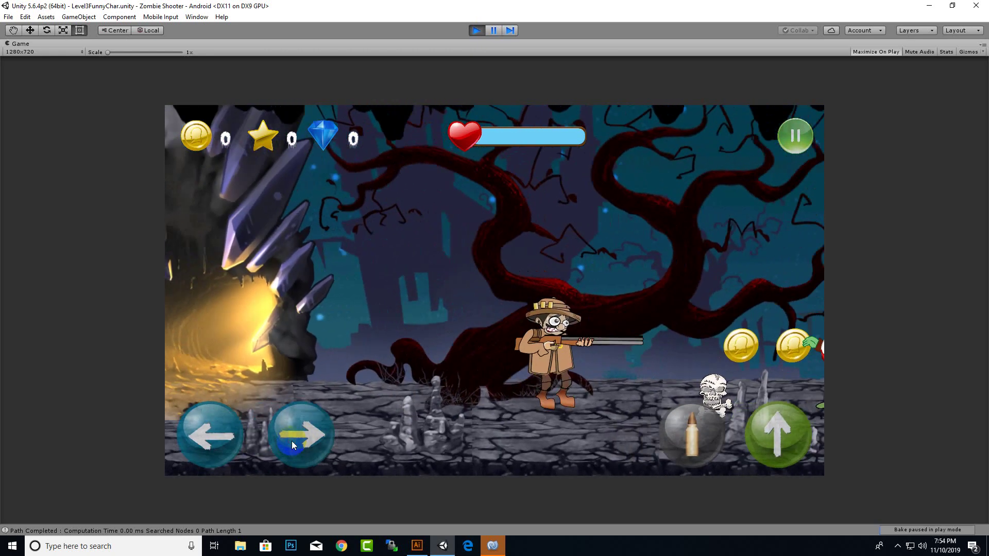
{"action": "left_click", "coordinate": [231, 435]}
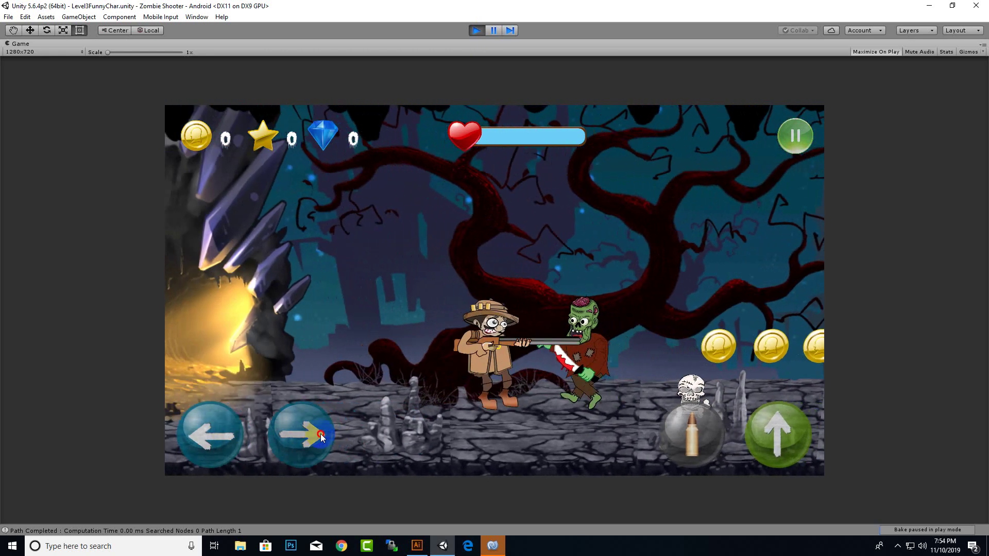
{"action": "left_click", "coordinate": [712, 437]}
{"action": "left_click", "coordinate": [297, 416]}
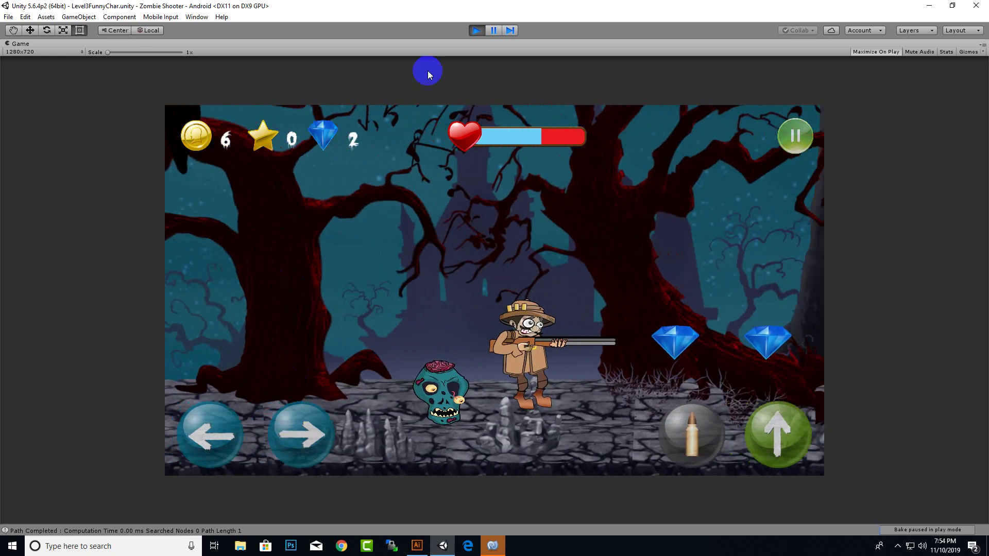
{"action": "left_click", "coordinate": [476, 29]}
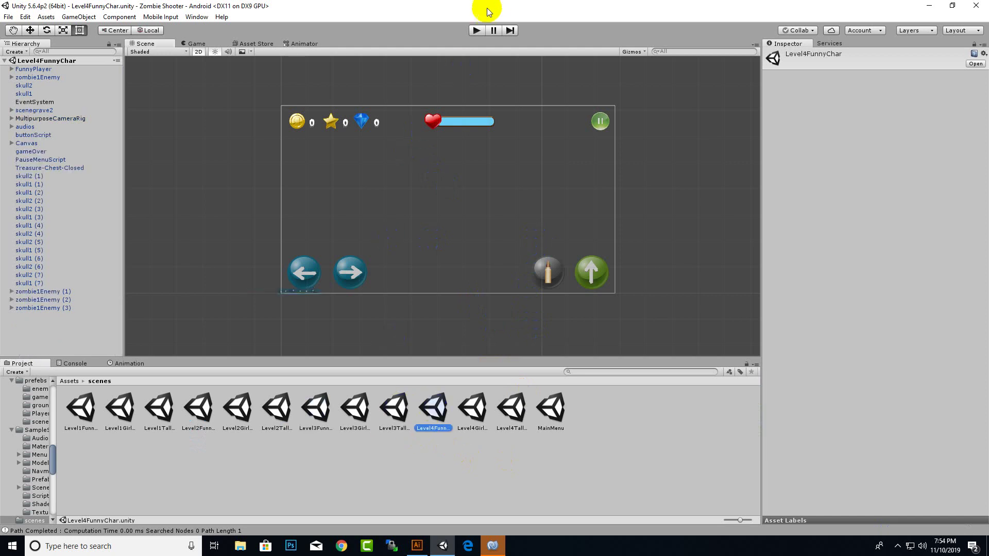
- Play-test Level4FunnyChar, walking through the graveyard and shooting a green zombie
{"action": "left_click", "coordinate": [482, 34]}
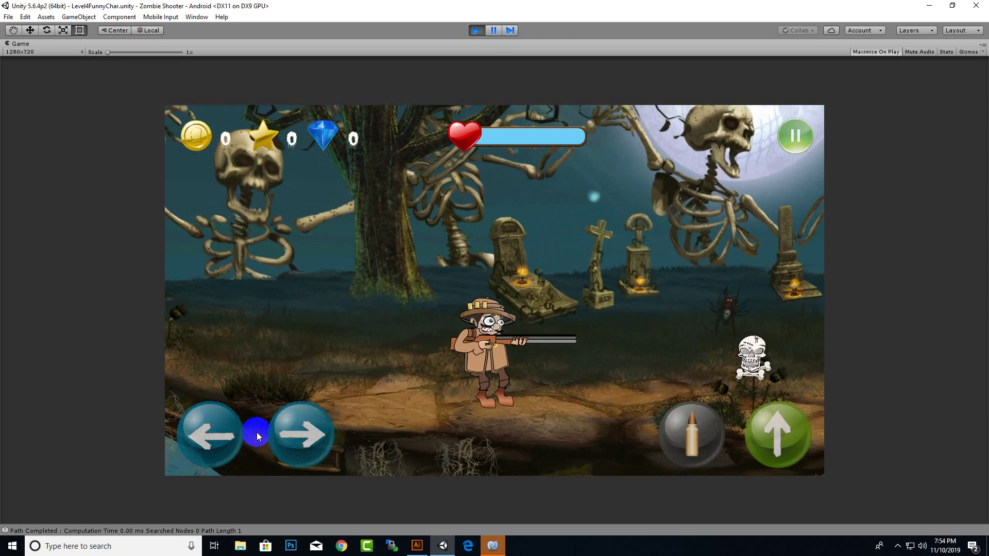
{"action": "left_click", "coordinate": [315, 431]}
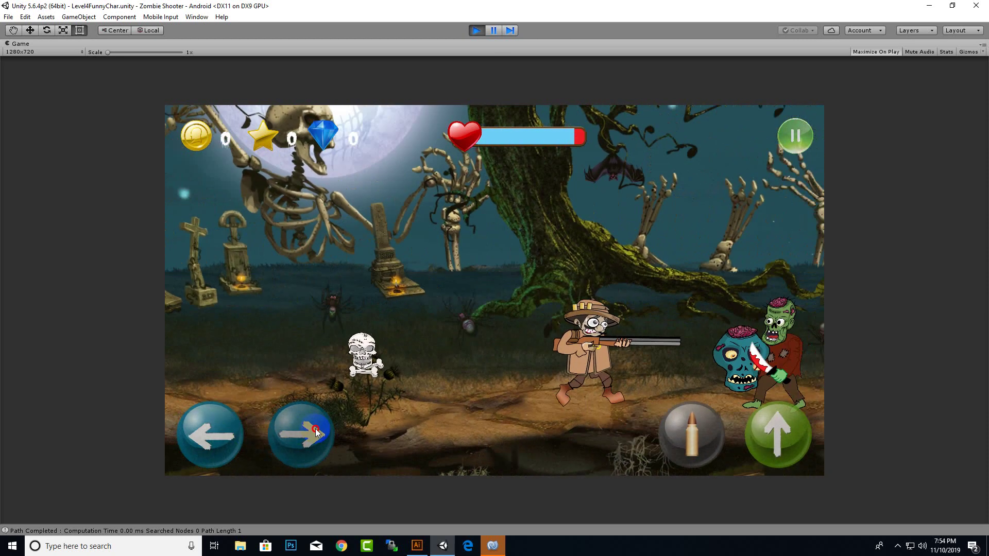
{"action": "left_click", "coordinate": [716, 430]}
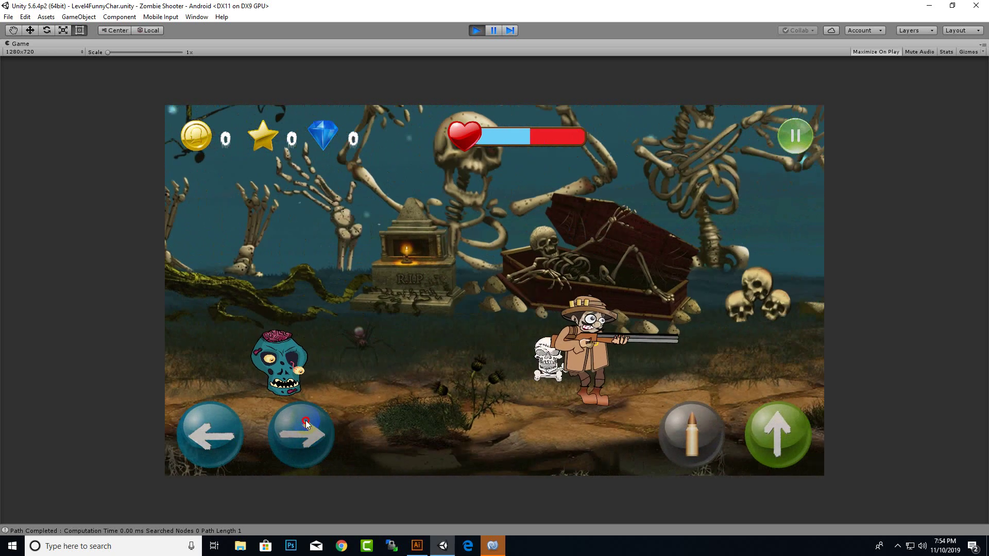
{"action": "left_click", "coordinate": [476, 29]}
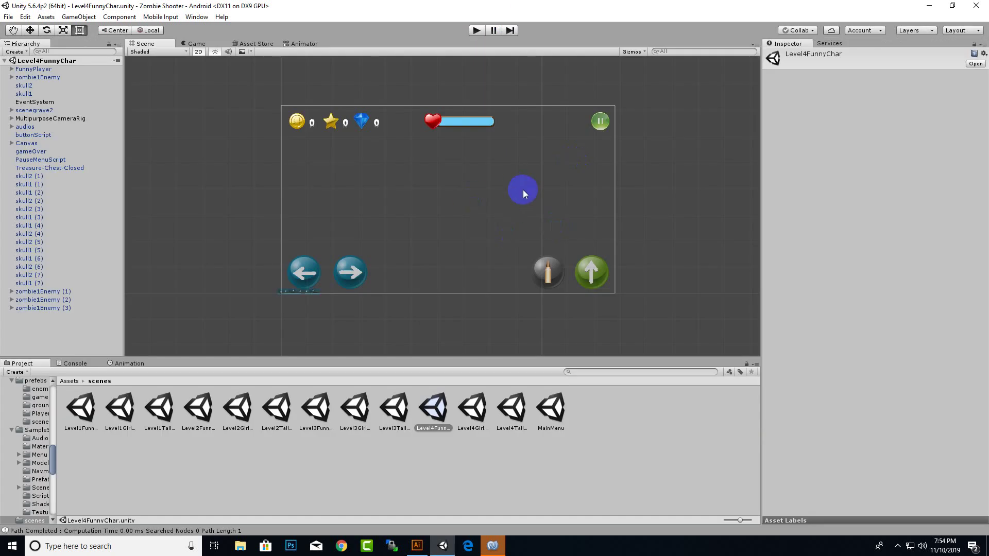
- Replay Level4FunnyChar, opening and dismissing the Pause Menu before stopping play mode
{"action": "left_click", "coordinate": [477, 30]}
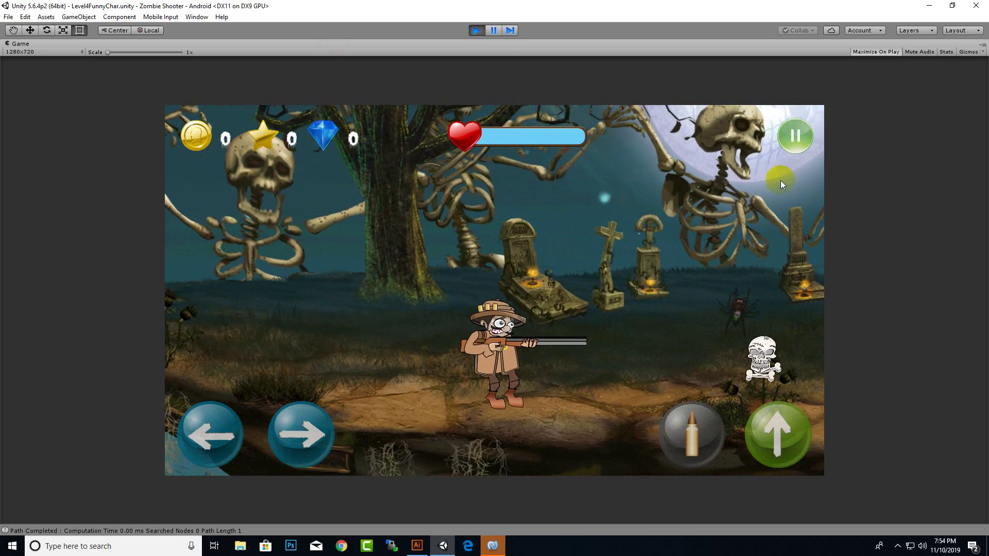
{"action": "left_click", "coordinate": [796, 137]}
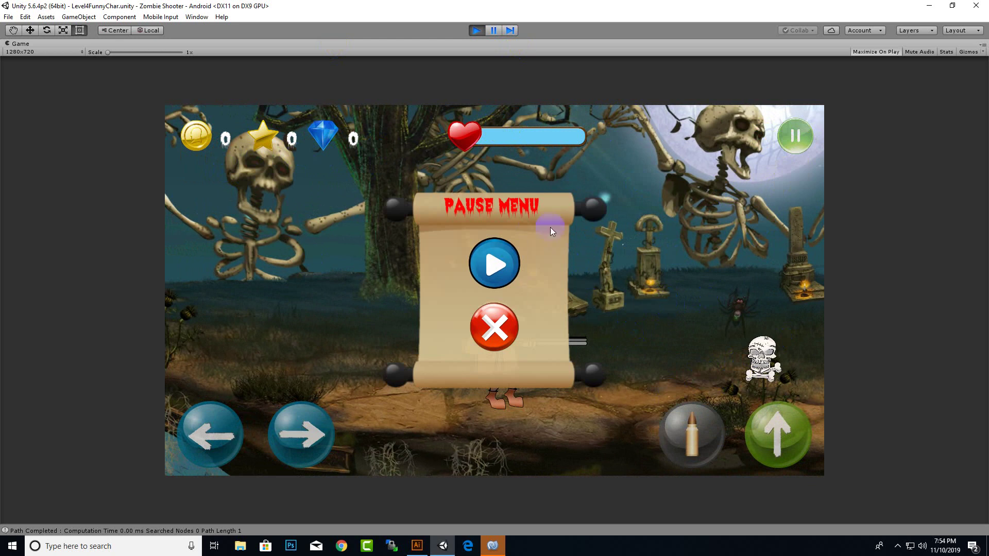
{"action": "left_click", "coordinate": [502, 333]}
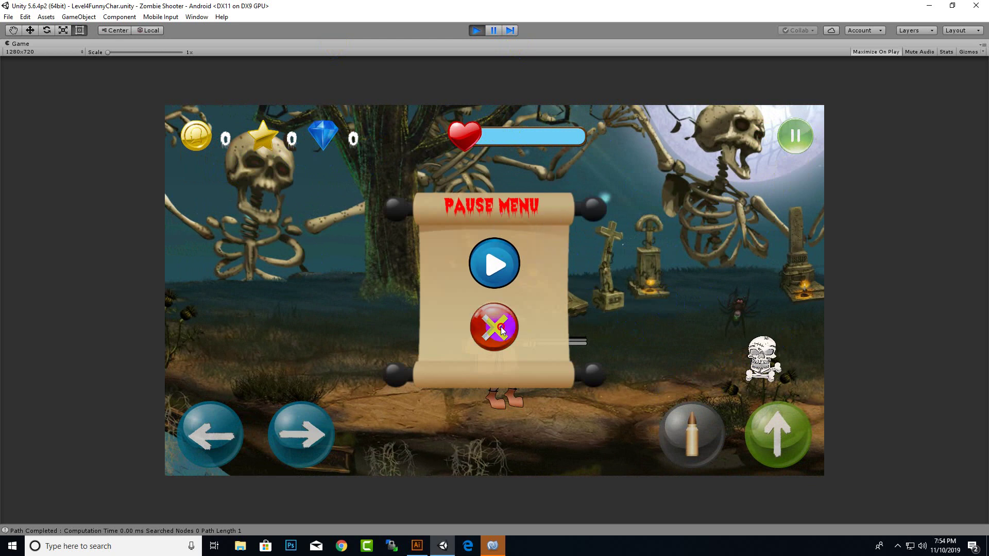
{"action": "left_click", "coordinate": [506, 259]}
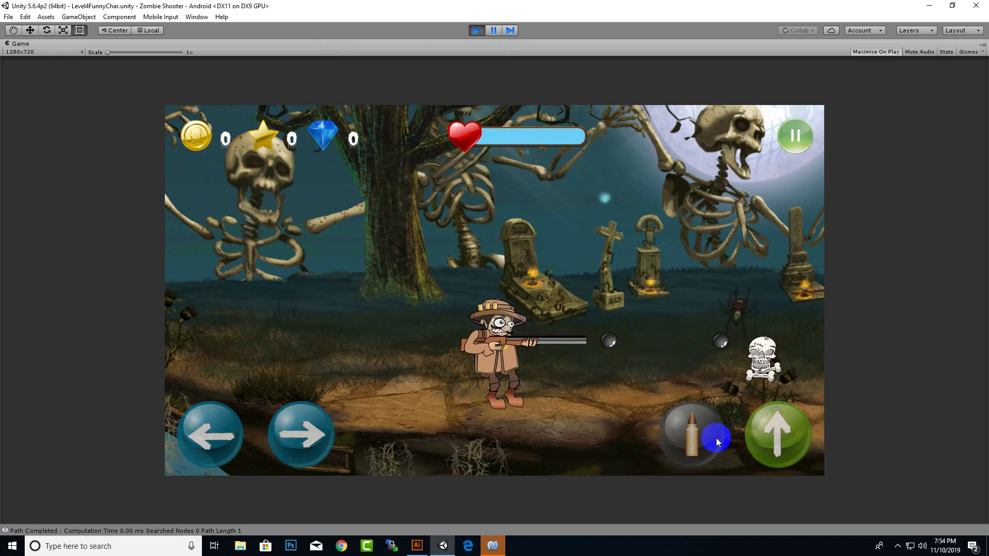
{"action": "left_click", "coordinate": [476, 30]}
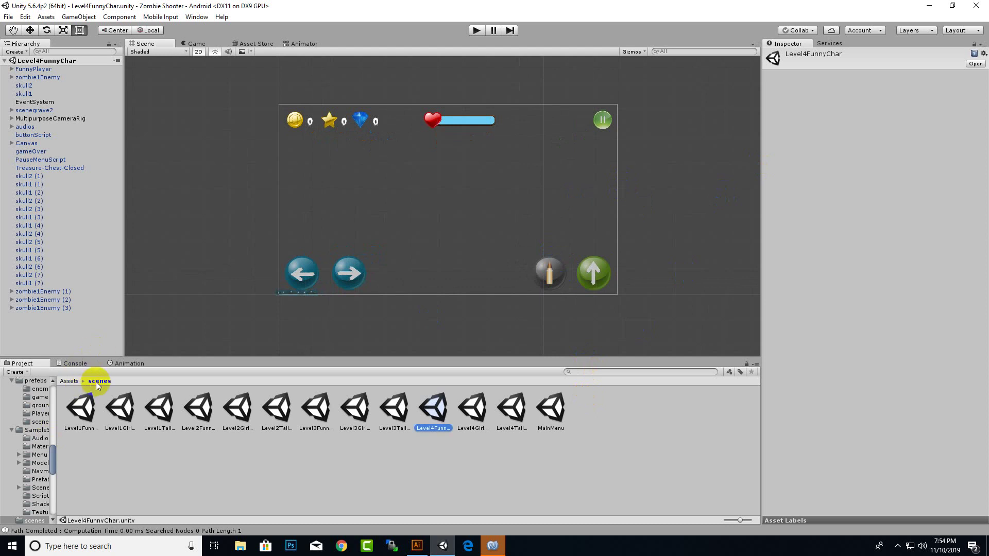
- Clear the selection and return the Project panel to the top-level Assets folders
{"action": "left_click", "coordinate": [636, 433]}
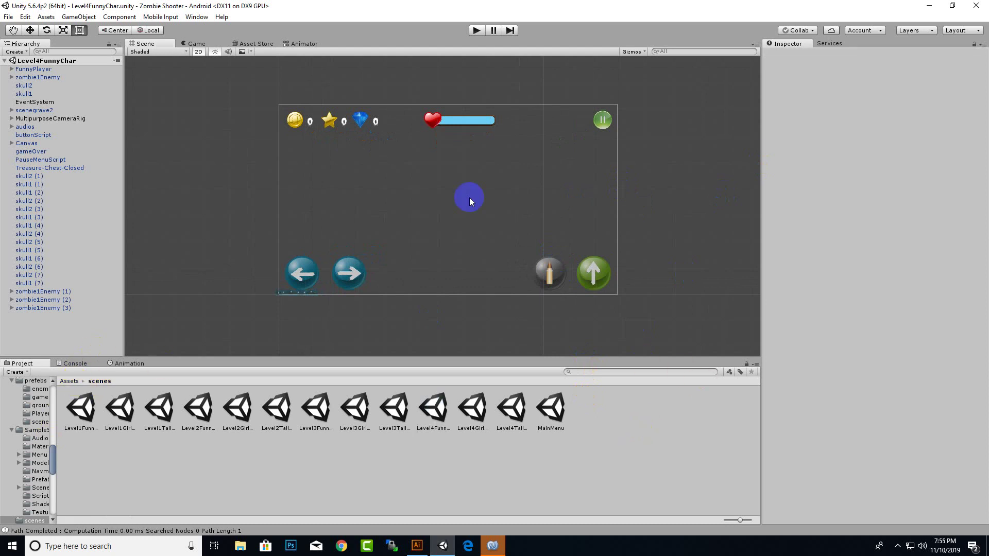
{"action": "left_click", "coordinate": [74, 382]}
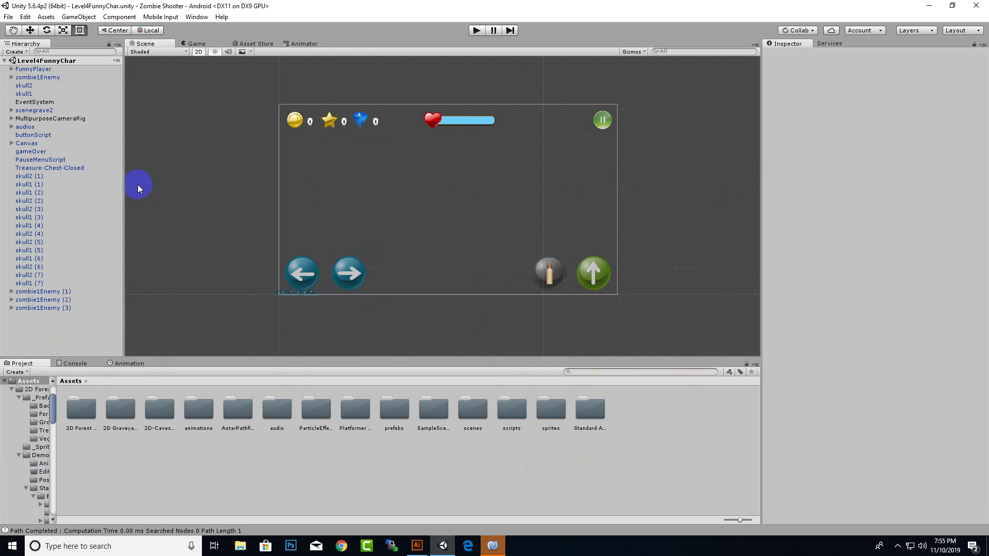
{"action": "scroll", "coordinate": [579, 262], "scroll_direction": "down", "scroll_amount": 2}
{"action": "scroll", "coordinate": [588, 295], "scroll_direction": "up", "scroll_amount": 1}
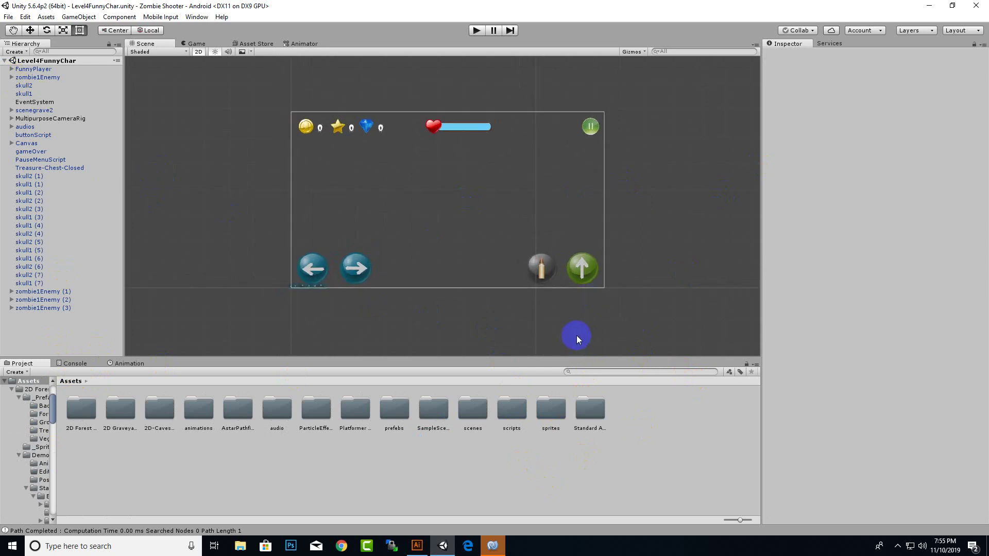
{"action": "scroll", "coordinate": [577, 336], "scroll_direction": "down", "scroll_amount": 1}
- Bring MonoDevelop forward, maximize the code editor and scroll to the top of the script
{"action": "left_click", "coordinate": [493, 546]}
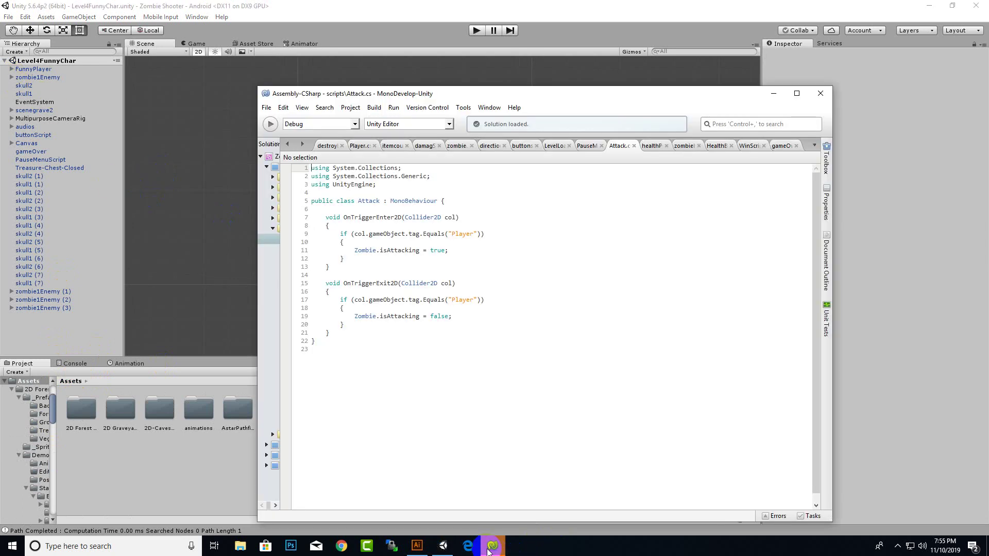
{"action": "double_click", "coordinate": [528, 95]}
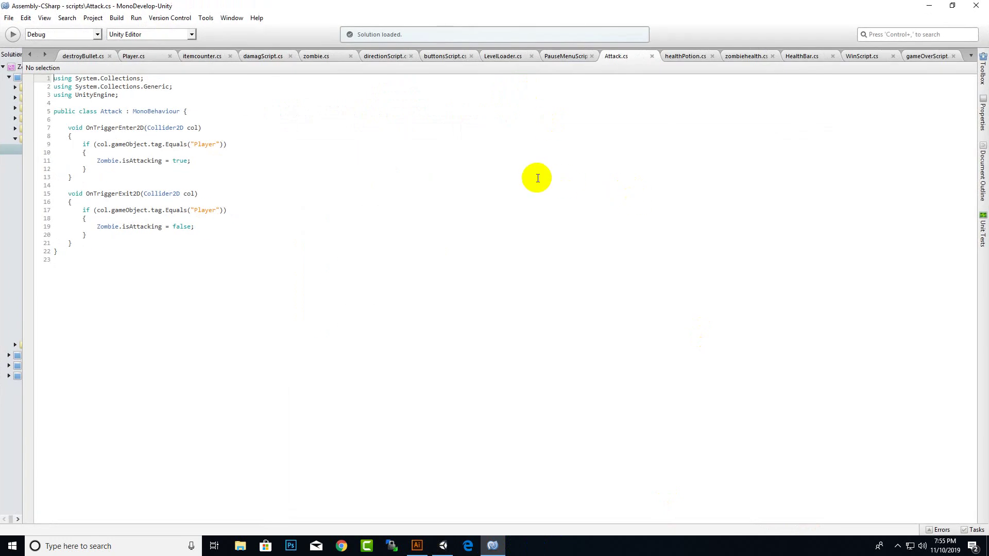
{"action": "scroll", "coordinate": [537, 178], "scroll_direction": "up", "scroll_amount": 1, "text": "ctrl"}
{"action": "scroll", "coordinate": [537, 178], "scroll_direction": "up", "scroll_amount": 1, "text": "ctrl"}
{"action": "scroll", "coordinate": [537, 179], "scroll_direction": "up", "scroll_amount": 1, "text": "ctrl"}
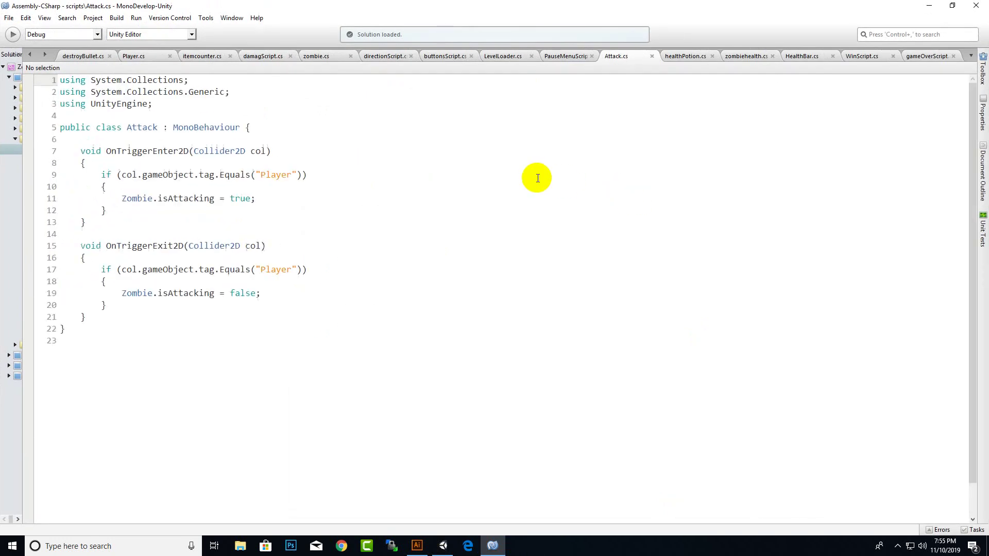
{"action": "scroll", "coordinate": [537, 178], "scroll_direction": "up", "scroll_amount": 1, "text": "ctrl"}
{"action": "scroll", "coordinate": [537, 178], "scroll_direction": "up", "scroll_amount": 1, "text": "ctrl"}
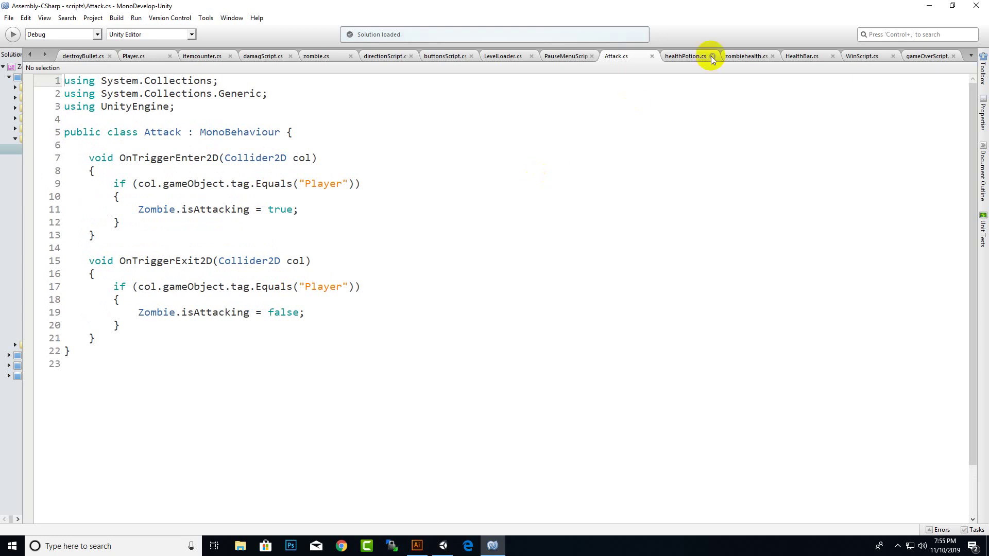
- Open gameOverScript.cs and highlight its public gameOverPopup and backgroundSound GameObject fields
{"action": "left_click", "coordinate": [925, 57]}
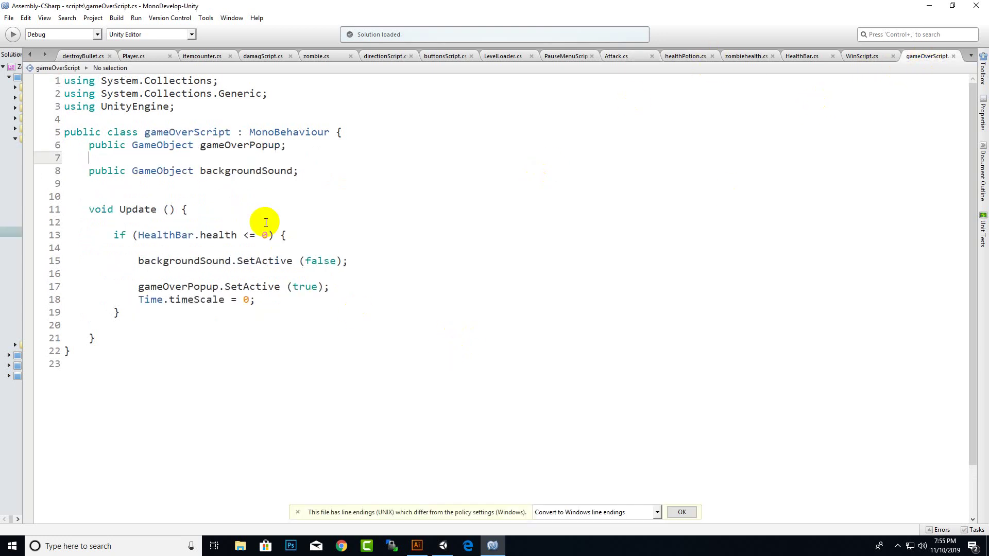
{"action": "double_click", "coordinate": [232, 145]}
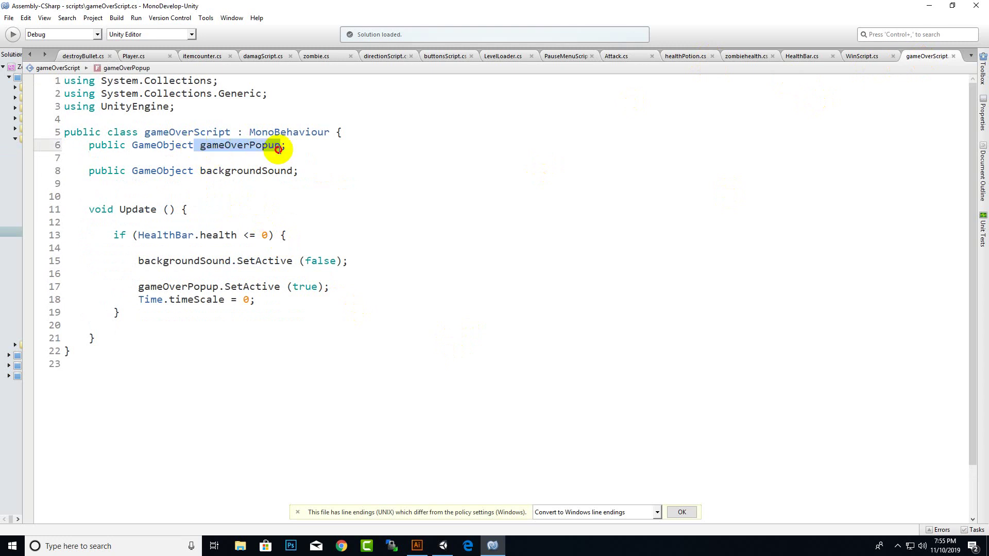
{"action": "left_click", "coordinate": [206, 170]}
{"action": "left_click_drag", "start_coordinate": [206, 170], "coordinate": [294, 170]}
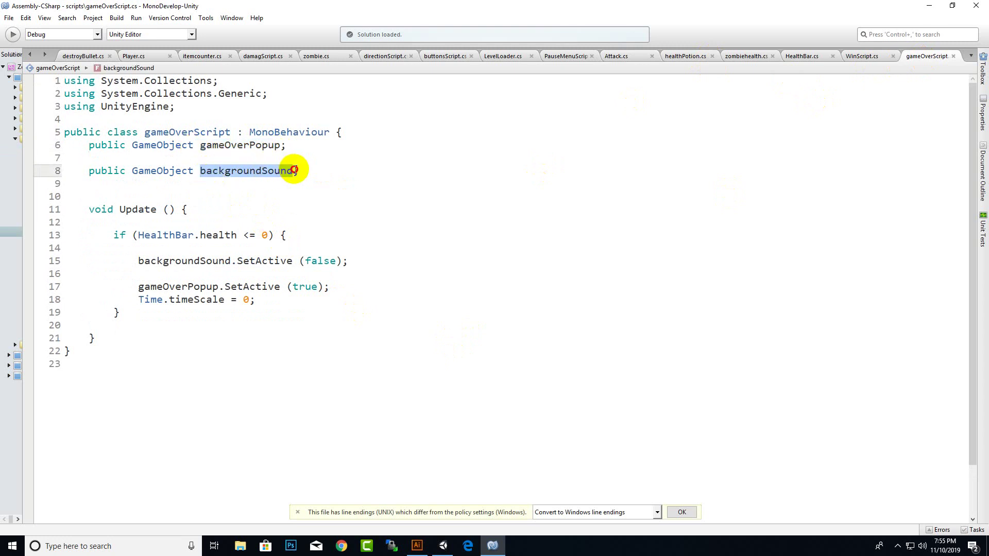
{"action": "left_click_drag", "start_coordinate": [87, 140], "coordinate": [323, 183]}
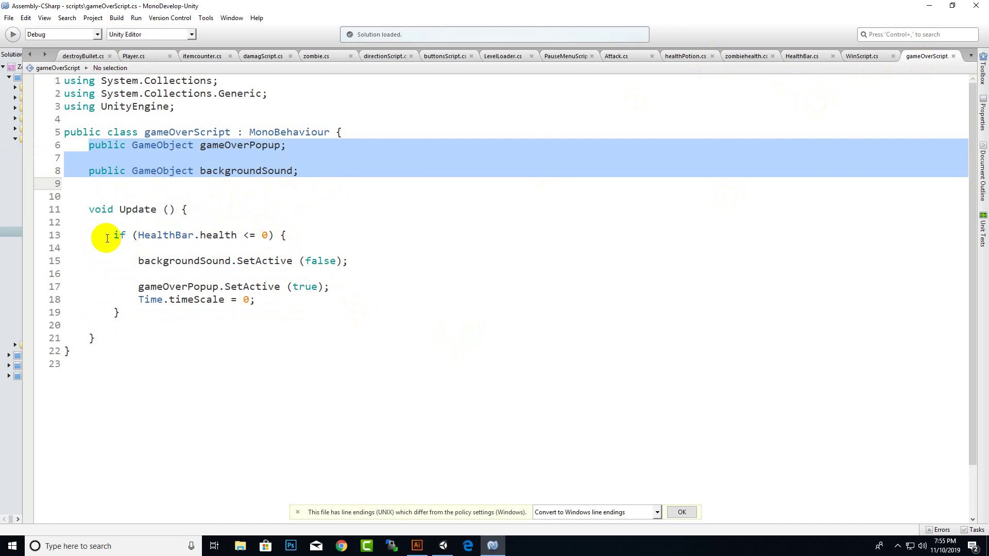
- Trace the HealthBar reference in the line 13 health check to HealthBar's health variable set in Start
{"action": "left_click", "coordinate": [108, 237]}
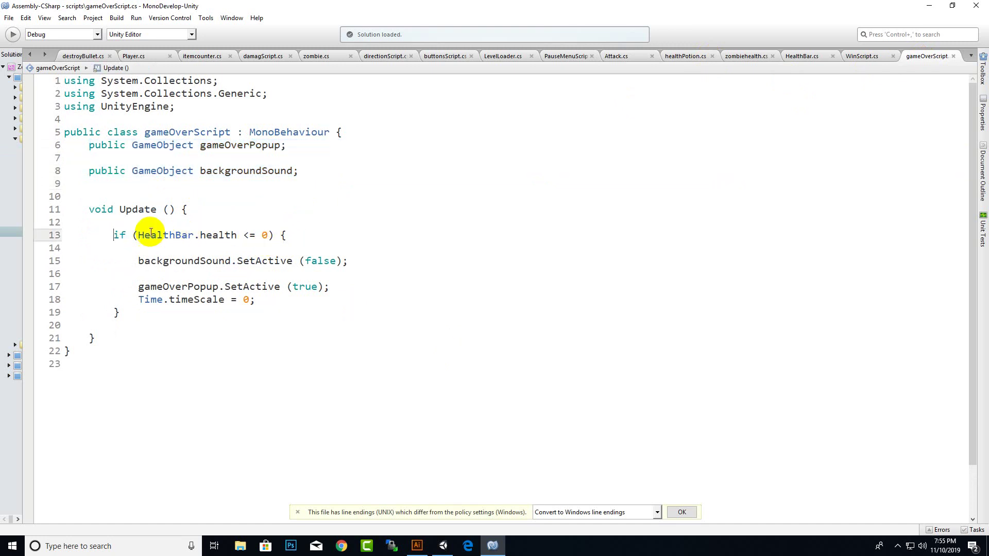
{"action": "left_click_drag", "start_coordinate": [138, 235], "coordinate": [179, 234]}
{"action": "left_click", "coordinate": [224, 235]}
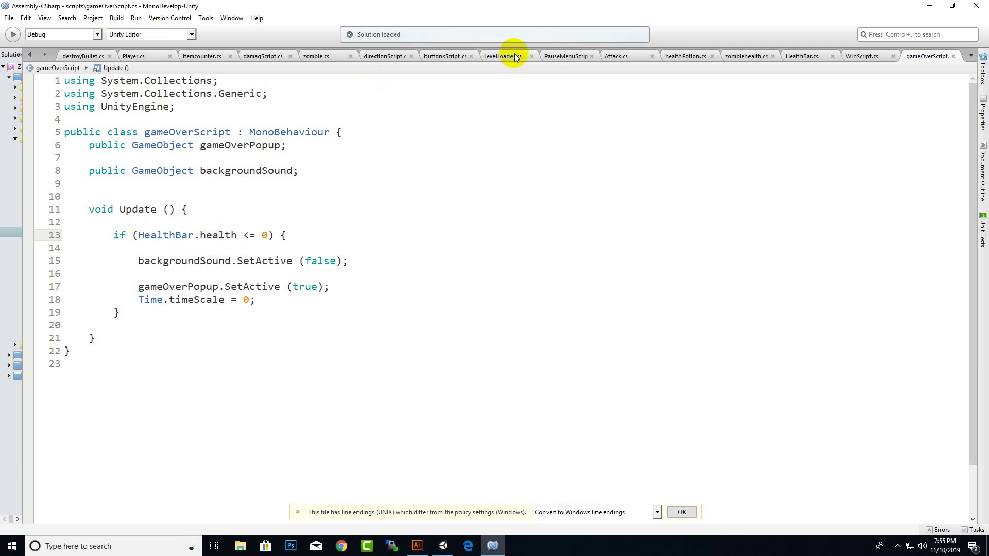
{"action": "left_click", "coordinate": [785, 60]}
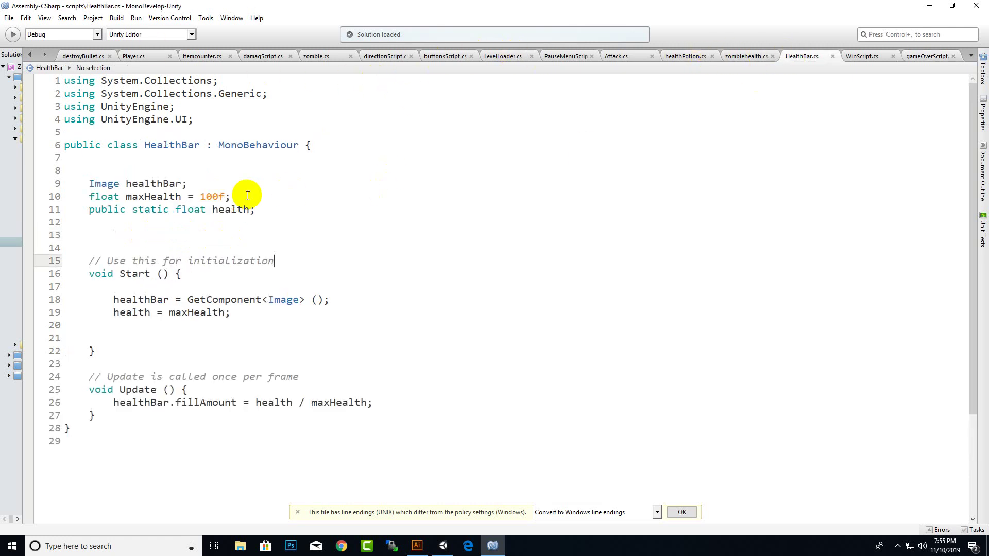
{"action": "double_click", "coordinate": [132, 312]}
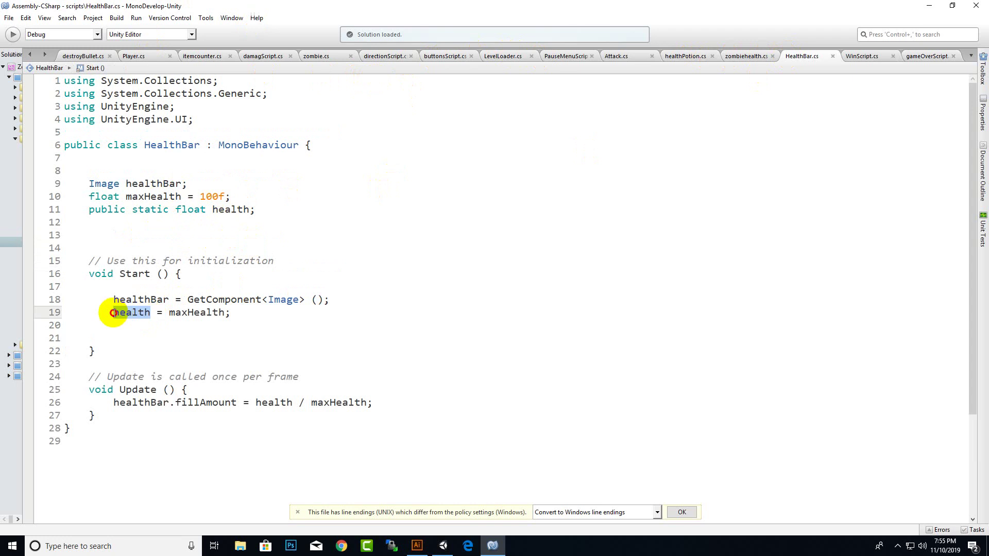
- In gameOverScript, point out the lines muting background sound, showing gameOverPopup and setting Time.timeScale to 0
{"action": "left_click", "coordinate": [930, 57]}
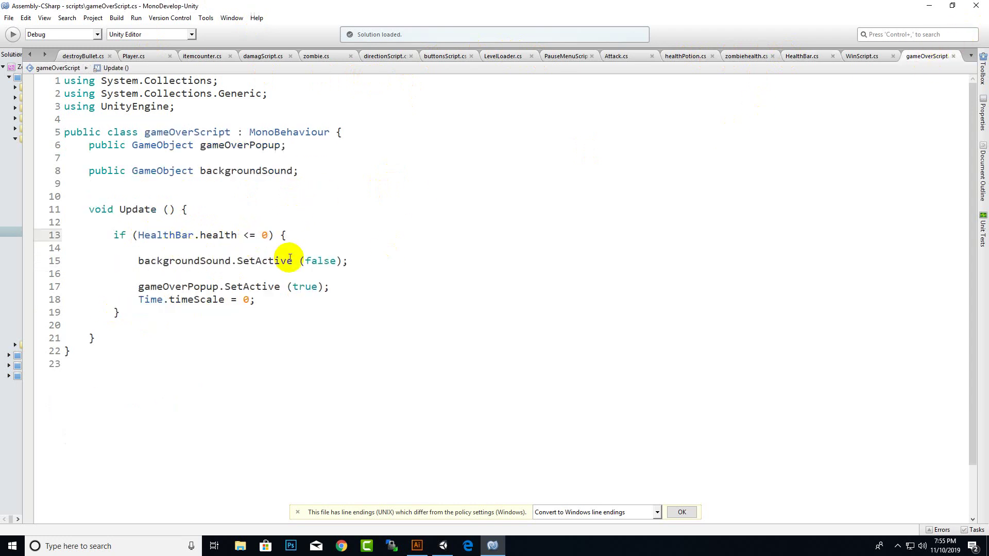
{"action": "mouse_move", "coordinate": [169, 261]}
{"action": "left_mouse_down"}
{"action": "mouse_move", "coordinate": [269, 268]}
{"action": "mouse_move", "coordinate": [356, 259]}
{"action": "left_mouse_up"}
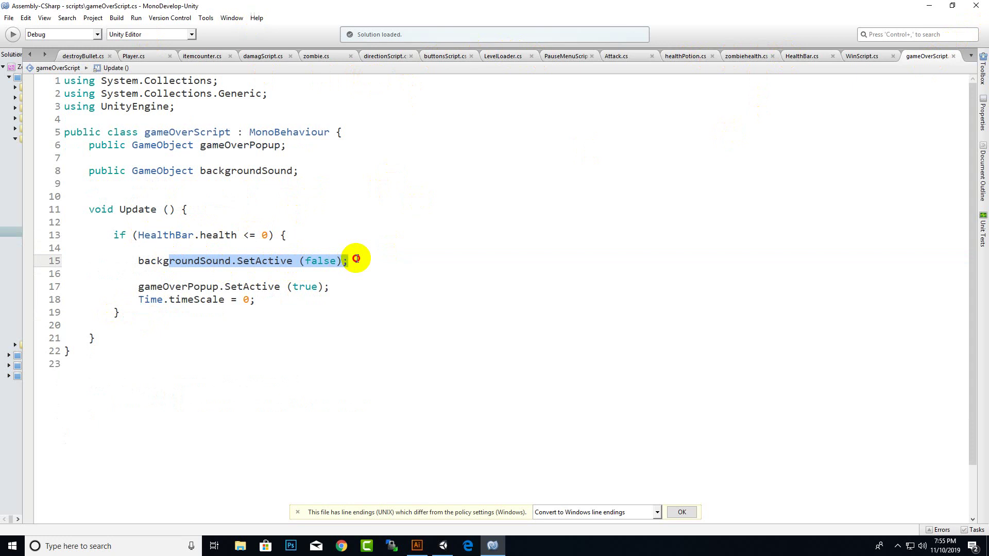
{"action": "left_click", "coordinate": [184, 289]}
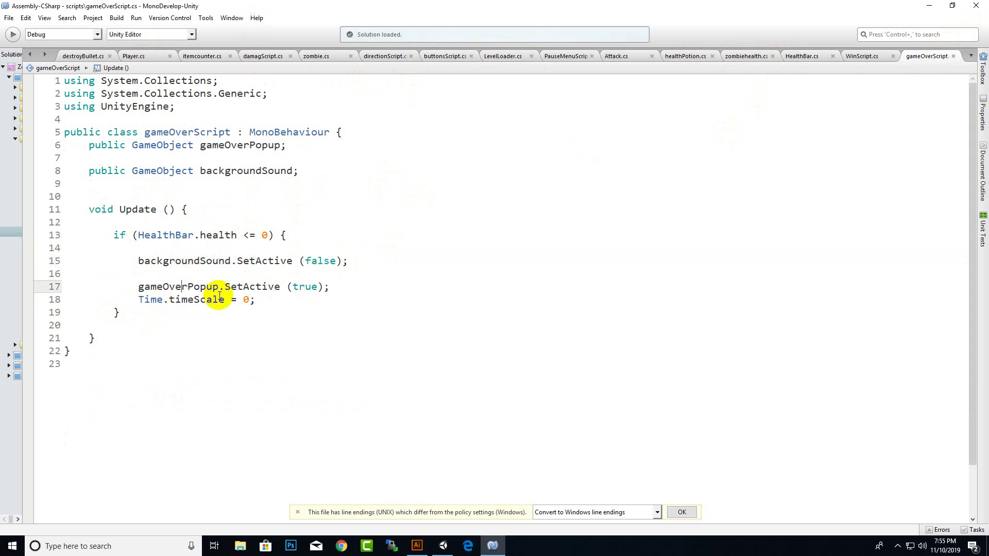
{"action": "left_click_drag", "start_coordinate": [327, 291], "coordinate": [142, 287]}
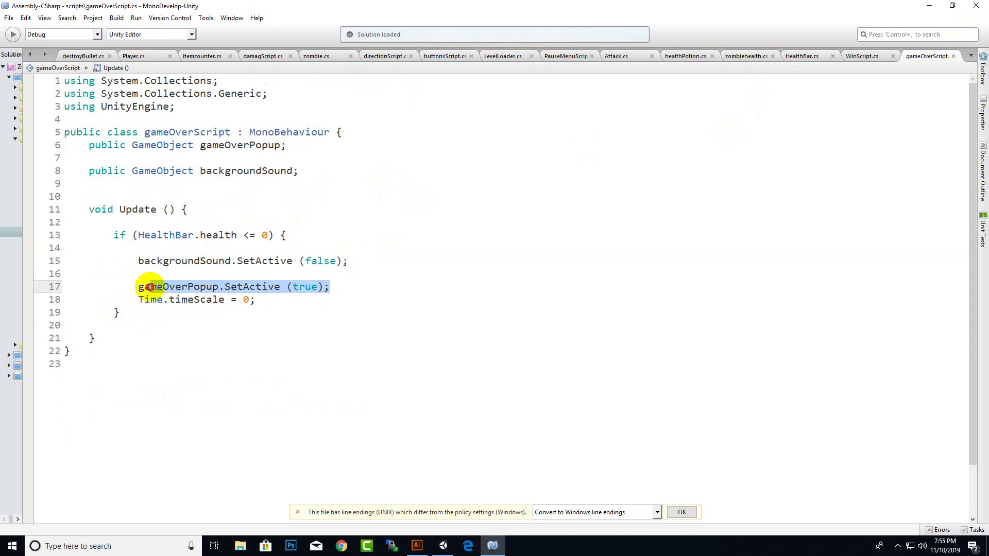
{"action": "left_click", "coordinate": [193, 287]}
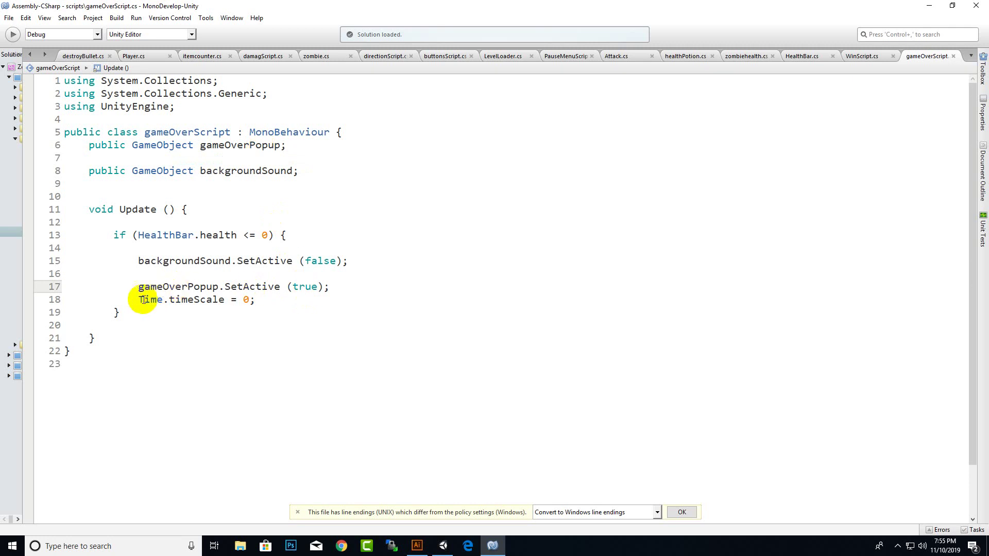
{"action": "left_click_drag", "start_coordinate": [139, 300], "coordinate": [271, 300]}
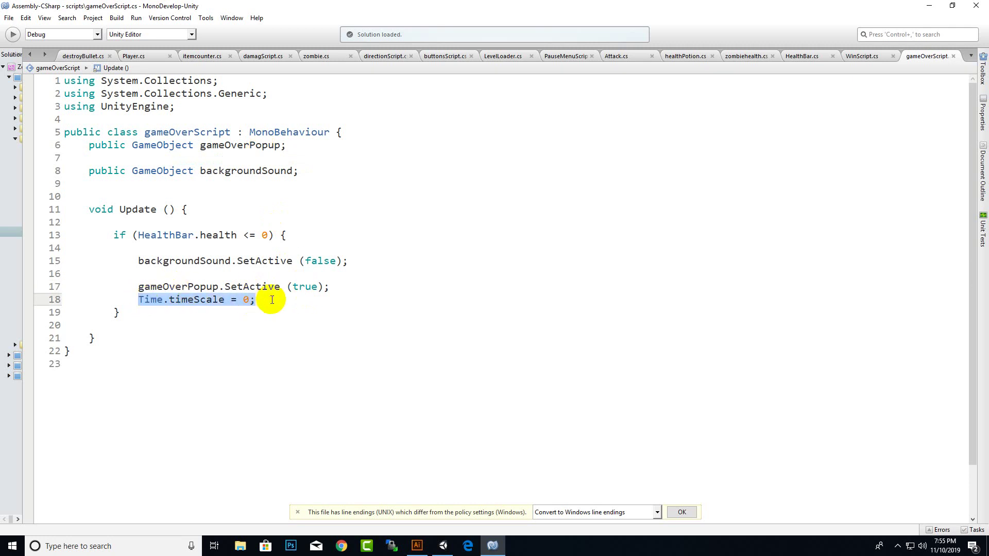
{"action": "left_click", "coordinate": [270, 301]}
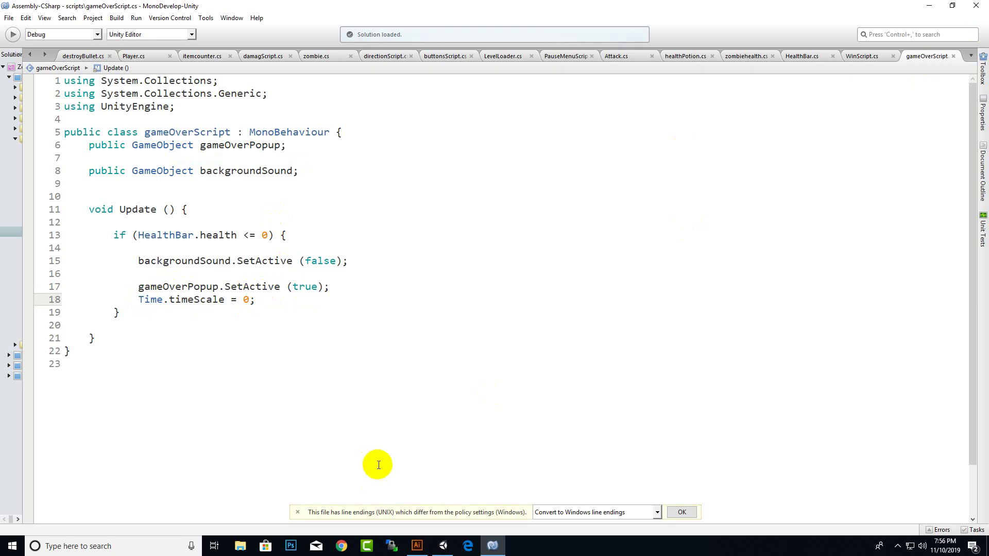
{"action": "left_click", "coordinate": [443, 546]}
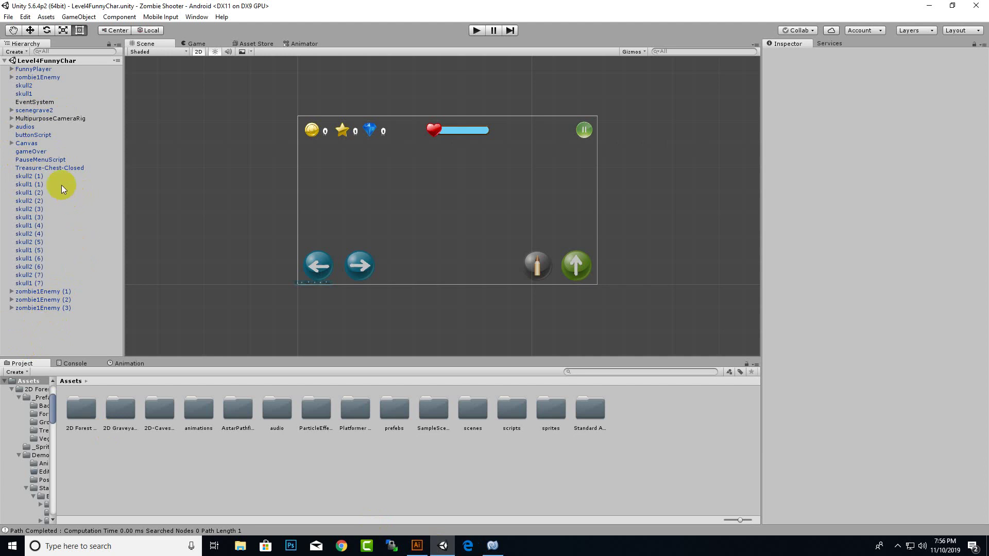
{"action": "left_click", "coordinate": [29, 152]}
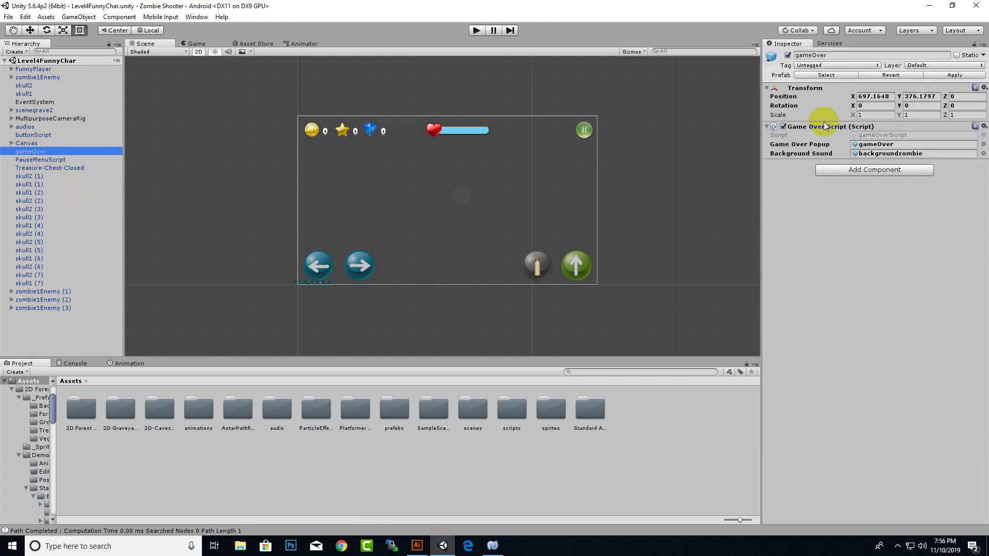
{"action": "left_click", "coordinate": [718, 168]}
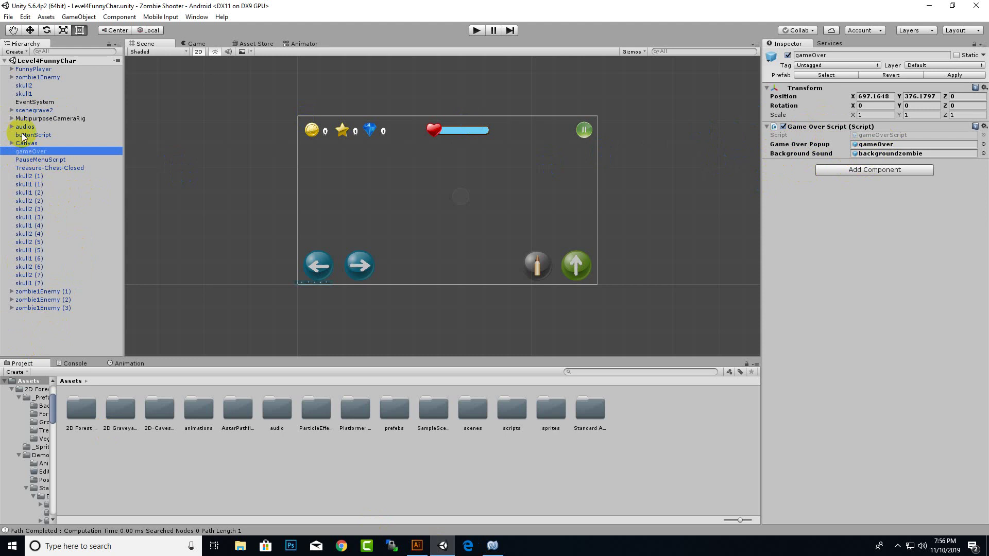
{"action": "left_click", "coordinate": [41, 160]}
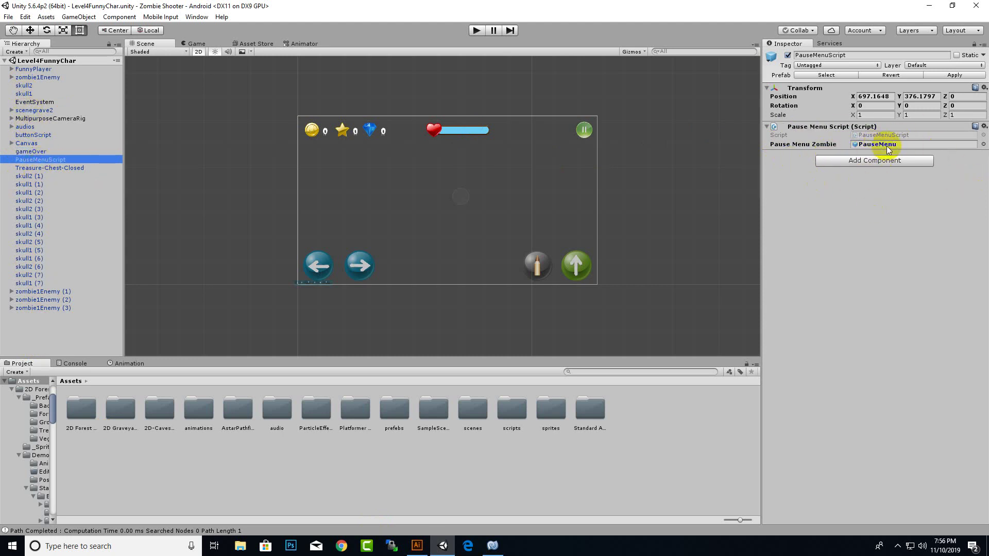
{"action": "left_click", "coordinate": [493, 546]}
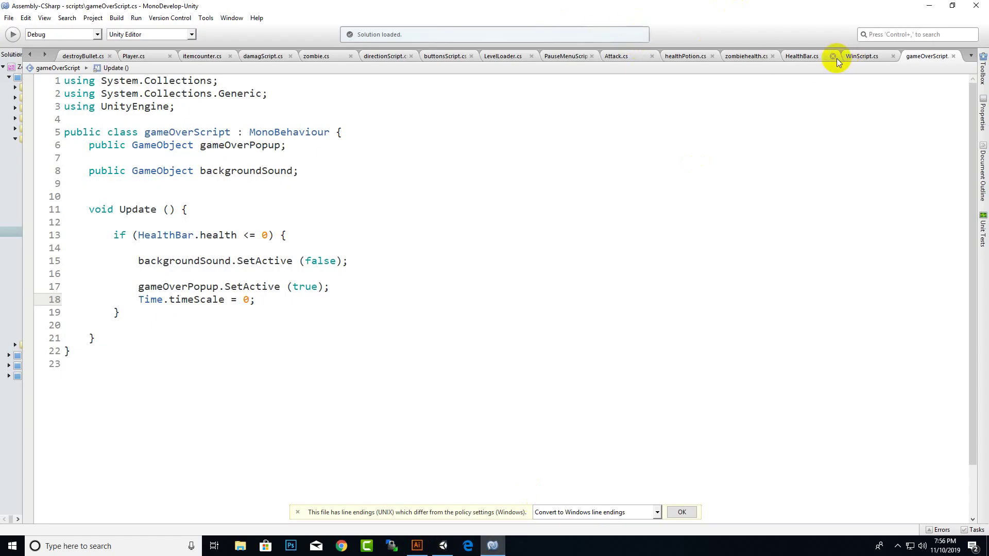
- Open the pause menu script and show PauseButtonClick displaying PauseMenuZombie and freezing game time
{"action": "left_click", "coordinate": [144, 60]}
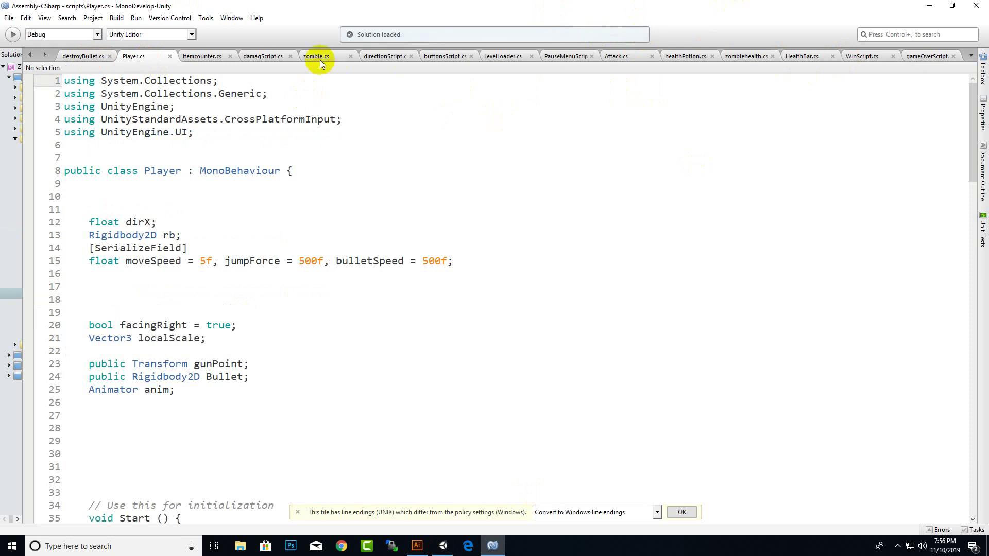
{"action": "left_click", "coordinate": [566, 56]}
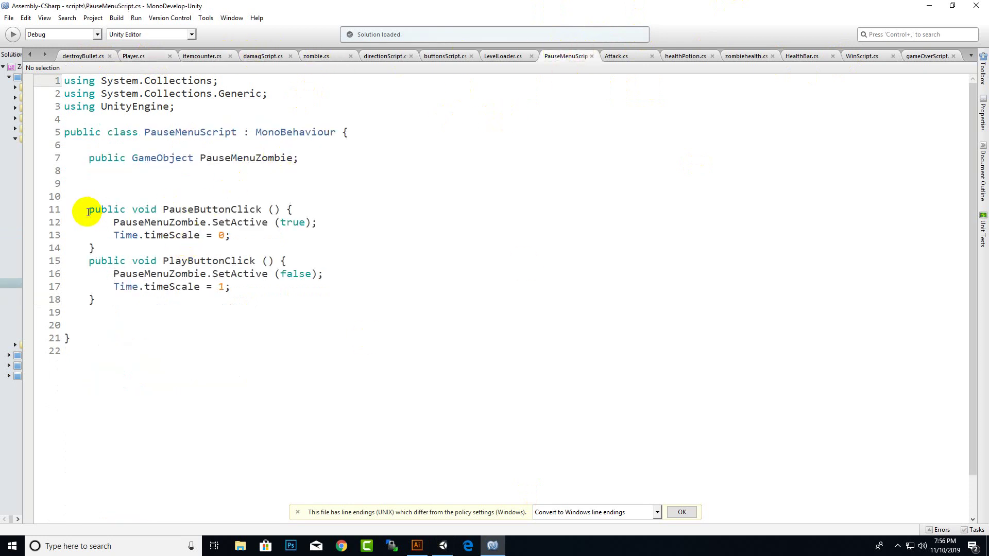
{"action": "left_click_drag", "start_coordinate": [89, 210], "coordinate": [297, 207]}
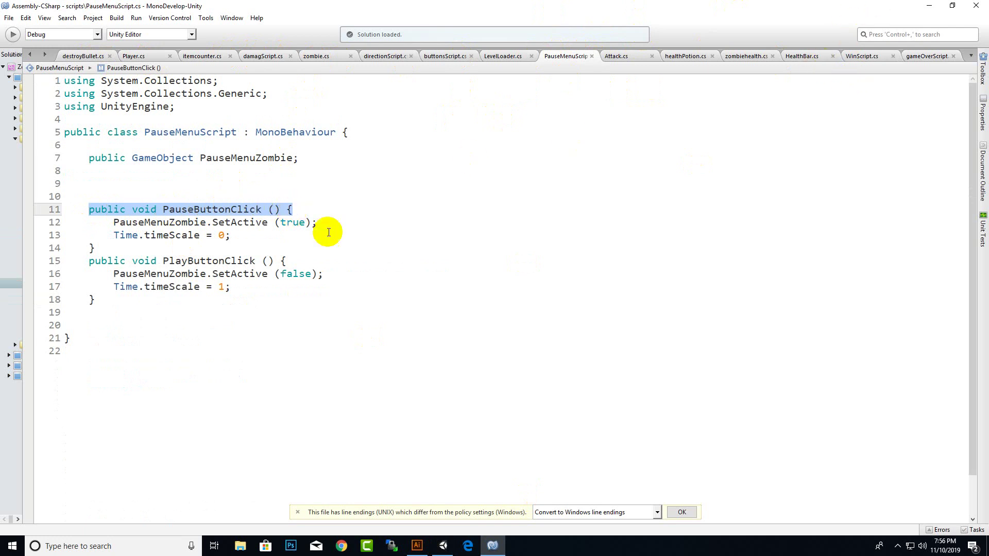
{"action": "left_click", "coordinate": [166, 227]}
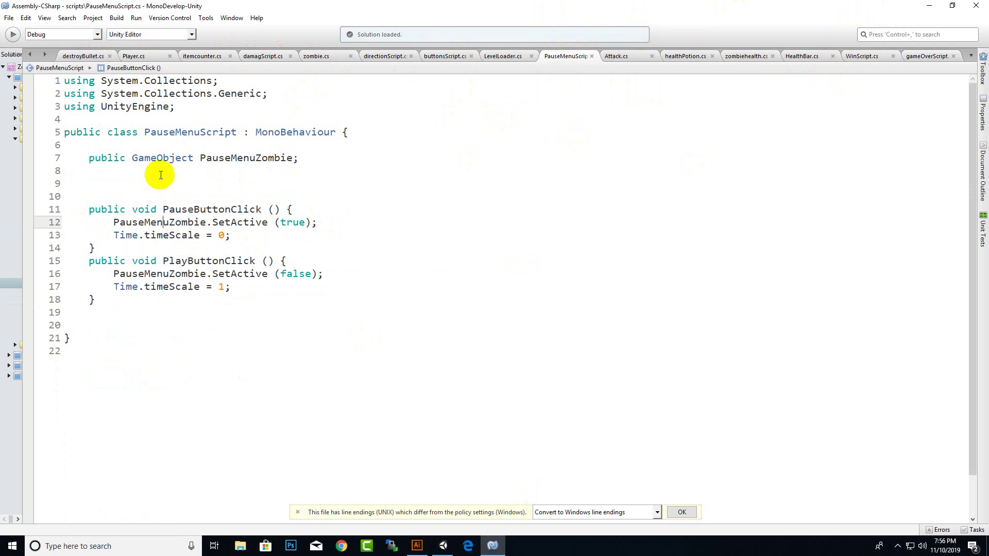
{"action": "left_click_drag", "start_coordinate": [175, 158], "coordinate": [298, 157]}
{"action": "left_click_drag", "start_coordinate": [219, 222], "coordinate": [316, 222]}
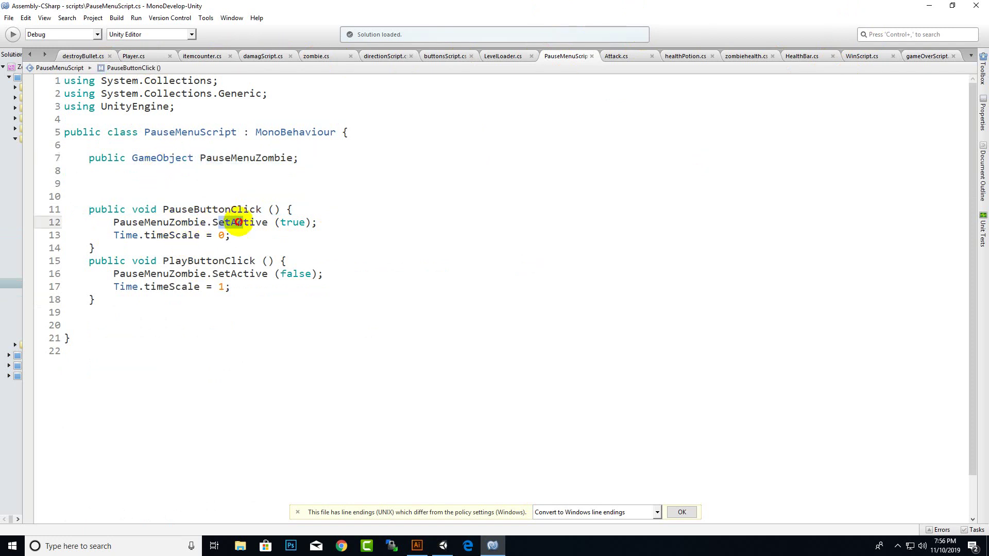
{"action": "left_click_drag", "start_coordinate": [114, 235], "coordinate": [256, 236]}
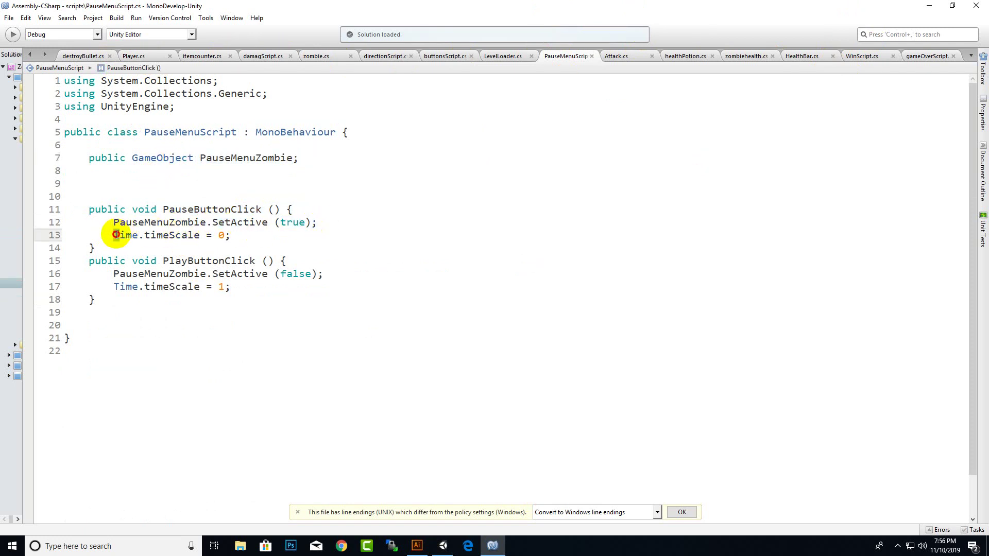
{"action": "left_click", "coordinate": [256, 236]}
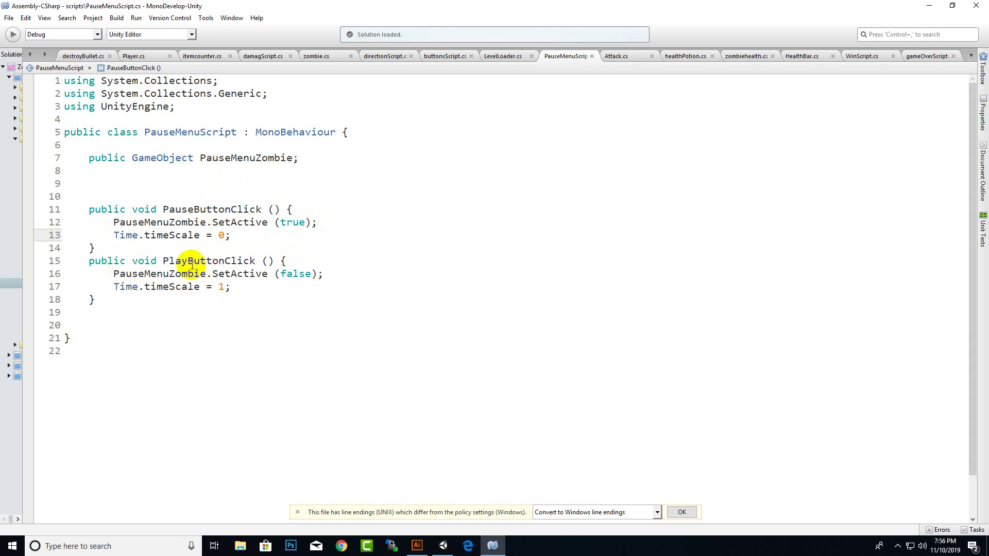
- Walk through PlayButtonClick, which hides the pause menu and resumes game time
{"action": "left_click_drag", "start_coordinate": [158, 260], "coordinate": [266, 259]}
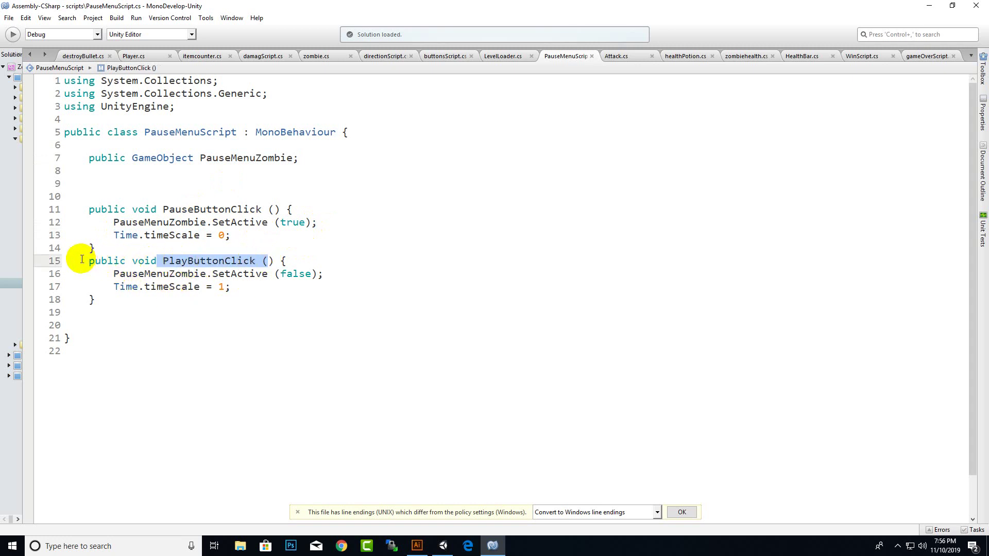
{"action": "mouse_move", "coordinate": [88, 261]}
{"action": "left_mouse_down"}
{"action": "mouse_move", "coordinate": [287, 261]}
{"action": "mouse_move", "coordinate": [113, 274]}
{"action": "left_mouse_up"}
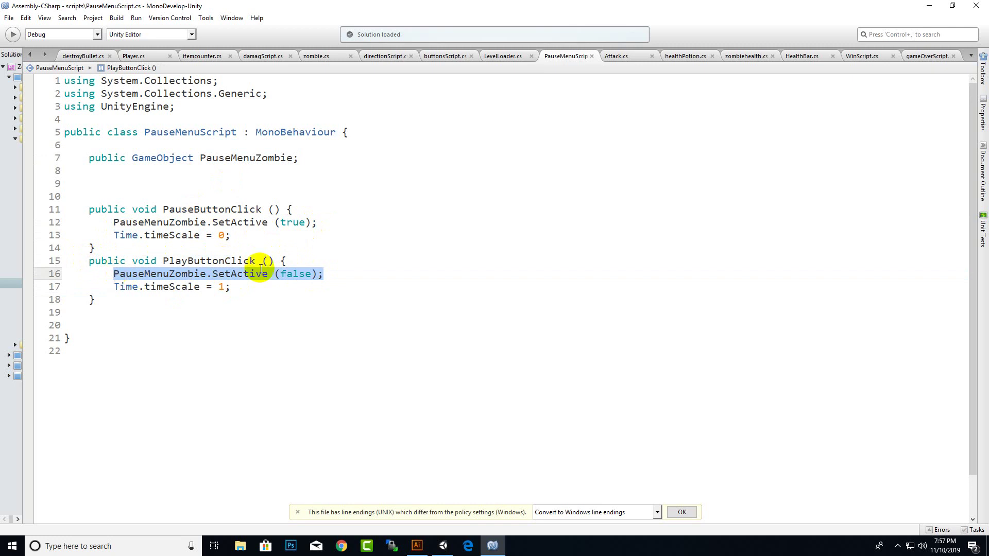
{"action": "left_click", "coordinate": [287, 274]}
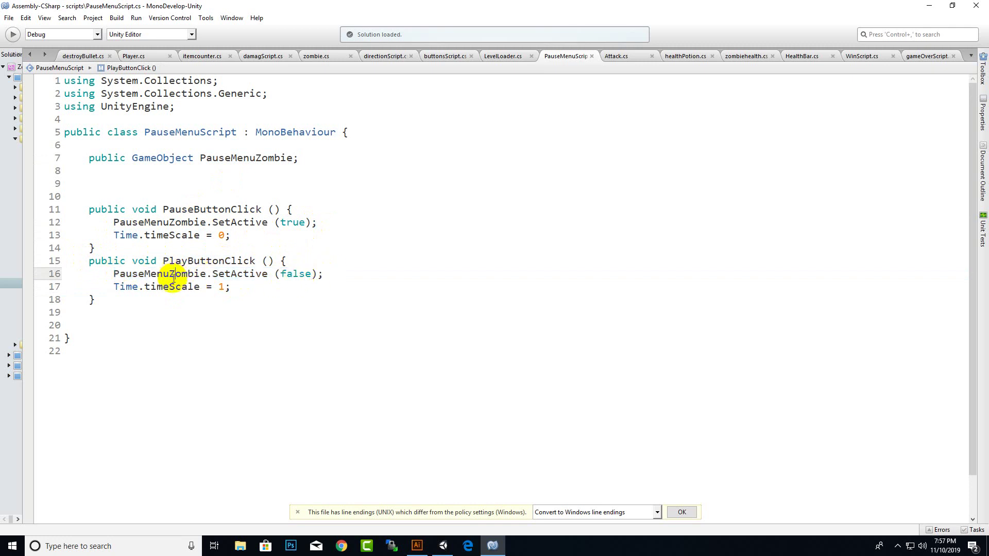
{"action": "left_click_drag", "start_coordinate": [112, 286], "coordinate": [261, 288]}
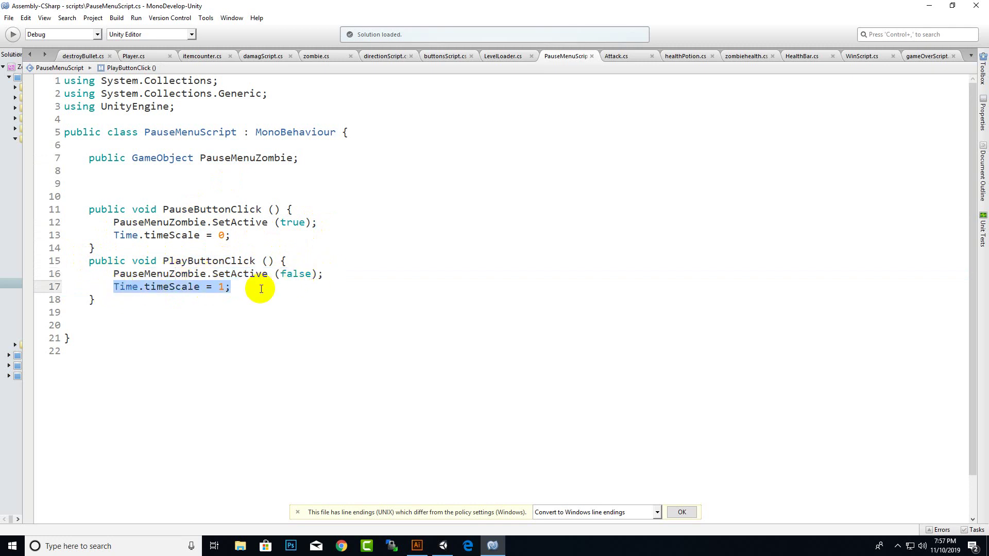
{"action": "left_click", "coordinate": [406, 265]}
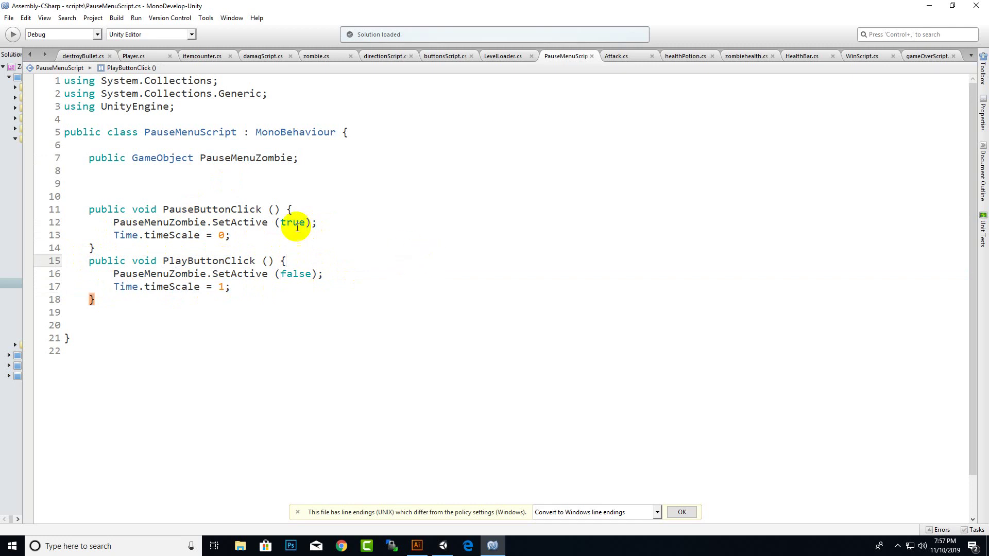
- Open WinScript.cs and highlight its winpopUp, WinAudio and backgroundsound fields
{"action": "left_click", "coordinate": [882, 58]}
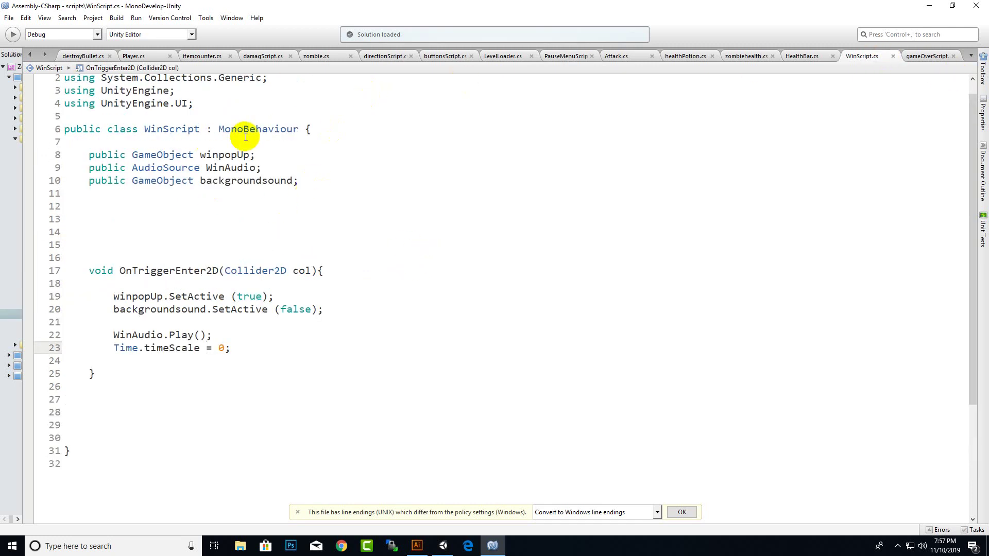
{"action": "left_click", "coordinate": [267, 154]}
{"action": "left_click_drag", "start_coordinate": [266, 154], "coordinate": [31, 141]}
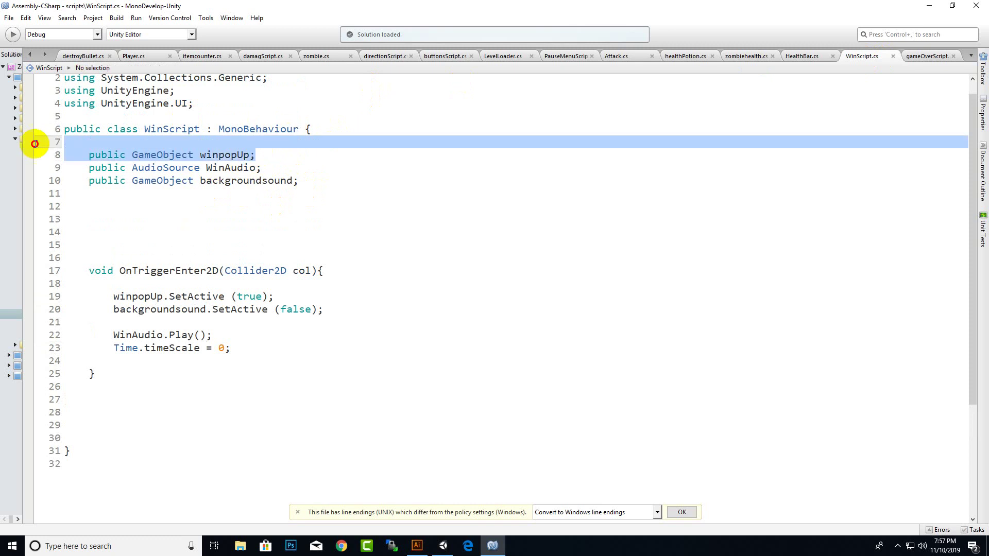
{"action": "left_click_drag", "start_coordinate": [273, 167], "coordinate": [90, 168]}
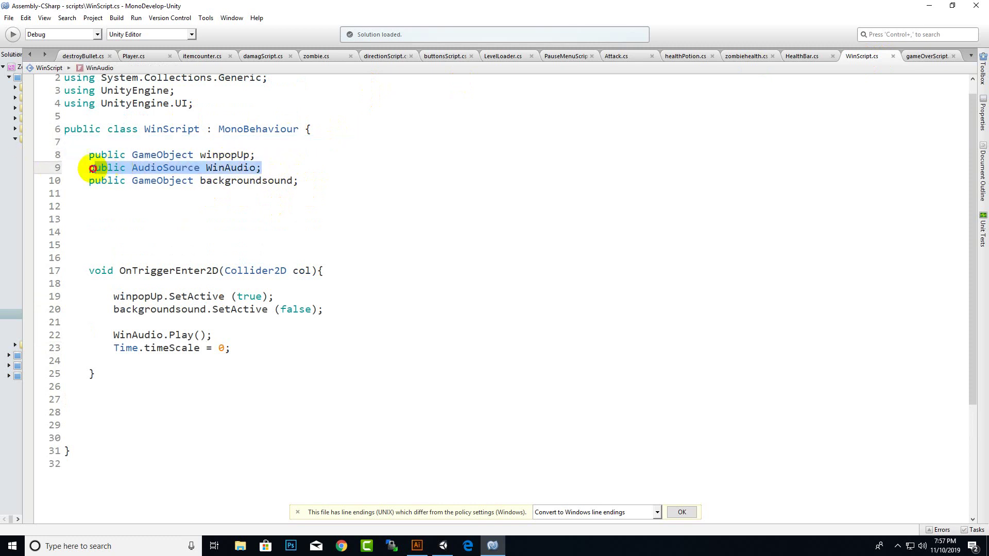
{"action": "left_click_drag", "start_coordinate": [298, 181], "coordinate": [18, 181]}
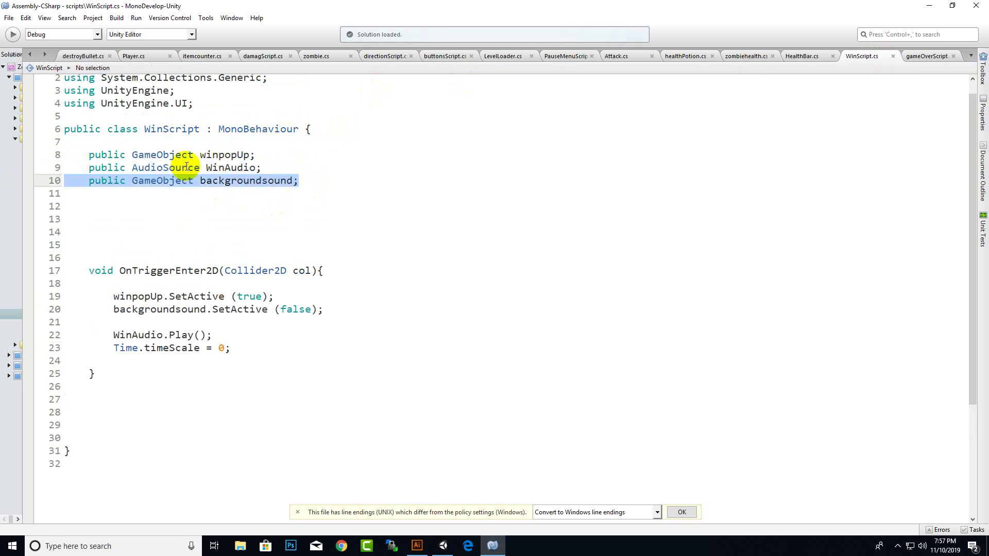
{"action": "left_click_drag", "start_coordinate": [254, 155], "coordinate": [83, 154]}
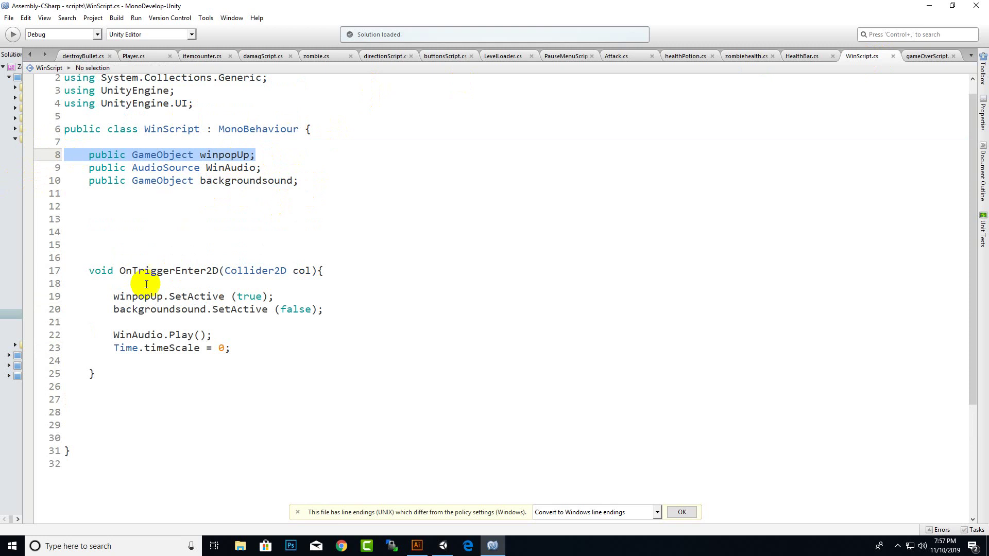
- Highlight WinScript's OnTriggerEnter2D declaration, then bring the Unity editor back to front
{"action": "scroll", "coordinate": [145, 283], "scroll_direction": "down", "scroll_amount": 3}
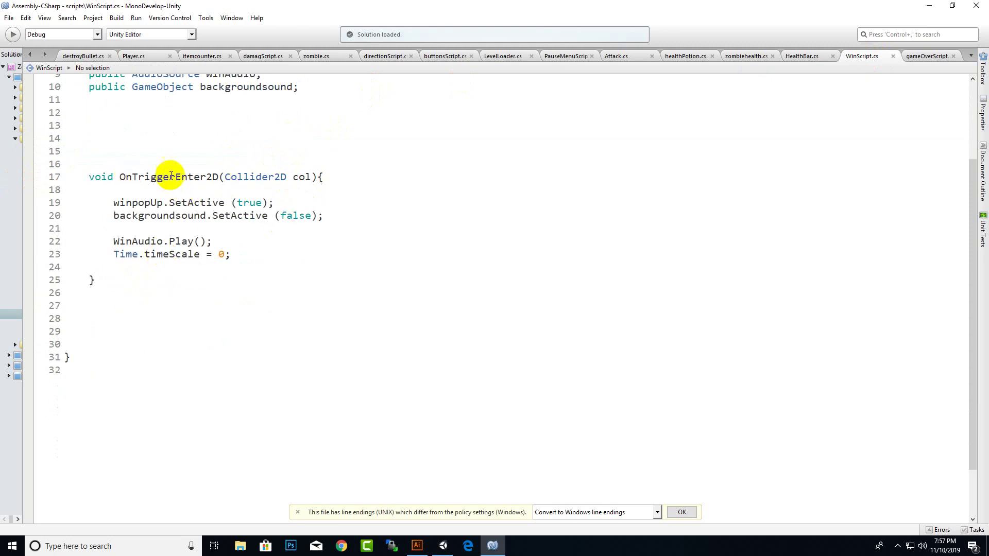
{"action": "left_click_drag", "start_coordinate": [90, 177], "coordinate": [341, 174]}
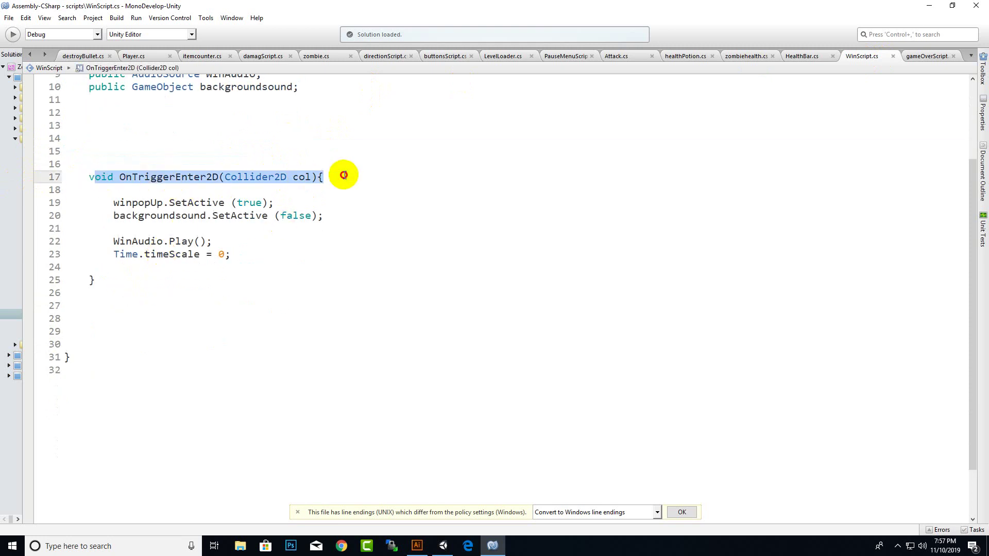
{"action": "left_click", "coordinate": [443, 546]}
- Select FunnyPlayer in the Hierarchy and look over its components
{"action": "scroll", "coordinate": [419, 293], "scroll_direction": "up", "scroll_amount": 3}
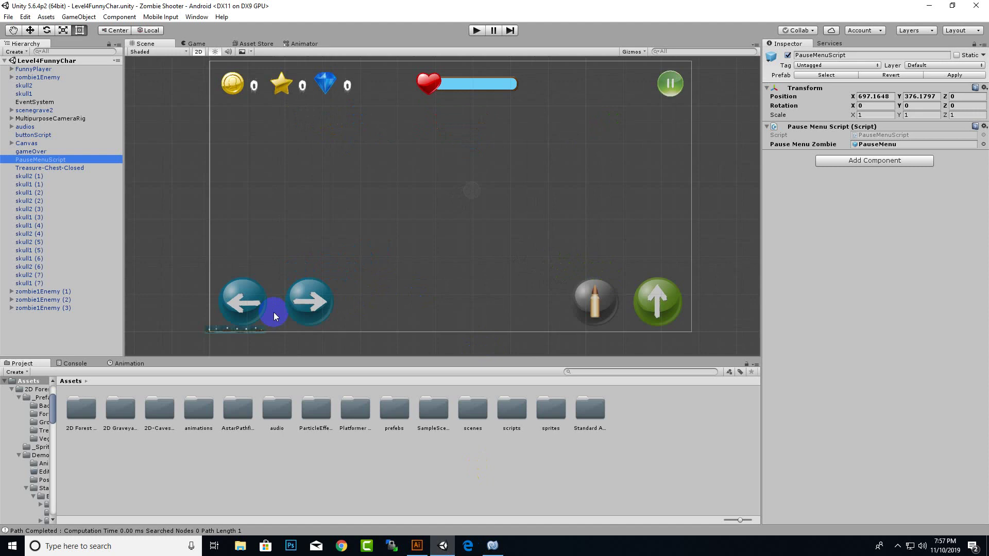
{"action": "left_click", "coordinate": [32, 69]}
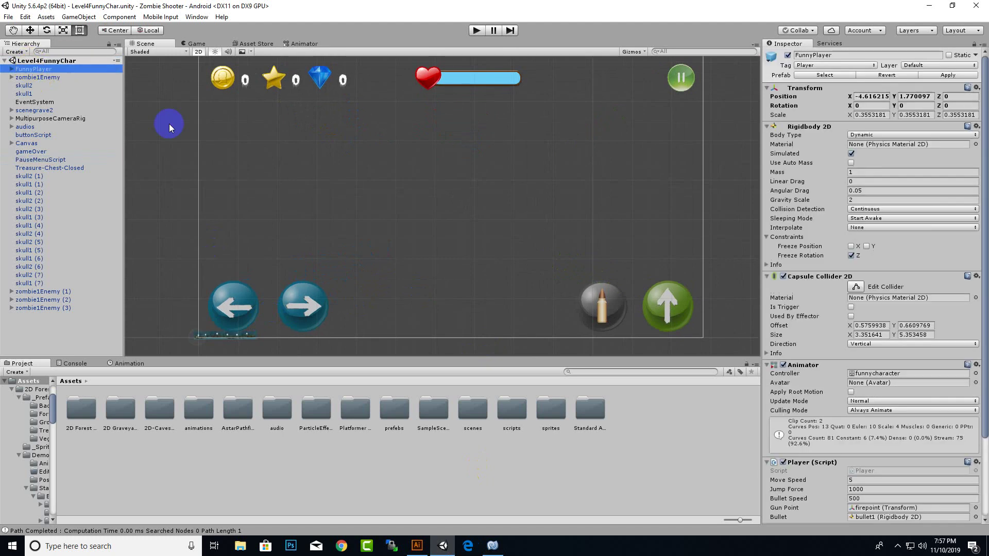
{"action": "scroll", "coordinate": [525, 293], "scroll_direction": "down", "scroll_amount": 2}
{"action": "scroll", "coordinate": [511, 335], "scroll_direction": "up", "scroll_amount": 2}
{"action": "scroll", "coordinate": [496, 320], "scroll_direction": "up", "scroll_amount": 5}
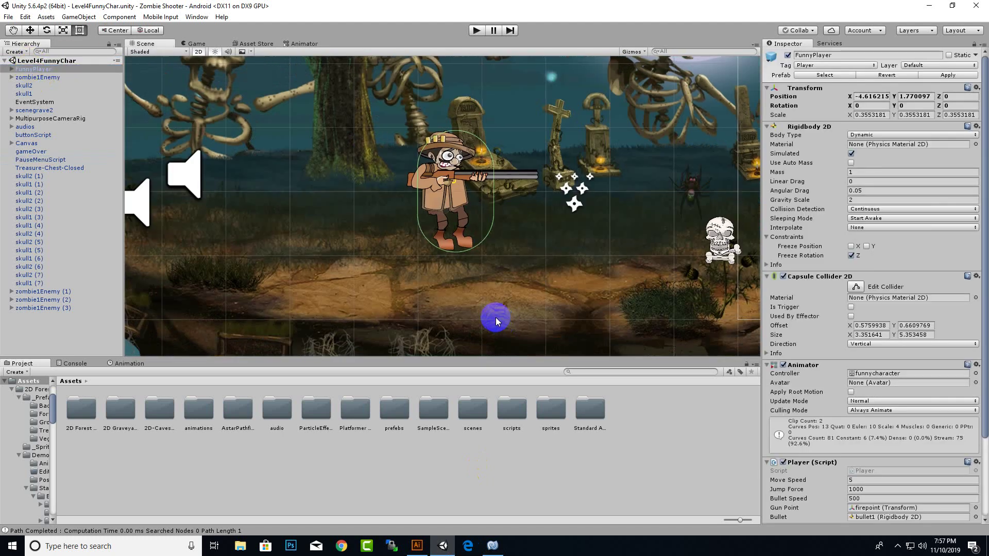
{"action": "scroll", "coordinate": [735, 229], "scroll_direction": "down", "scroll_amount": 2}
{"action": "scroll", "coordinate": [676, 240], "scroll_direction": "up", "scroll_amount": 1}
{"action": "scroll", "coordinate": [677, 241], "scroll_direction": "down", "scroll_amount": 3}
{"action": "scroll", "coordinate": [499, 237], "scroll_direction": "down", "scroll_amount": 3}
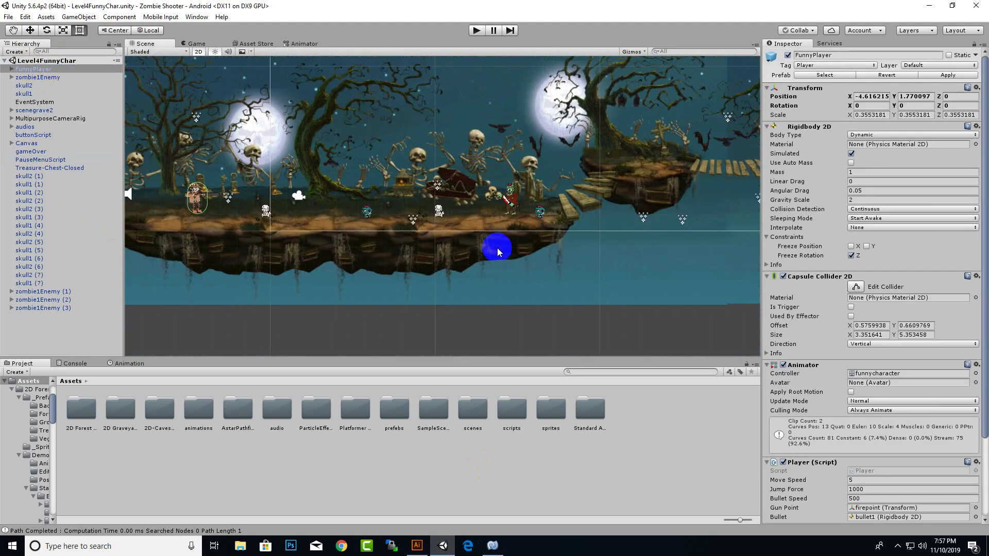
{"action": "scroll", "coordinate": [499, 245], "scroll_direction": "down", "scroll_amount": 3}
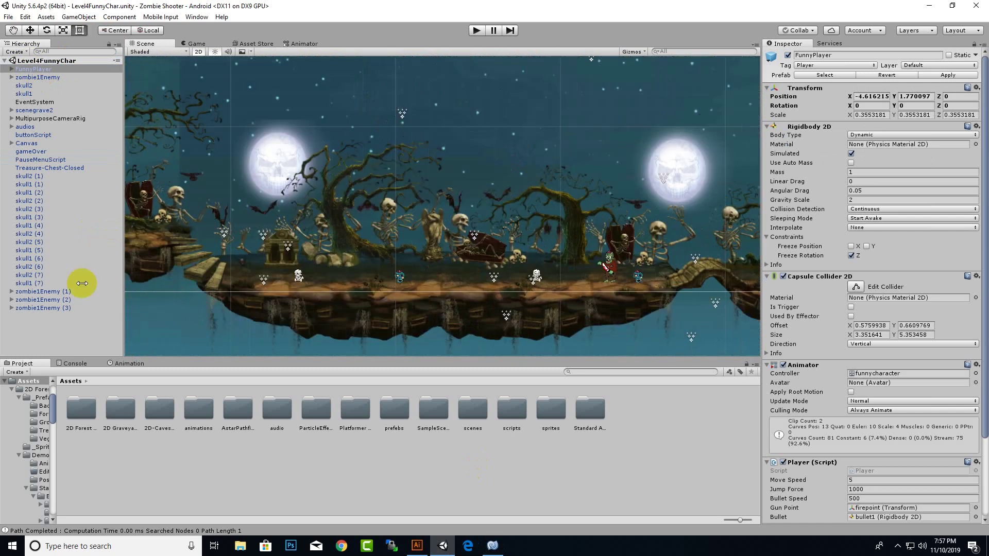
- Pan to the level's far end, point out the treasure chest win trigger, then return to MonoDevelop
{"action": "left_click_drag", "start_coordinate": [603, 279], "coordinate": [560, 210]}
{"action": "scroll", "coordinate": [320, 276], "scroll_direction": "up", "scroll_amount": 3}
{"action": "scroll", "coordinate": [386, 231], "scroll_direction": "up", "scroll_amount": 2}
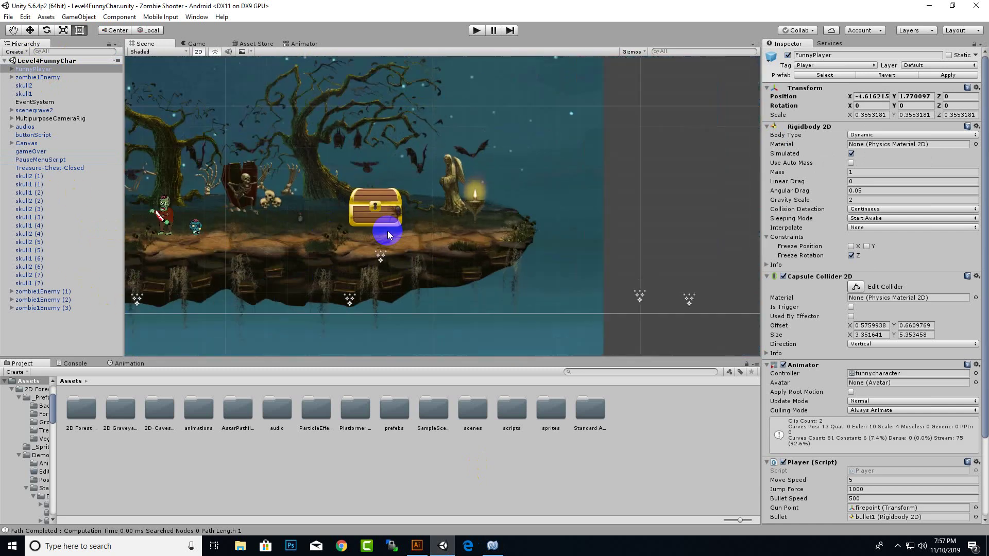
{"action": "scroll", "coordinate": [360, 216], "scroll_direction": "up", "scroll_amount": 2}
{"action": "left_click", "coordinate": [348, 218]}
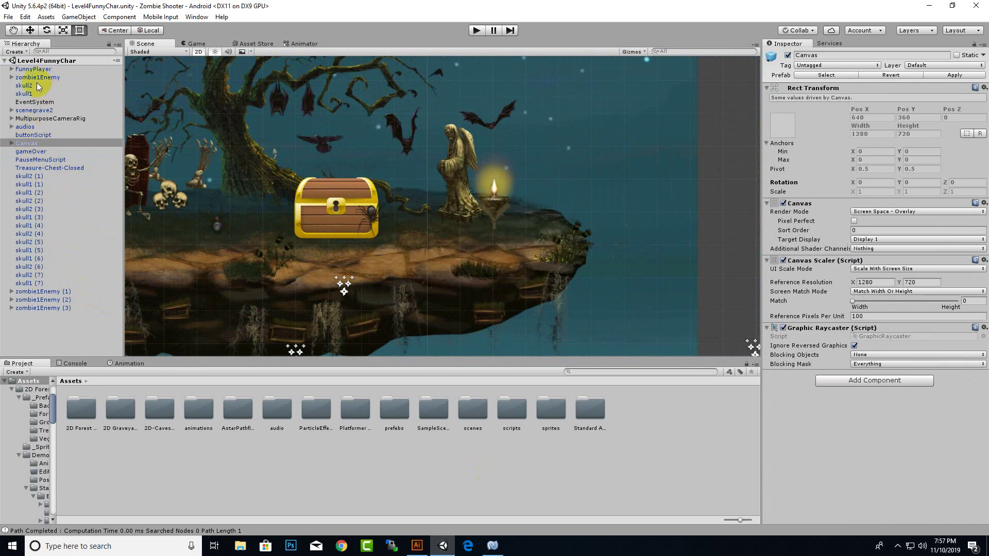
{"action": "left_click", "coordinate": [348, 209]}
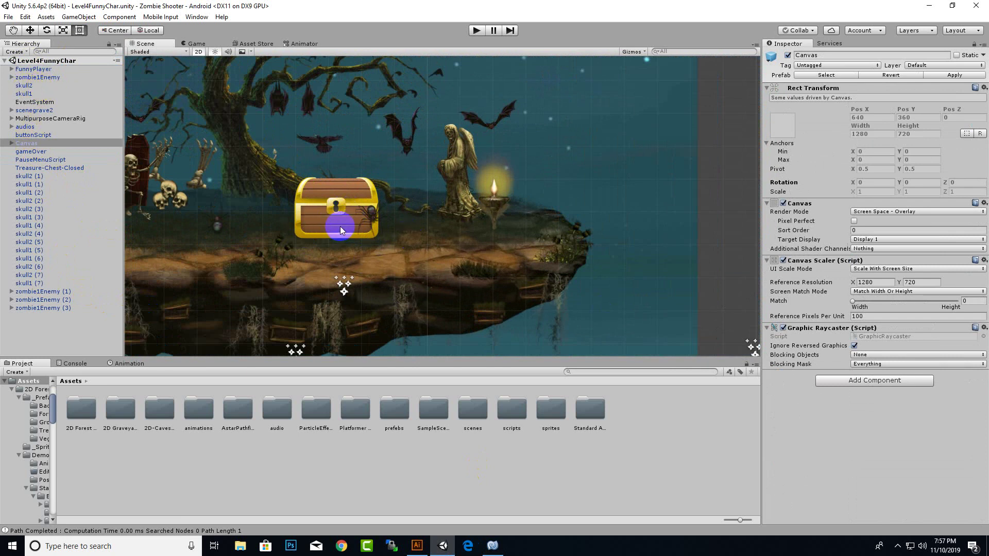
{"action": "left_click", "coordinate": [494, 550]}
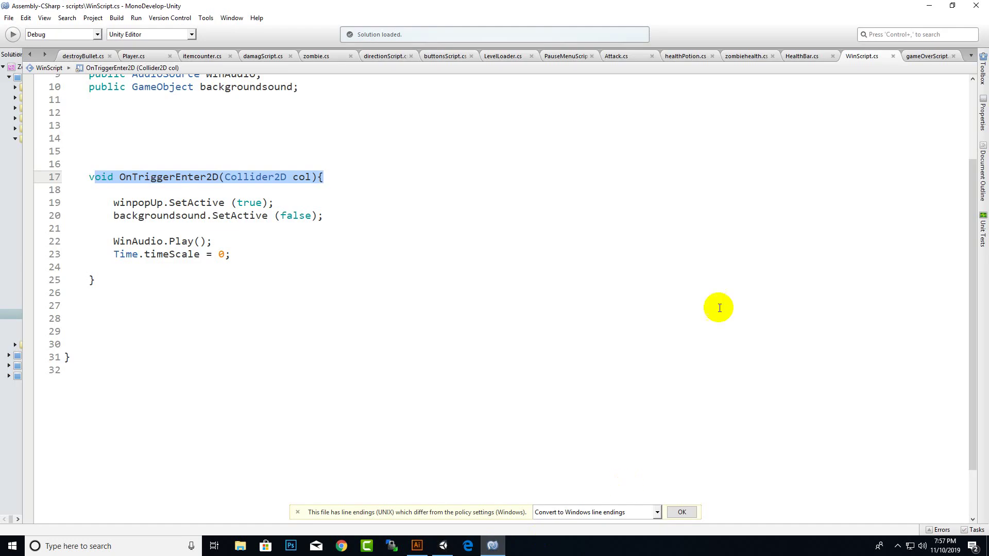
{"action": "left_click", "coordinate": [188, 176]}
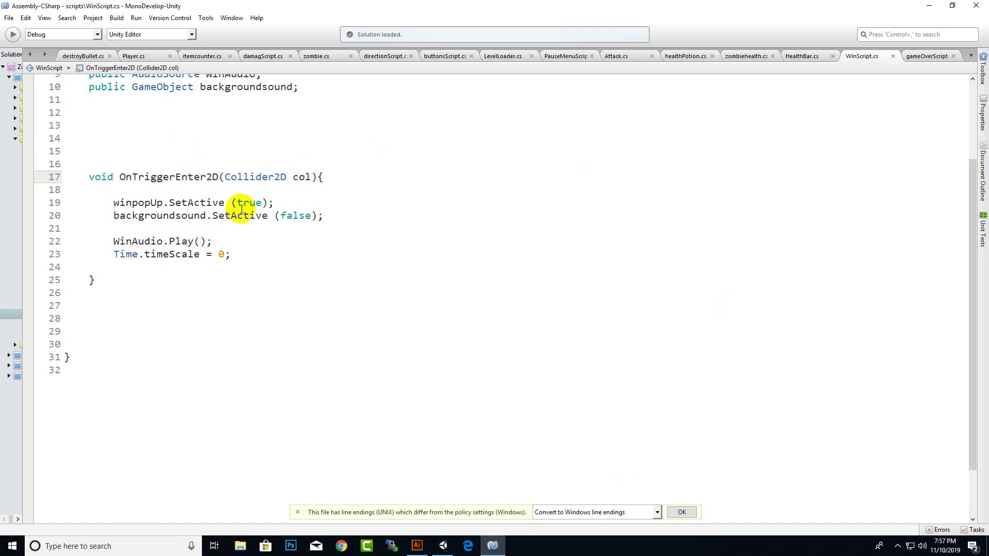
{"action": "left_click_drag", "start_coordinate": [112, 202], "coordinate": [353, 201]}
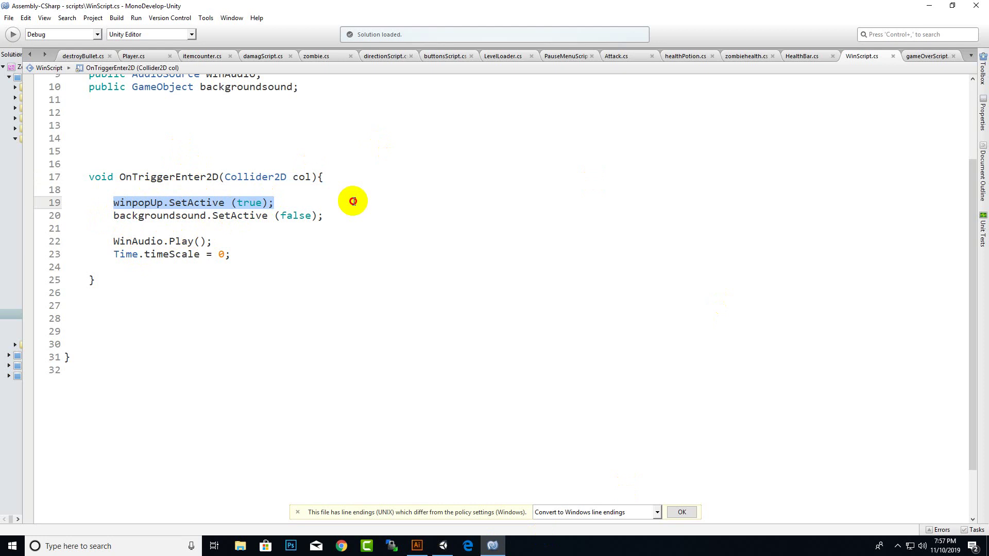
{"action": "left_click_drag", "start_coordinate": [113, 255], "coordinate": [359, 263]}
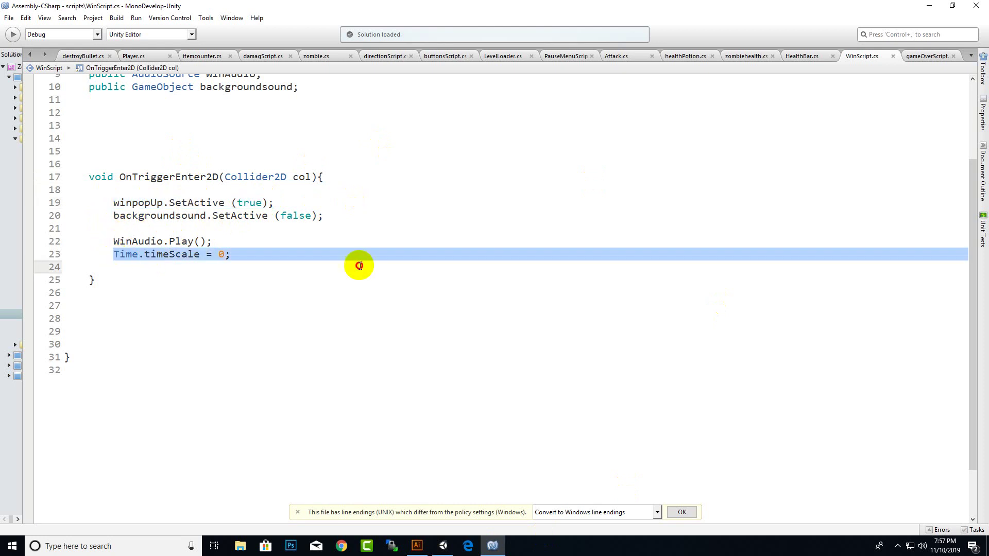
{"action": "left_click_drag", "start_coordinate": [114, 243], "coordinate": [224, 252]}
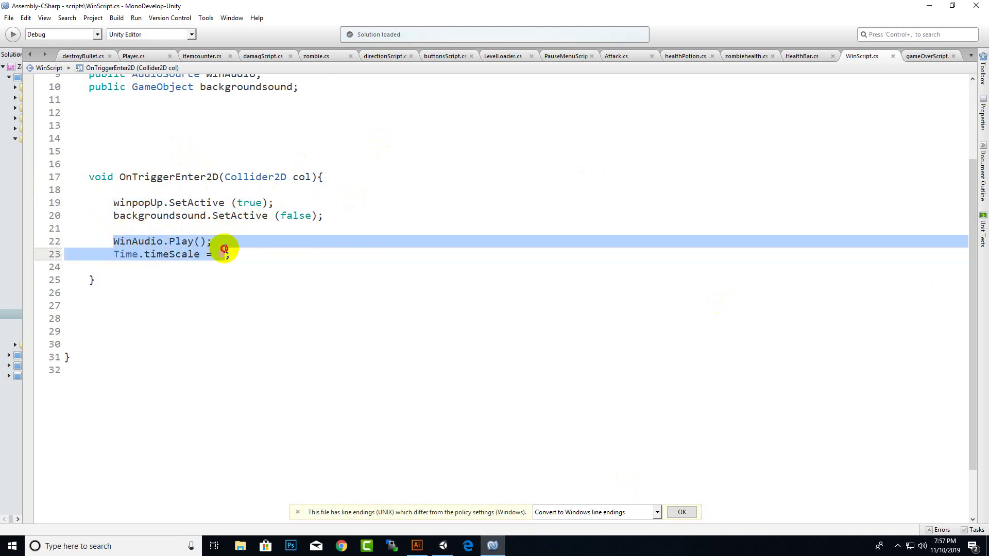
{"action": "left_click_drag", "start_coordinate": [330, 216], "coordinate": [106, 227]}
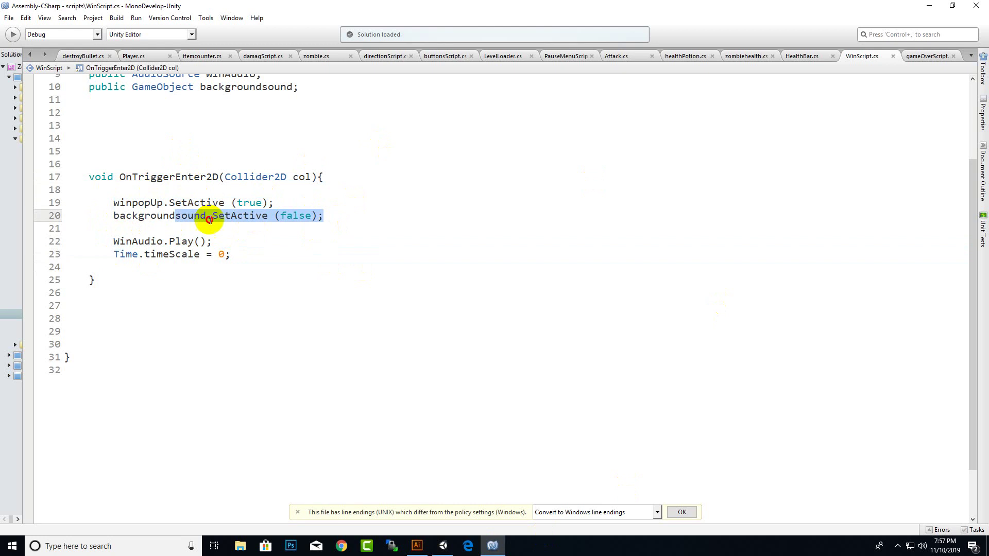
{"action": "scroll", "coordinate": [105, 226], "scroll_direction": "up", "scroll_amount": 3}
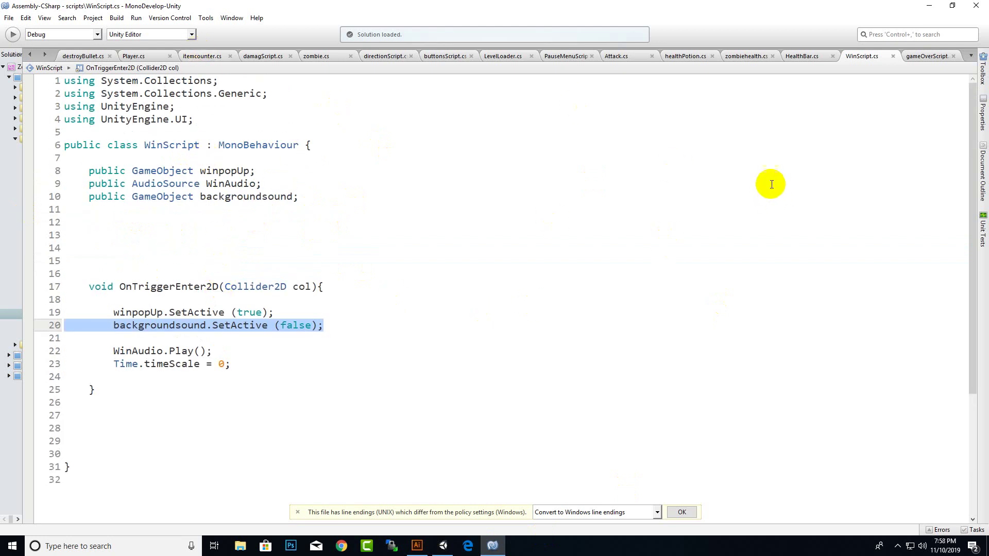
{"action": "left_click", "coordinate": [749, 137]}
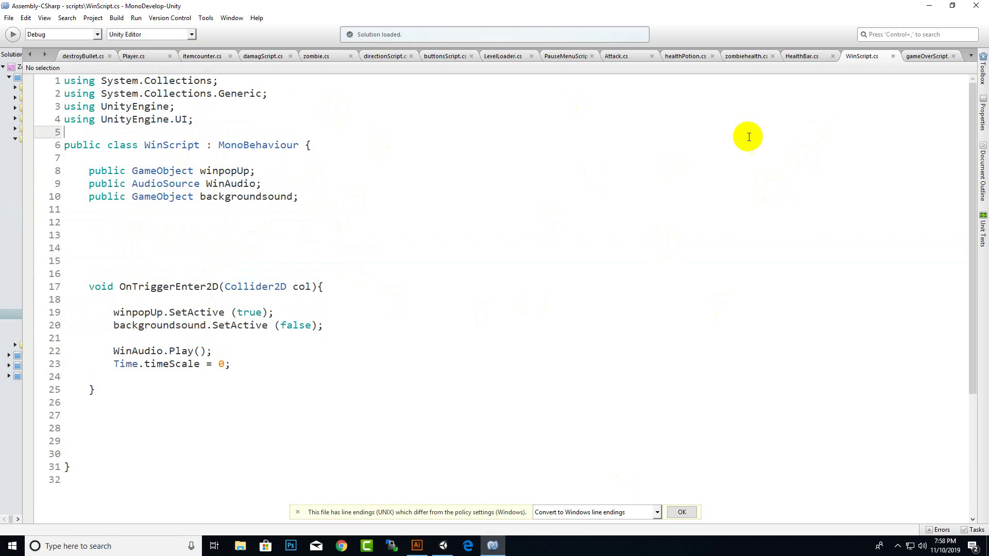
- Open itemcounter.cs and scroll through its code
{"action": "left_click", "coordinate": [195, 64]}
{"action": "scroll", "coordinate": [303, 216], "scroll_direction": "down", "scroll_amount": 1}
{"action": "scroll", "coordinate": [294, 227], "scroll_direction": "down", "scroll_amount": 3}
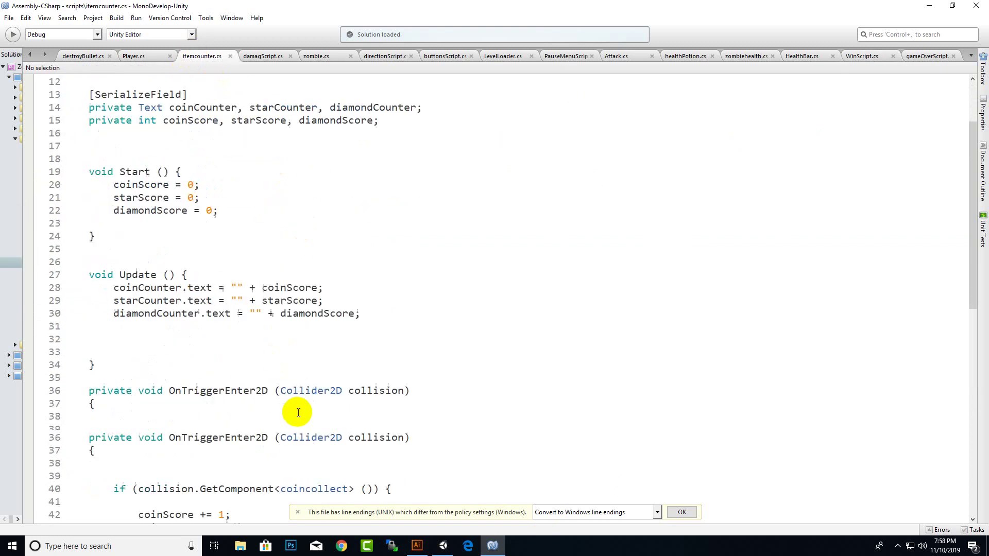
{"action": "scroll", "coordinate": [293, 414], "scroll_direction": "down", "scroll_amount": 5}
{"action": "scroll", "coordinate": [567, 440], "scroll_direction": "down", "scroll_amount": 4}
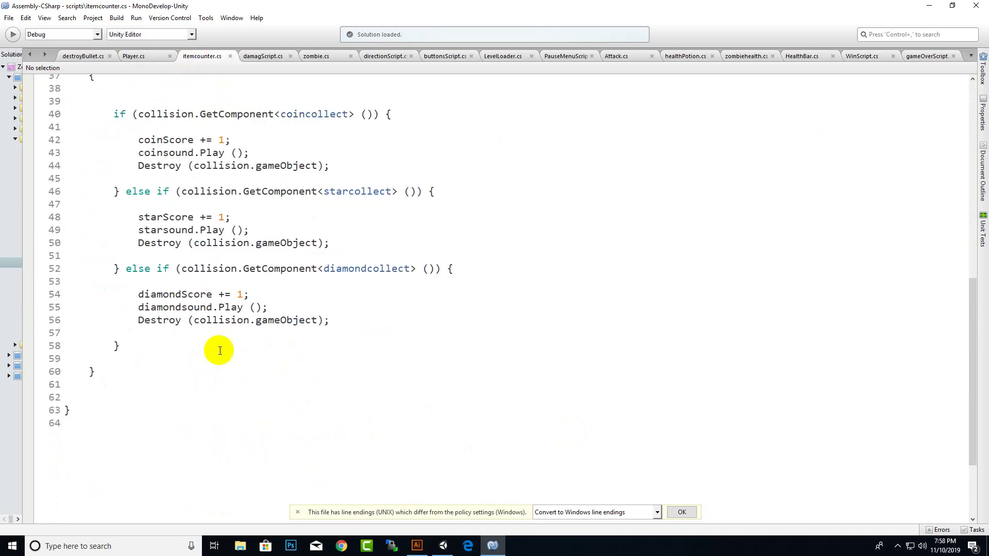
{"action": "scroll", "coordinate": [404, 308], "scroll_direction": "up", "scroll_amount": 6}
{"action": "scroll", "coordinate": [403, 306], "scroll_direction": "up", "scroll_amount": 1}
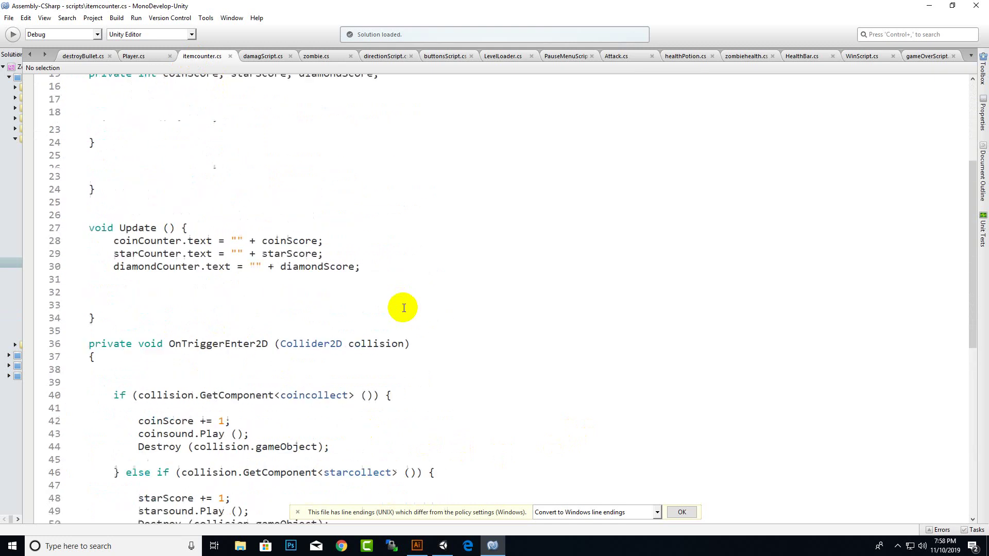
{"action": "scroll", "coordinate": [403, 307], "scroll_direction": "up", "scroll_amount": 3}
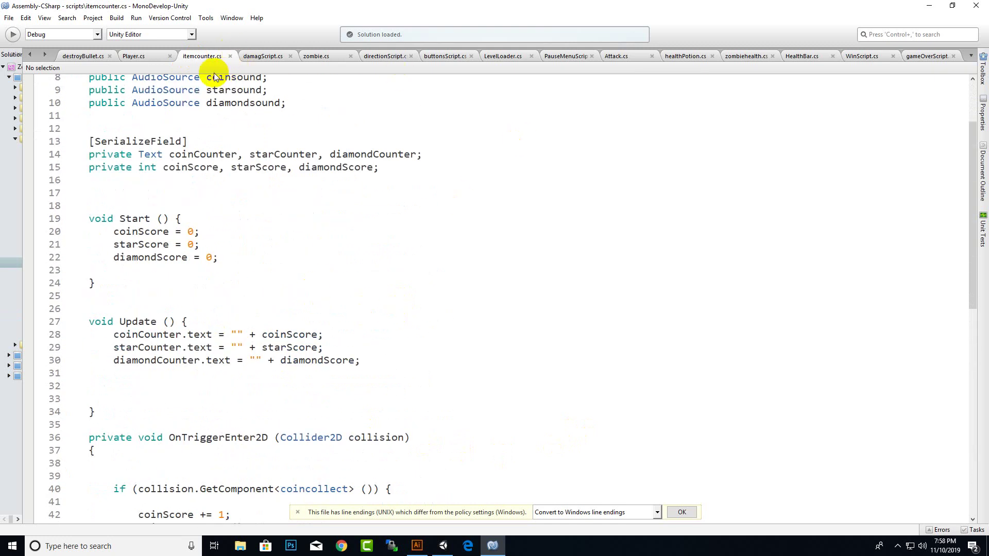
{"action": "scroll", "coordinate": [189, 77], "scroll_direction": "up", "scroll_amount": 3}
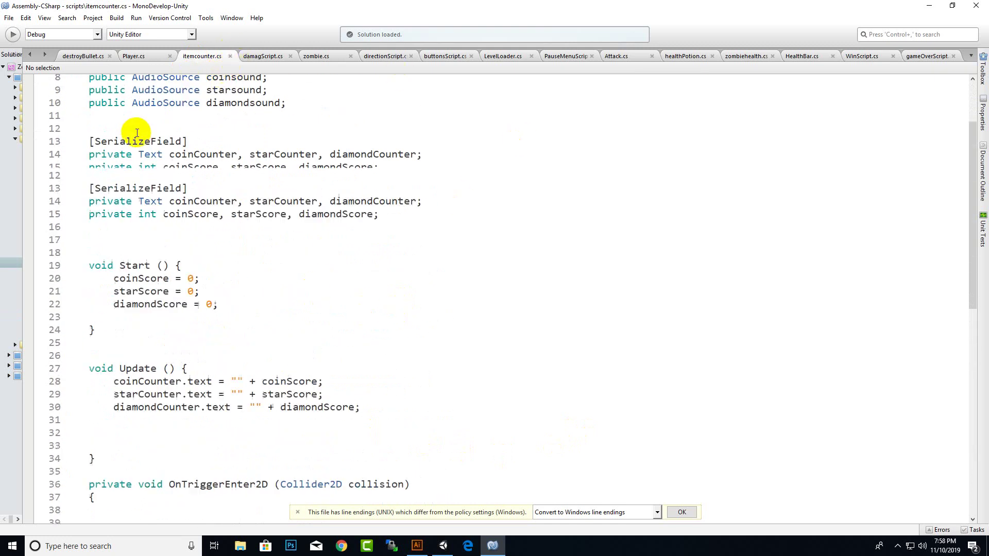
- Open damagScript.cs and mark the health decrease on line 11
{"action": "left_click", "coordinate": [255, 58]}
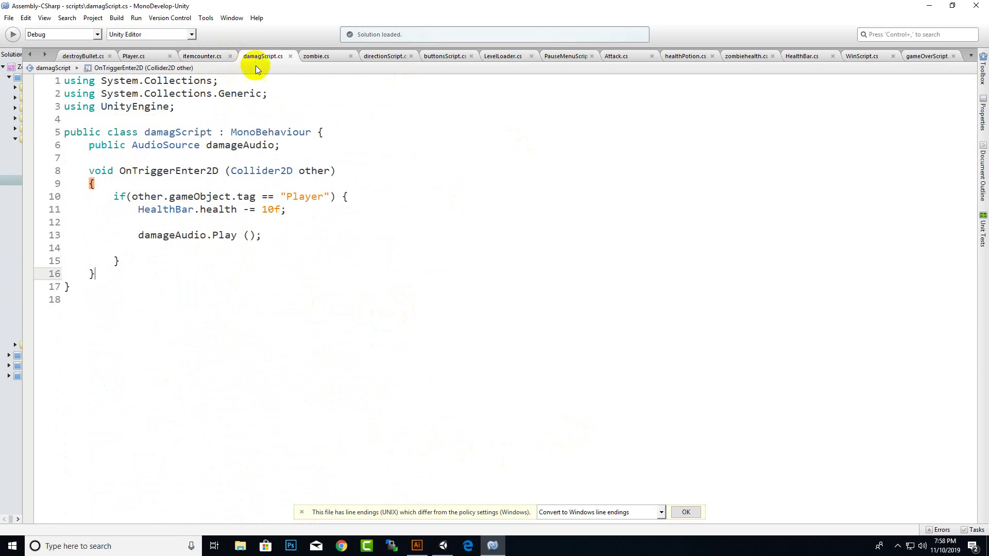
{"action": "mouse_move", "coordinate": [277, 211]}
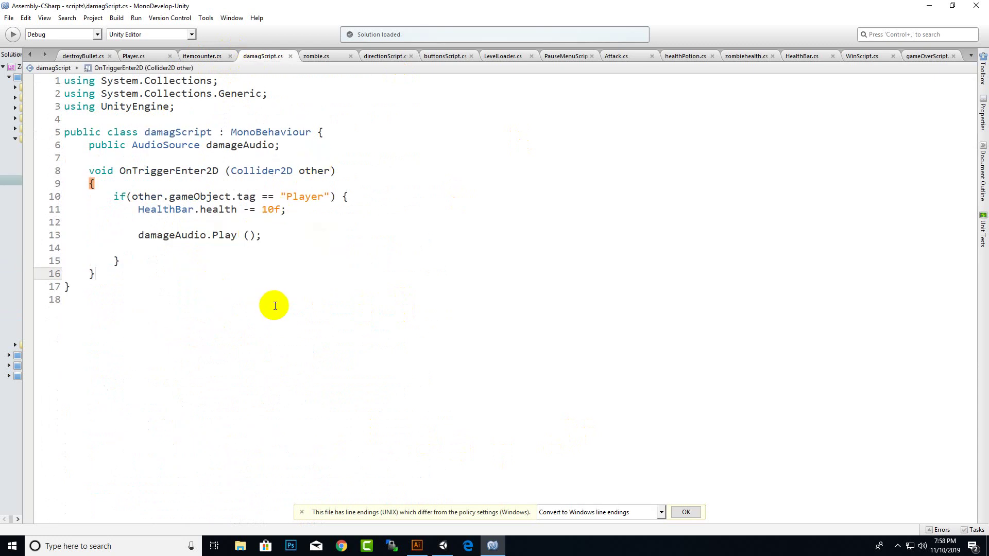
{"action": "left_click_drag", "start_coordinate": [244, 210], "coordinate": [268, 211]}
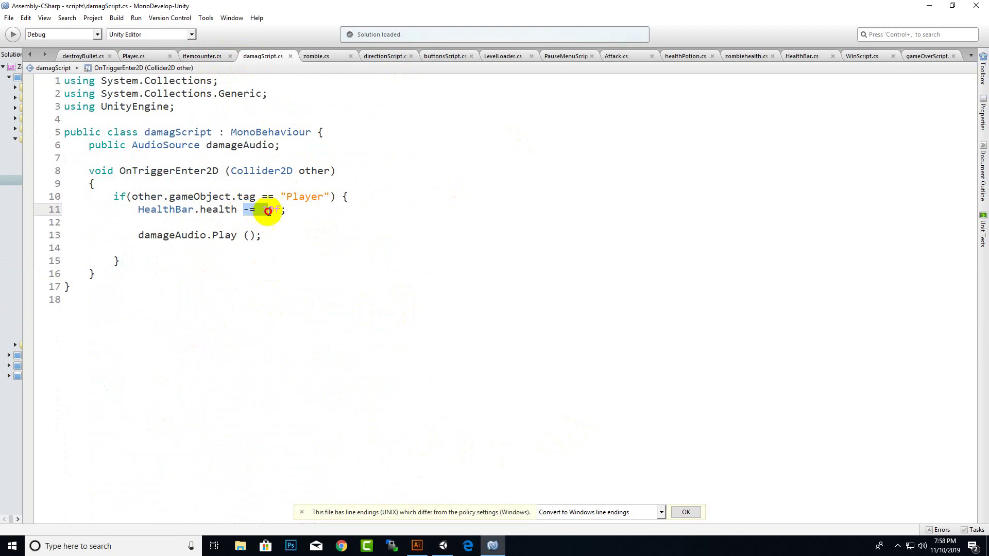
{"action": "left_click", "coordinate": [549, 214]}
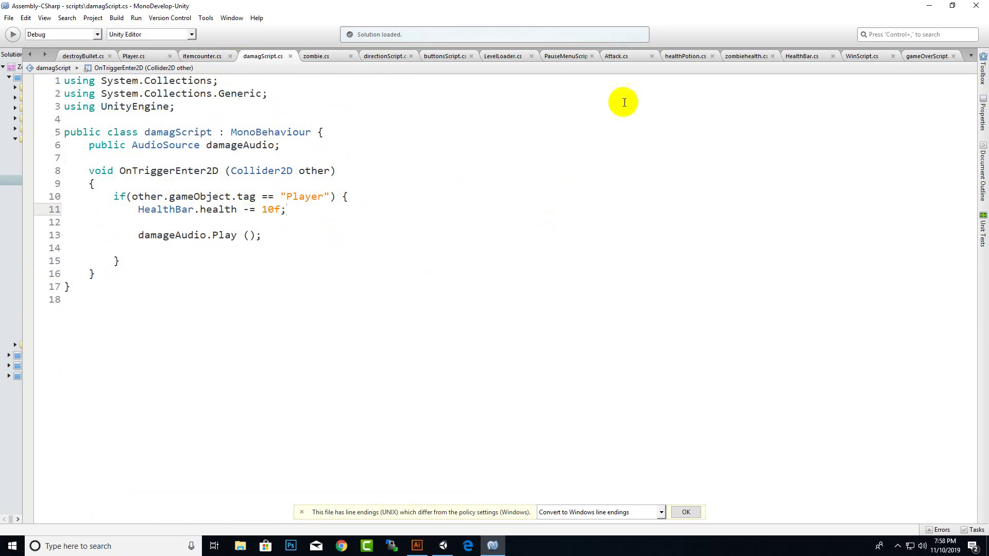
- Highlight healthPotion.cs lines 8–17, then move through Attack.cs to LevelLoader.cs
{"action": "left_click", "coordinate": [690, 57]}
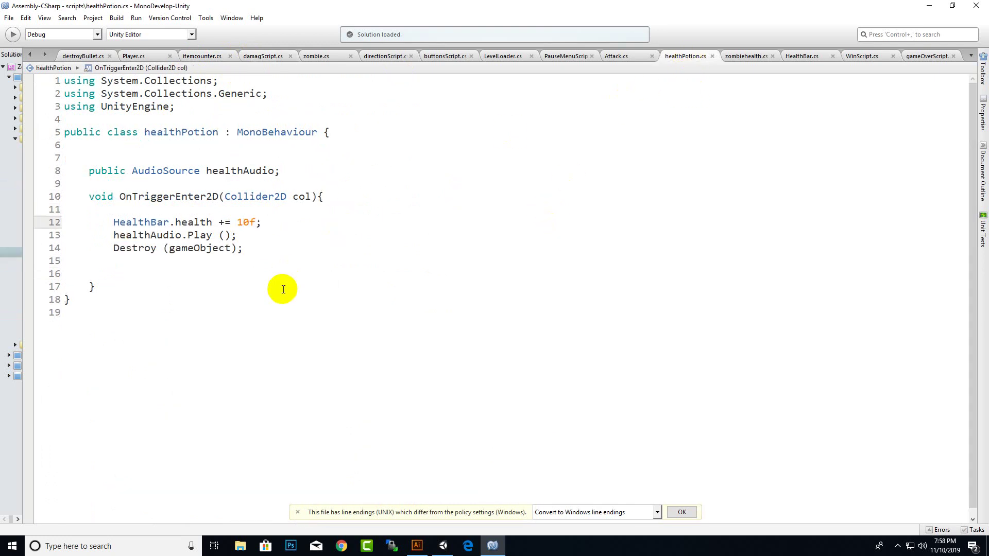
{"action": "left_click_drag", "start_coordinate": [280, 287], "coordinate": [85, 170]}
{"action": "left_click", "coordinate": [237, 234]}
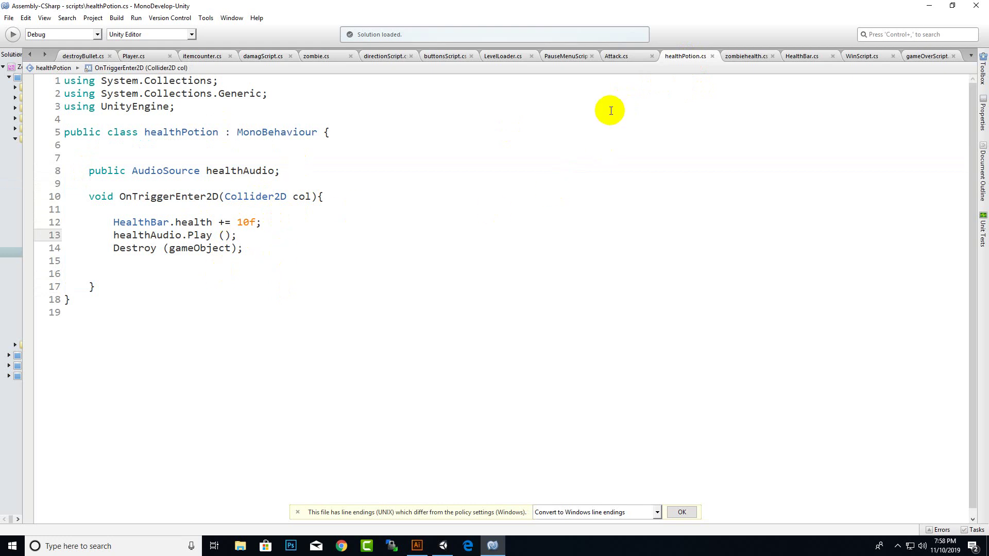
{"action": "left_click", "coordinate": [629, 56]}
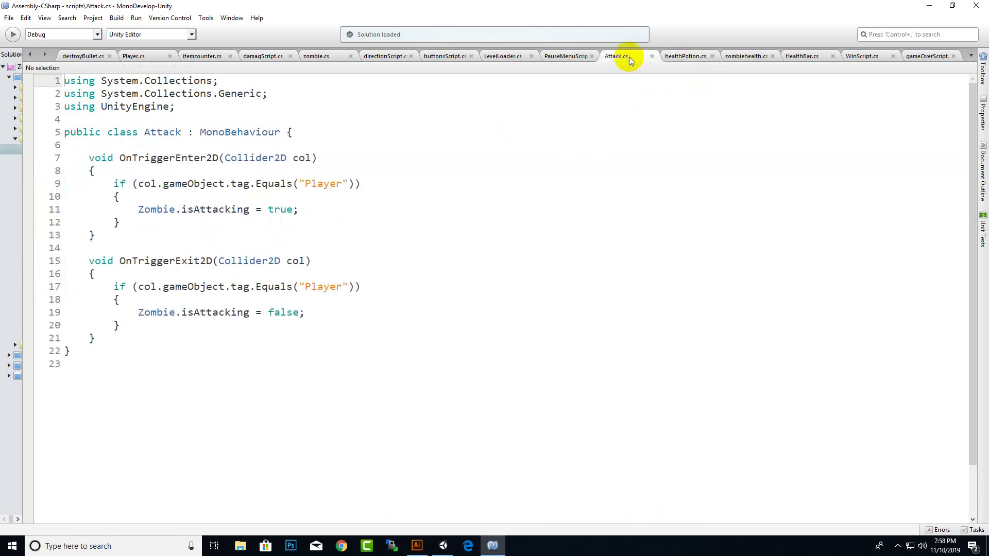
{"action": "left_click", "coordinate": [493, 58]}
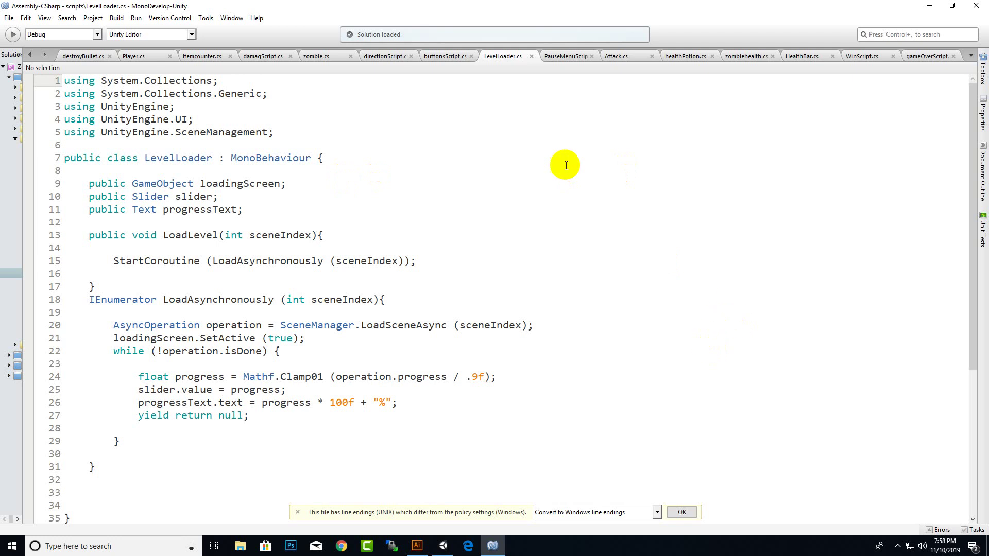
- Walk through LevelLoader's SceneManagement and UI imports, fields, LoadLevel and LoadAsynchronously methods
{"action": "left_click_drag", "start_coordinate": [187, 133], "coordinate": [255, 132]}
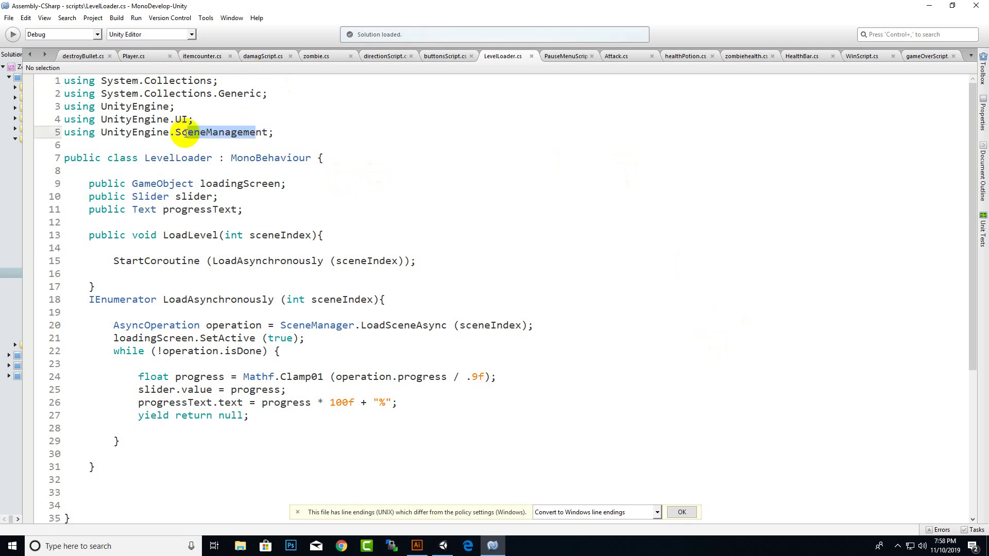
{"action": "left_click", "coordinate": [177, 119]}
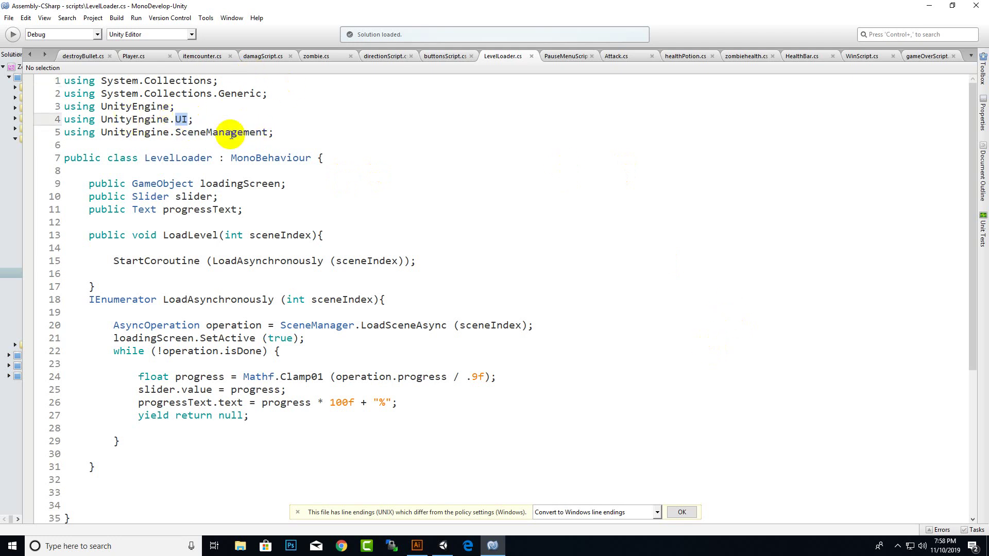
{"action": "left_click", "coordinate": [341, 232]}
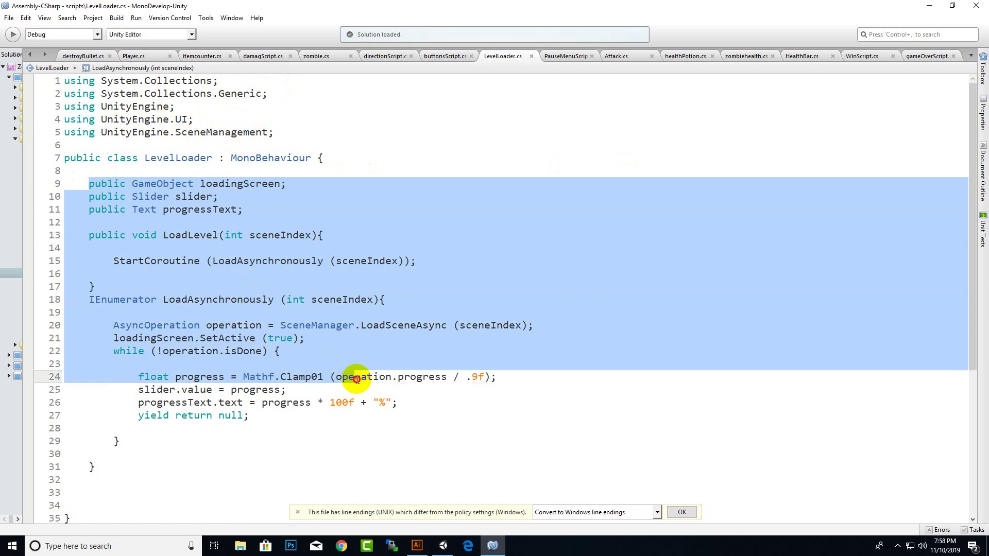
{"action": "left_click_drag", "start_coordinate": [84, 182], "coordinate": [444, 437]}
{"action": "left_click", "coordinate": [276, 389]}
{"action": "left_click_drag", "start_coordinate": [167, 466], "coordinate": [47, 183]}
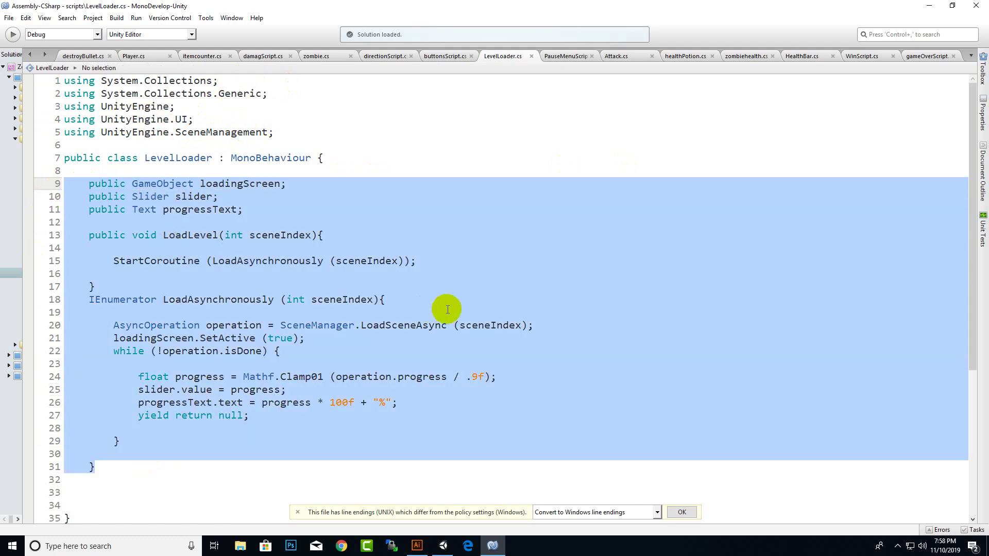
{"action": "left_click", "coordinate": [419, 300]}
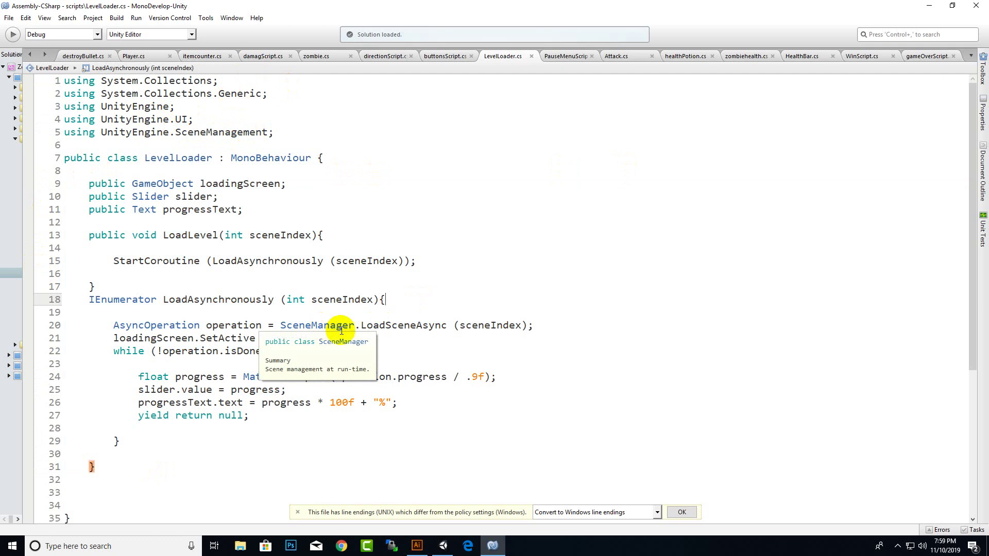
{"action": "scroll", "coordinate": [525, 361], "scroll_direction": "down", "scroll_amount": 2}
{"action": "scroll", "coordinate": [633, 229], "scroll_direction": "up", "scroll_amount": 2}
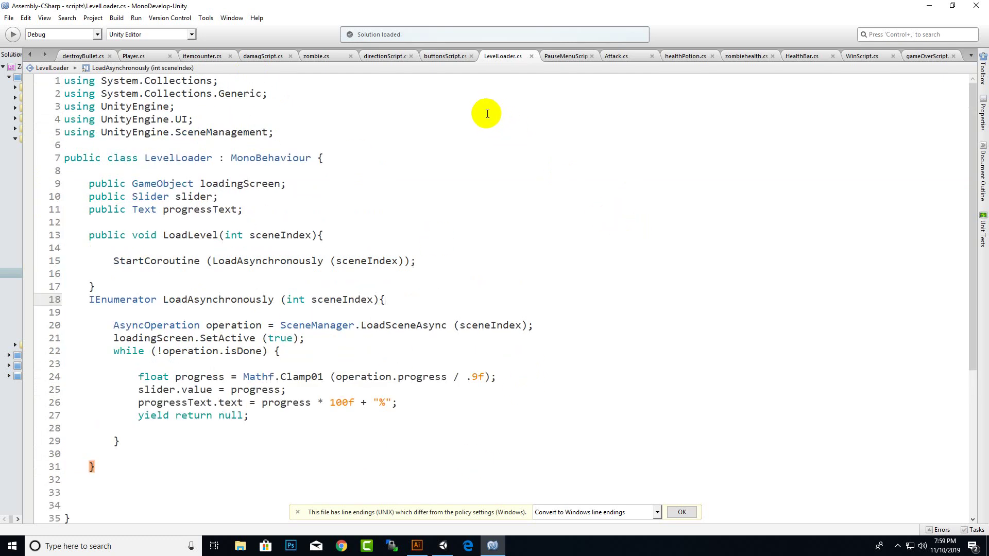
- Open buttonsScript.cs and mark MainMenuButton, quitGameButton and its Application.Quit call
{"action": "left_click", "coordinate": [450, 61]}
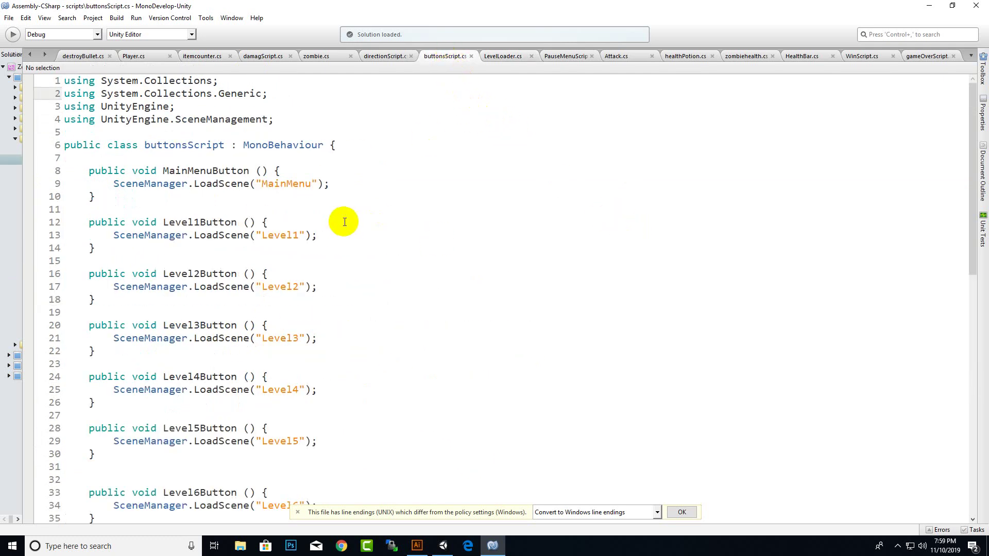
{"action": "left_click_drag", "start_coordinate": [194, 171], "coordinate": [267, 170]}
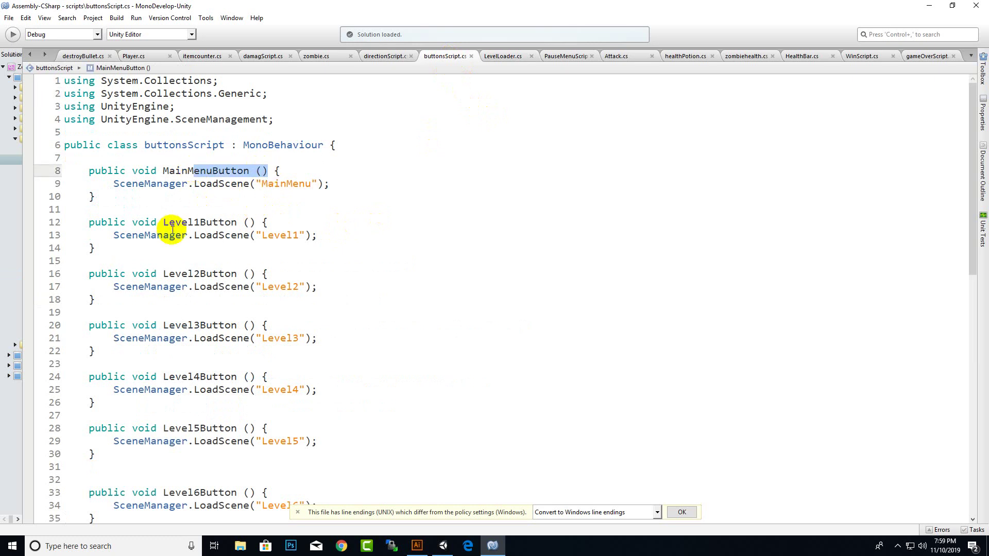
{"action": "scroll", "coordinate": [305, 288], "scroll_direction": "down", "scroll_amount": 2}
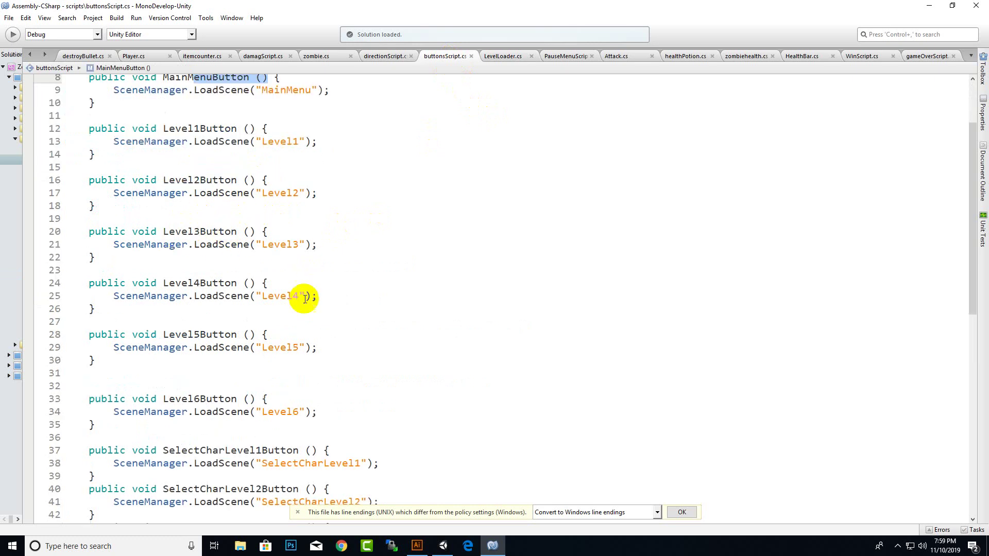
{"action": "scroll", "coordinate": [232, 361], "scroll_direction": "down", "scroll_amount": 3}
{"action": "scroll", "coordinate": [216, 368], "scroll_direction": "down", "scroll_amount": 7}
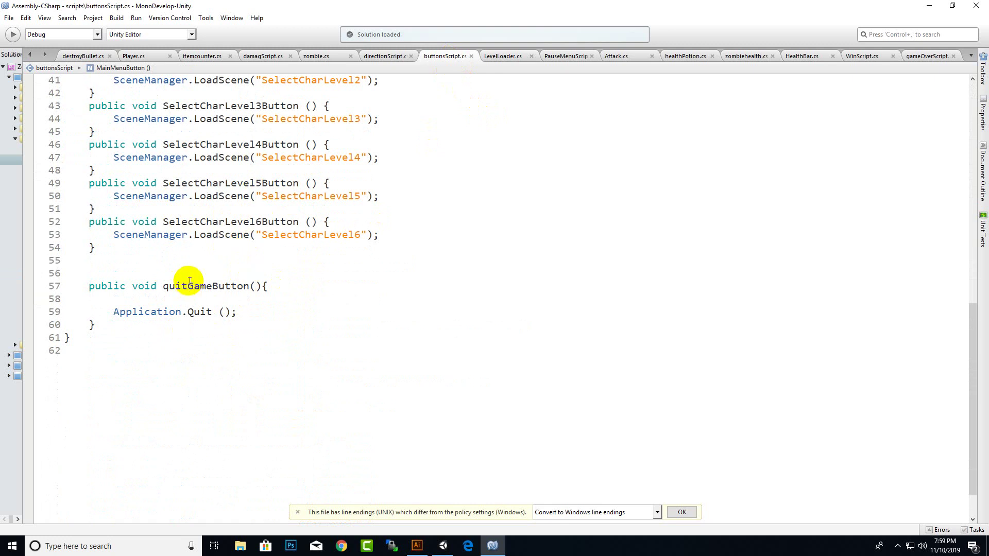
{"action": "left_click_drag", "start_coordinate": [188, 286], "coordinate": [249, 285]}
{"action": "left_click_drag", "start_coordinate": [133, 312], "coordinate": [218, 312]}
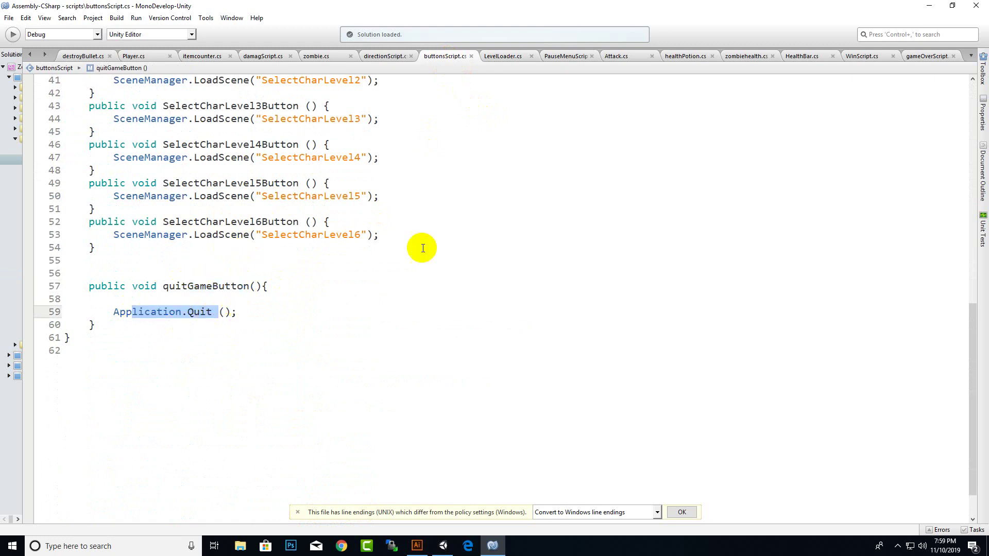
{"action": "scroll", "coordinate": [422, 249], "scroll_direction": "up", "scroll_amount": 7}
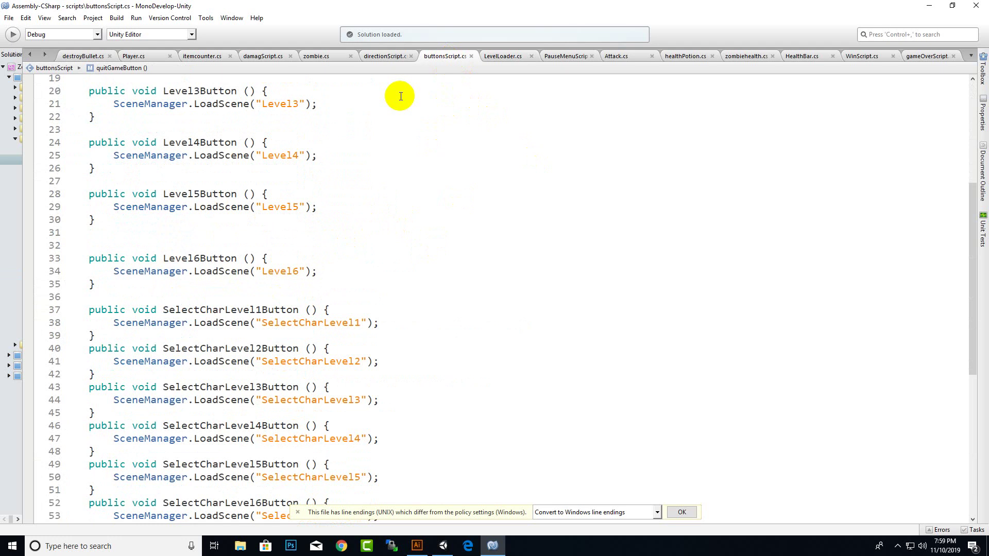
- Open zombie.cs and scroll through its code
{"action": "left_click", "coordinate": [316, 56]}
{"action": "scroll", "coordinate": [348, 281], "scroll_direction": "down", "scroll_amount": 10}
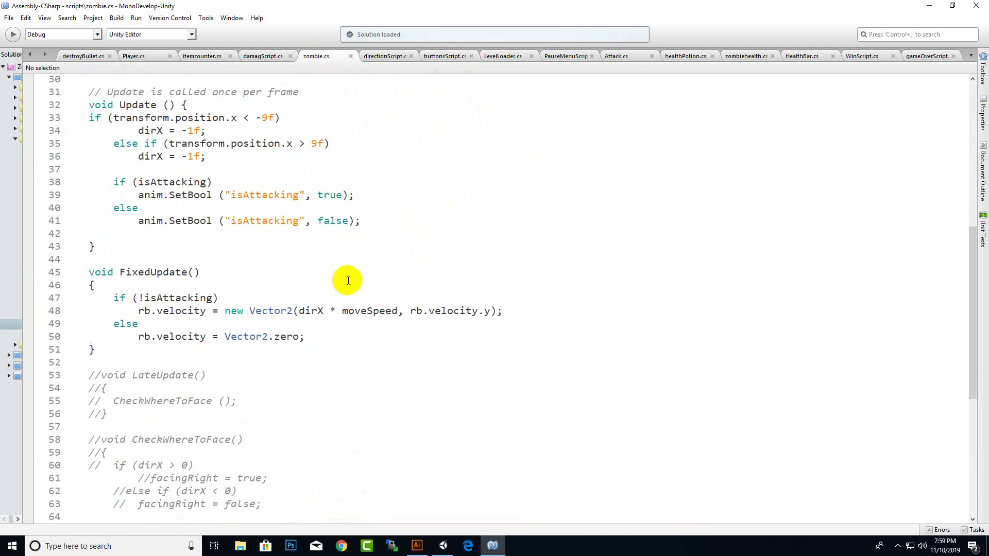
{"action": "scroll", "coordinate": [338, 278], "scroll_direction": "down", "scroll_amount": 8}
{"action": "scroll", "coordinate": [342, 278], "scroll_direction": "up", "scroll_amount": 10}
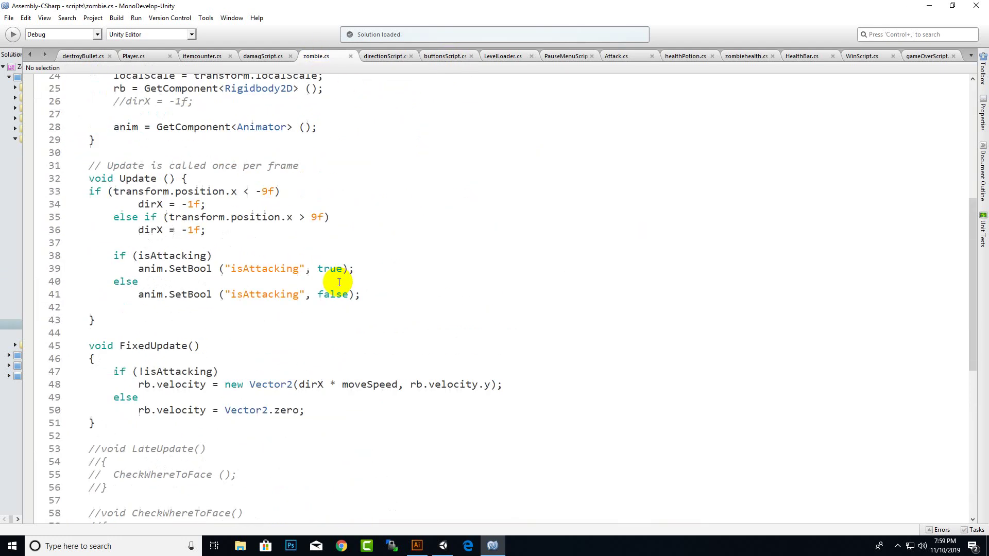
{"action": "scroll", "coordinate": [335, 280], "scroll_direction": "up", "scroll_amount": 8}
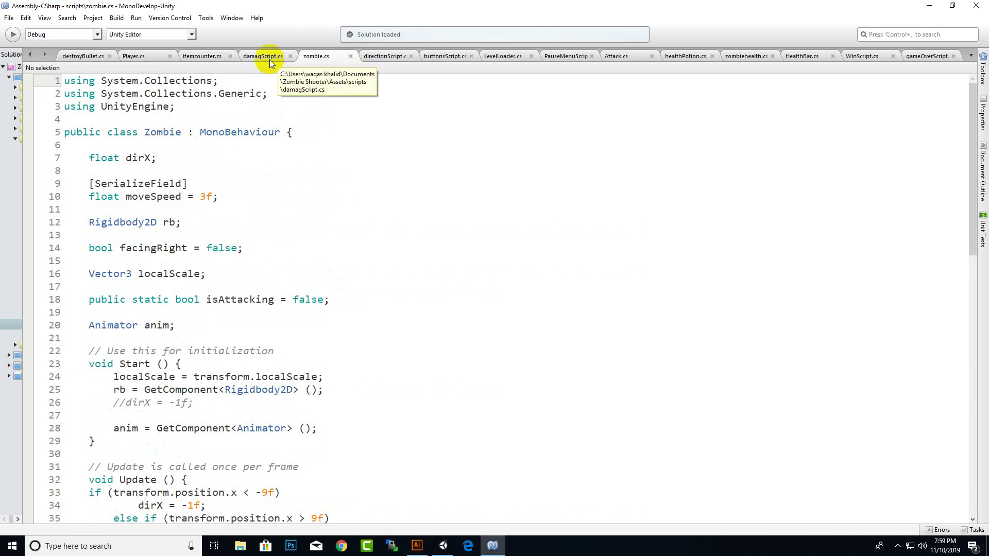
- Look over directionScript.cs, then bring up destroyBullet.cs
{"action": "left_click", "coordinate": [385, 57]}
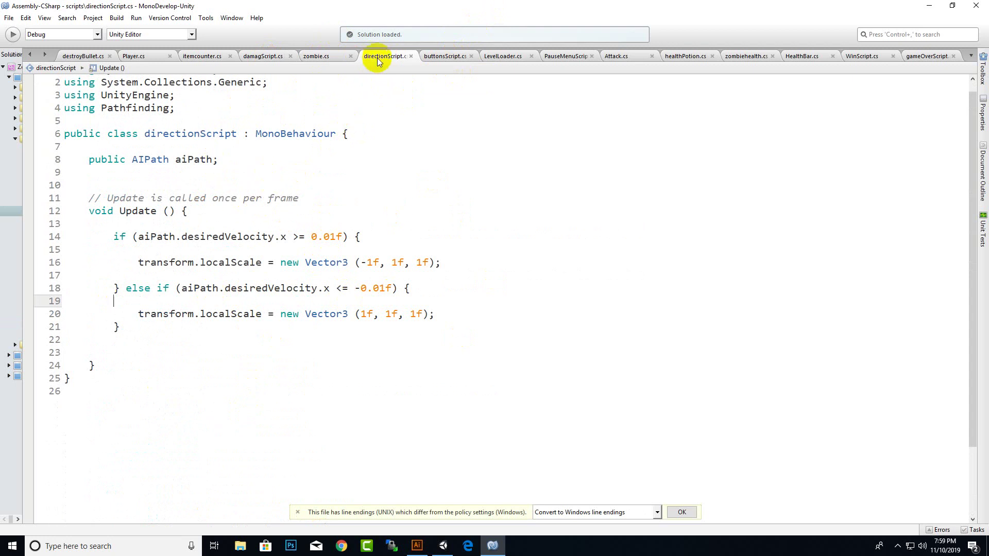
{"action": "scroll", "coordinate": [324, 179], "scroll_direction": "up", "scroll_amount": 1}
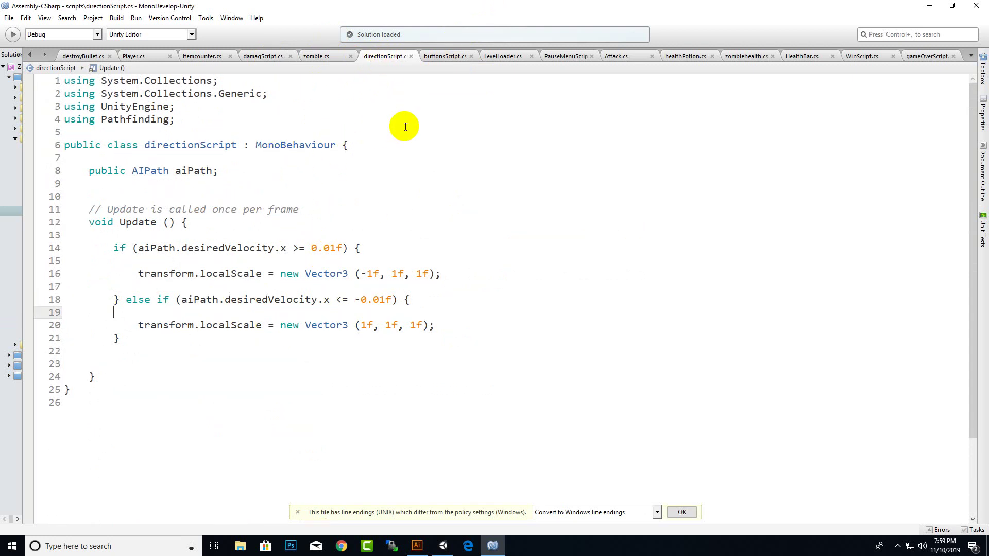
{"action": "left_click", "coordinate": [73, 54]}
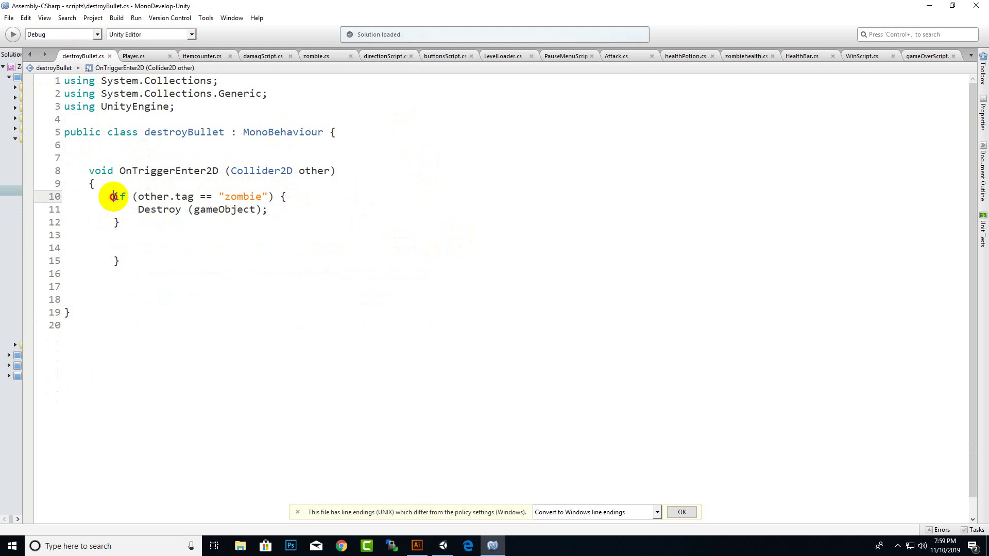
- In destroyBullet.cs, mark the zombie tag check and the Destroy(gameObject) call
{"action": "mouse_move", "coordinate": [113, 197]}
{"action": "left_mouse_down"}
{"action": "mouse_move", "coordinate": [264, 200]}
{"action": "mouse_move", "coordinate": [238, 194]}
{"action": "left_mouse_up"}
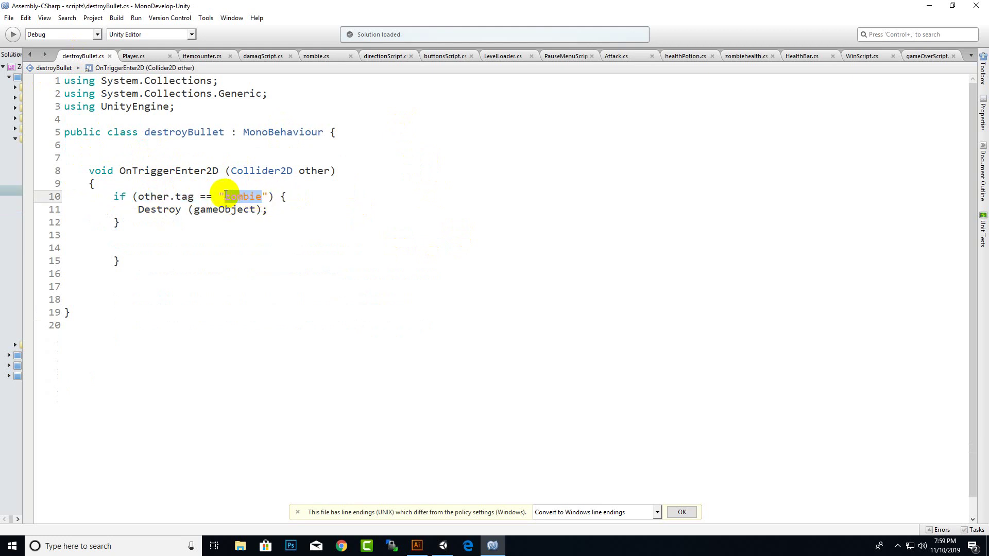
{"action": "left_click_drag", "start_coordinate": [137, 210], "coordinate": [264, 210]}
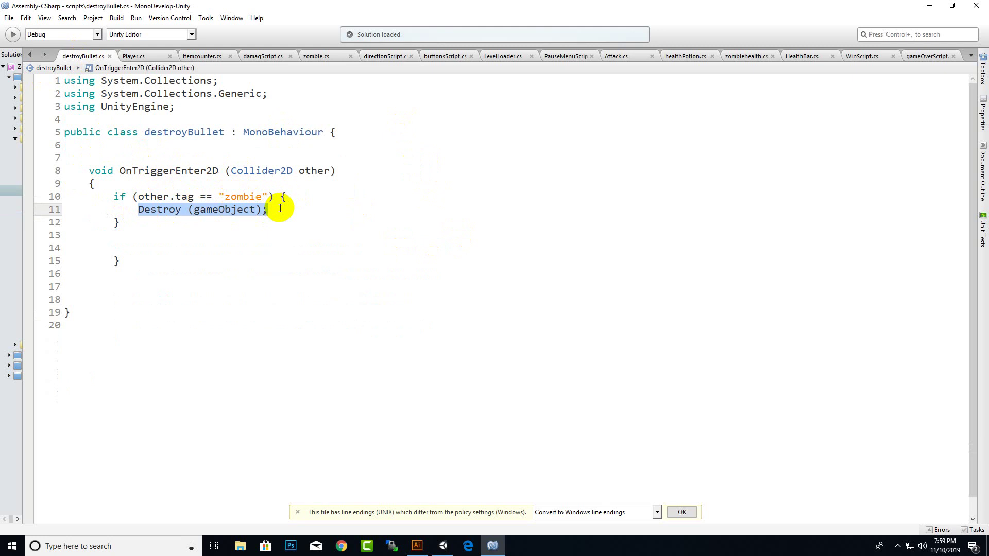
{"action": "left_click", "coordinate": [279, 213]}
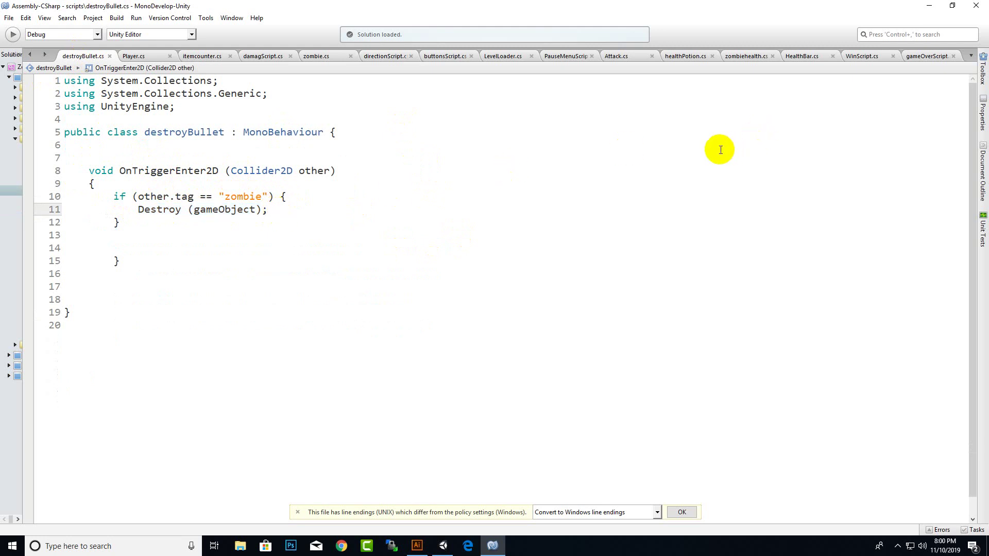
- Open zombiehealth.cs and mark zombiemaxHealth 100f, zombiedamageAudio and the OnTriggerEnter2D signature
{"action": "left_click", "coordinate": [735, 58]}
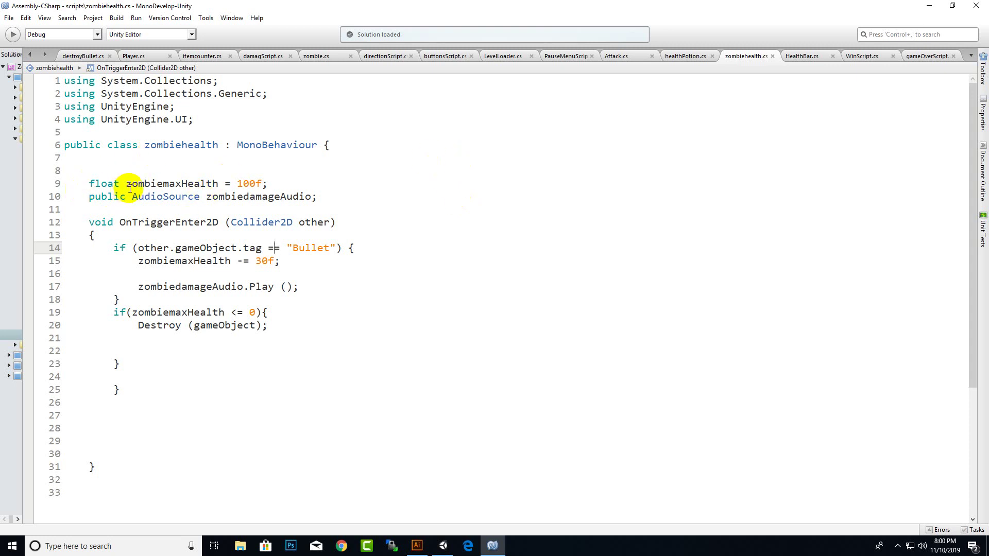
{"action": "left_click_drag", "start_coordinate": [130, 186], "coordinate": [272, 185]}
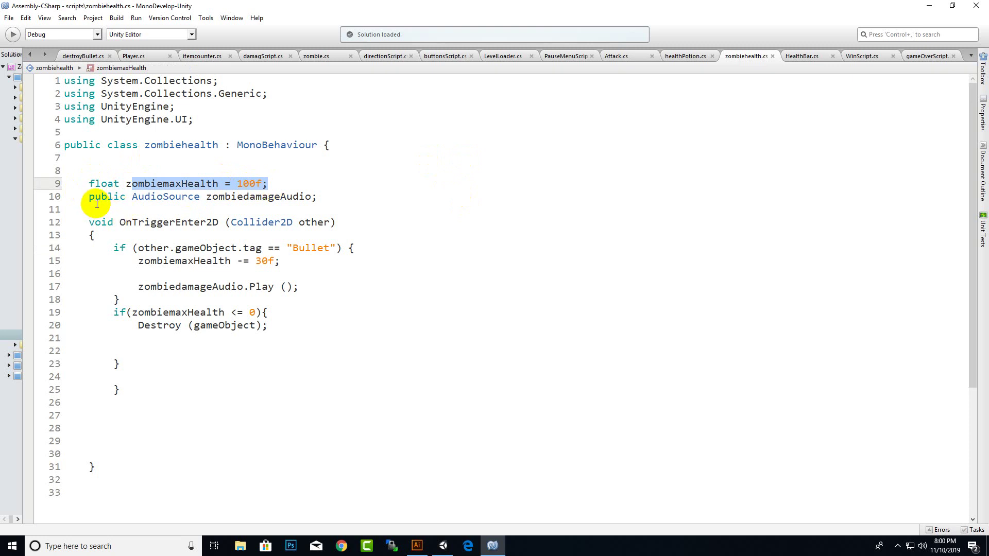
{"action": "left_click_drag", "start_coordinate": [85, 195], "coordinate": [327, 196]}
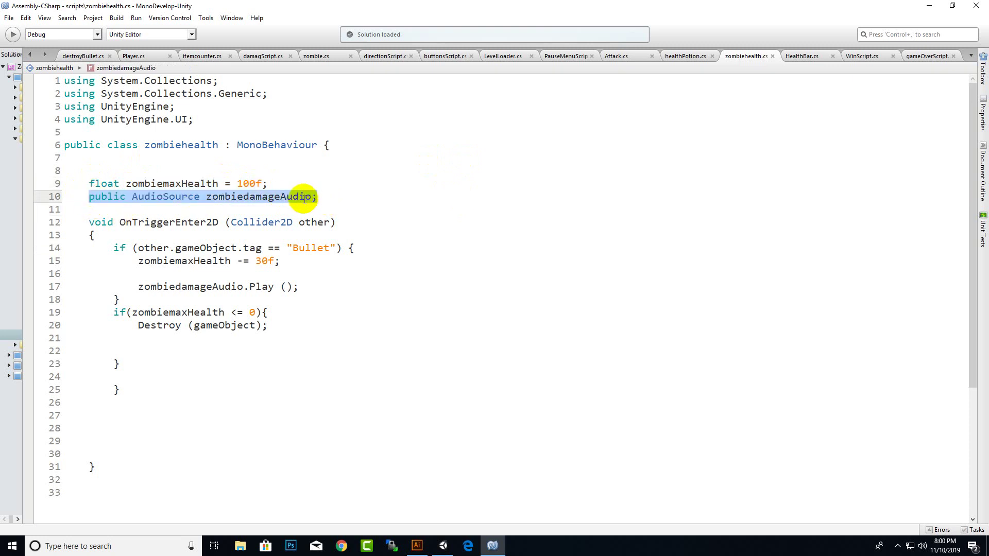
{"action": "left_click", "coordinate": [308, 196]}
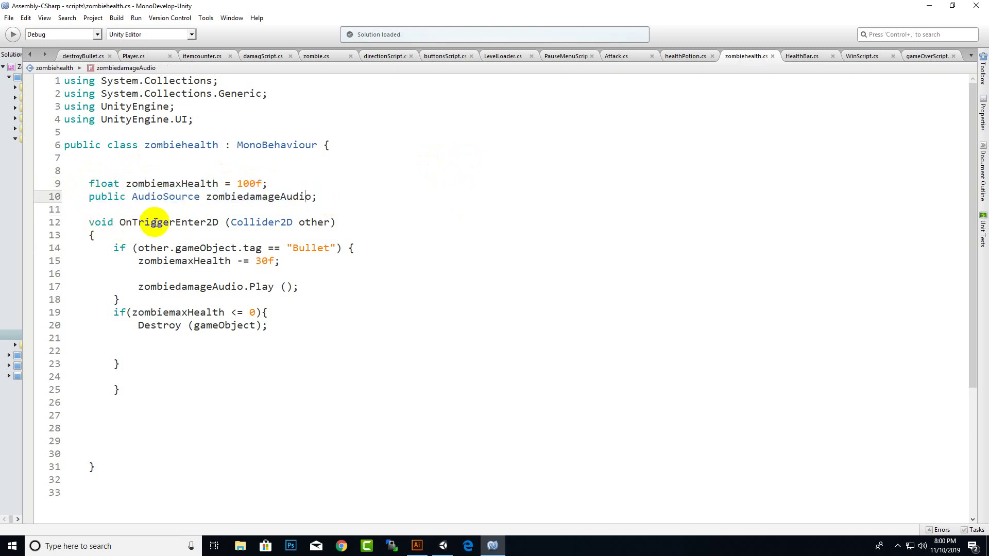
{"action": "left_click", "coordinate": [157, 223]}
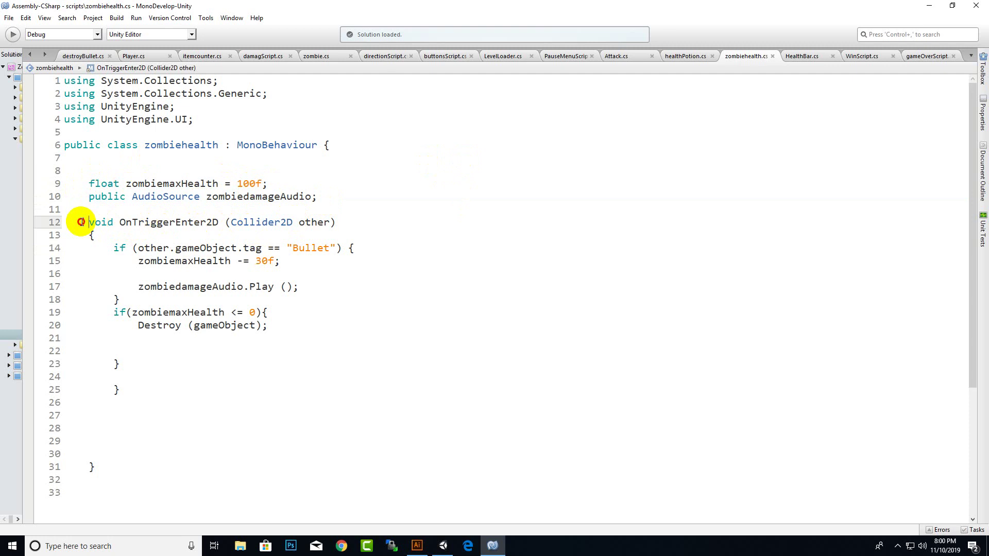
{"action": "left_click_drag", "start_coordinate": [82, 222], "coordinate": [346, 220]}
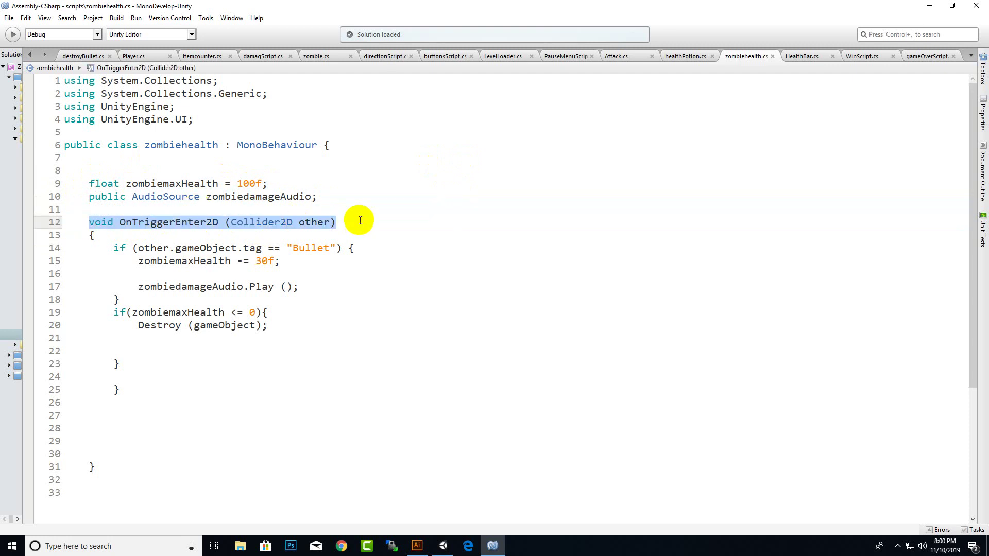
{"action": "left_click", "coordinate": [360, 221]}
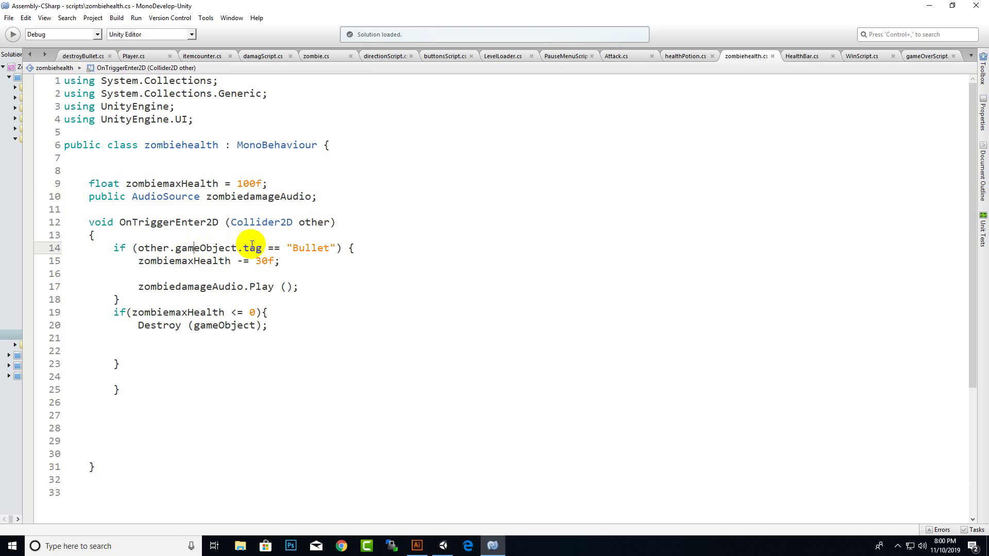
- Mark the "Bullet" tag string in the hit check, then switch to the Unity editor
{"action": "left_click_drag", "start_coordinate": [298, 249], "coordinate": [335, 247]}
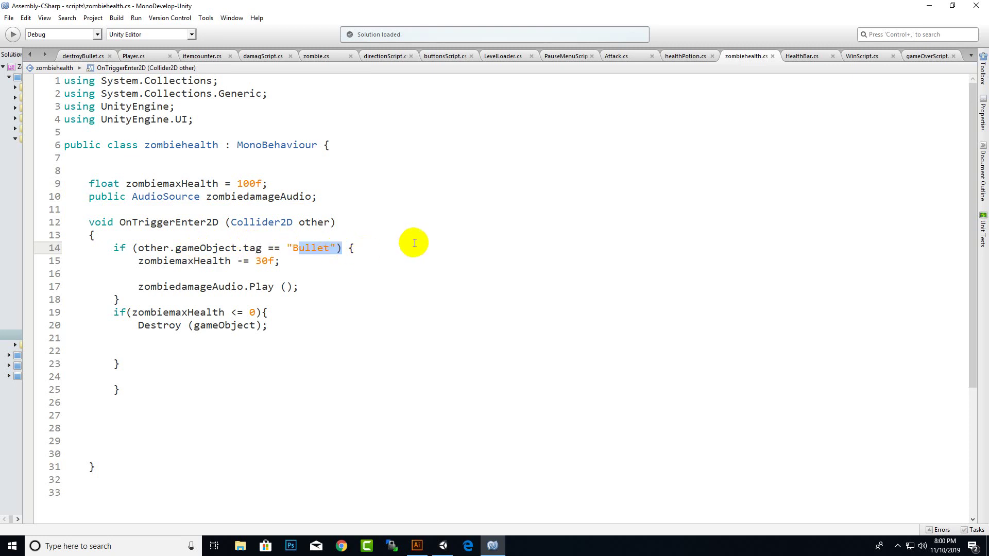
{"action": "left_click", "coordinate": [335, 260]}
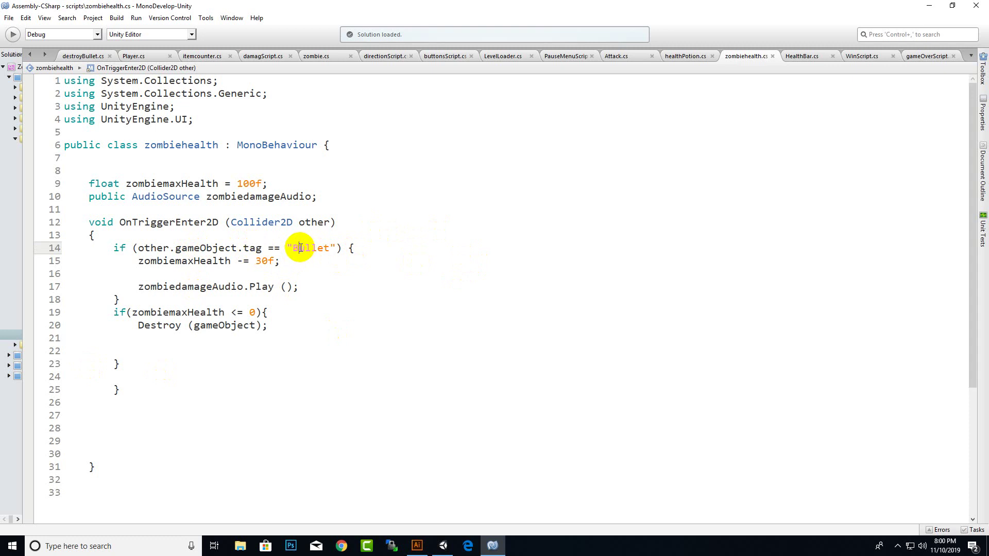
{"action": "left_click", "coordinate": [443, 545]}
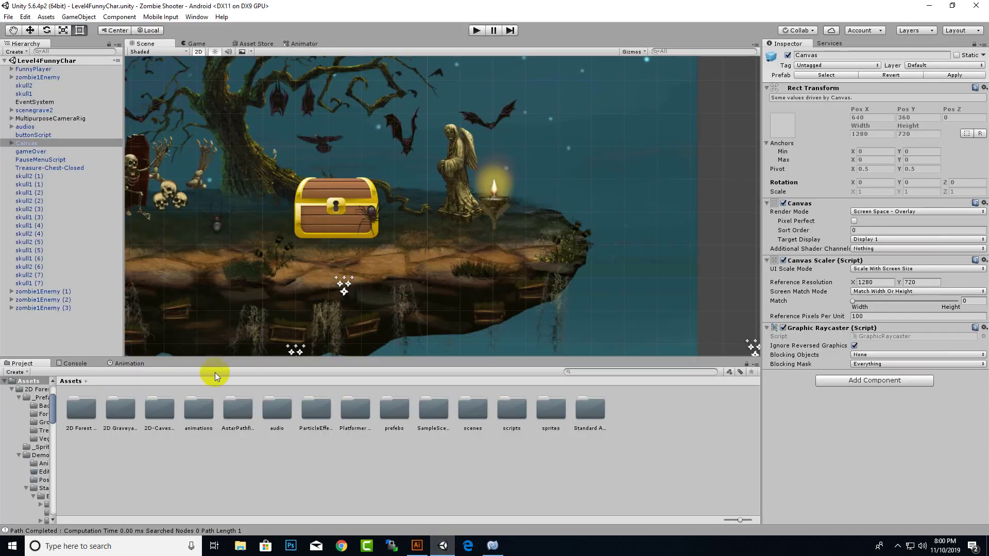
- Open the prefebs folder, verify bullet1 is tagged Bullet, then return to MonoDevelop
{"action": "left_click", "coordinate": [548, 402]}
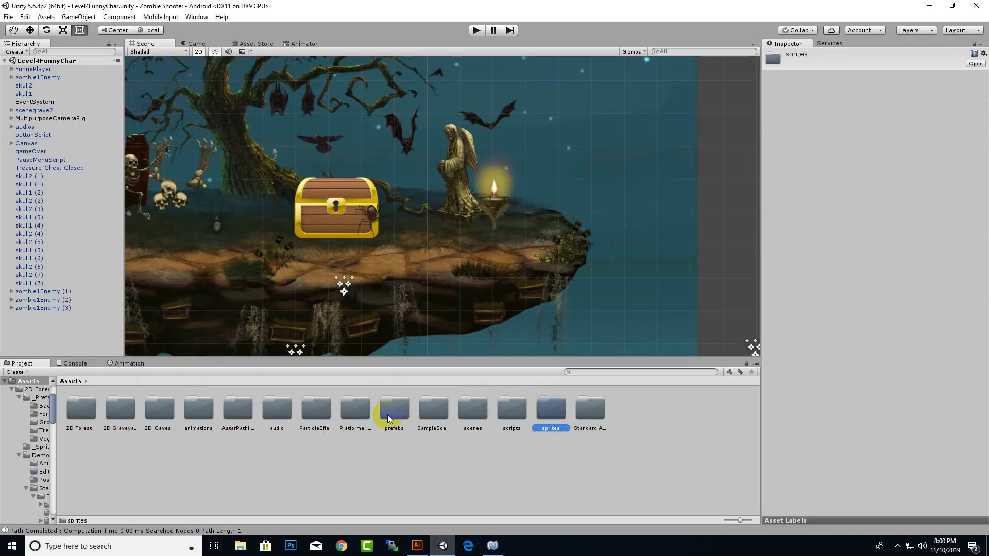
{"action": "left_click", "coordinate": [400, 413]}
{"action": "double_click", "coordinate": [400, 413]}
{"action": "left_click", "coordinate": [276, 410]}
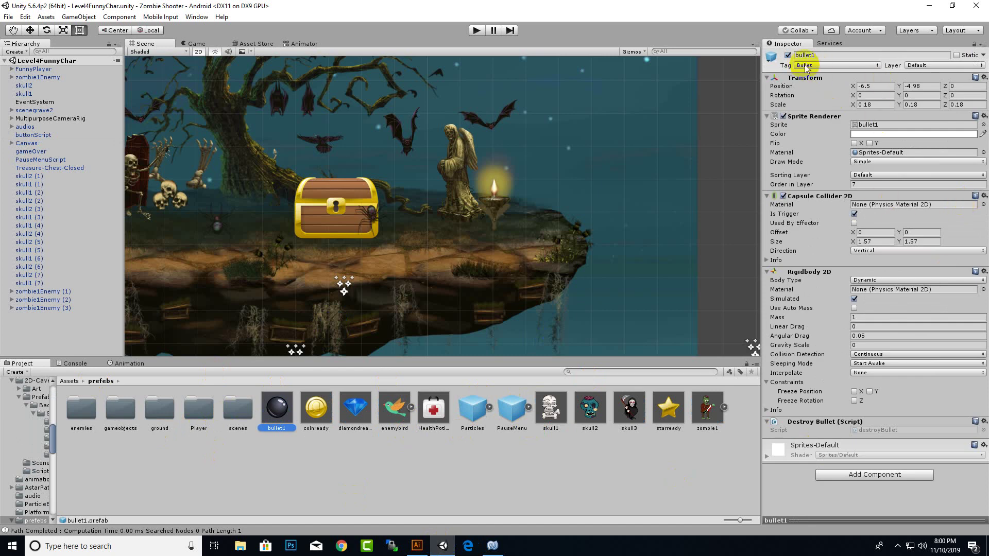
{"action": "left_click", "coordinate": [806, 67]}
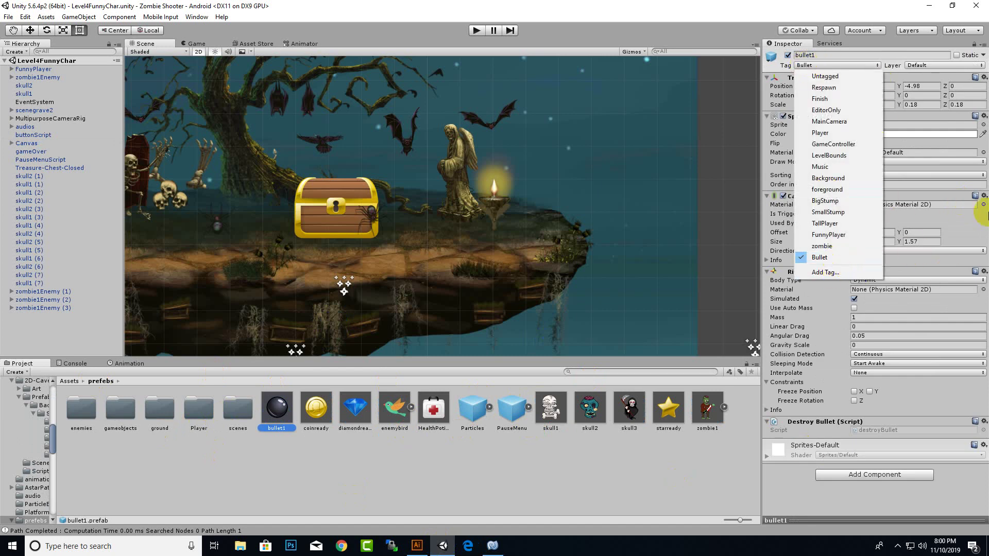
{"action": "left_click", "coordinate": [892, 13]}
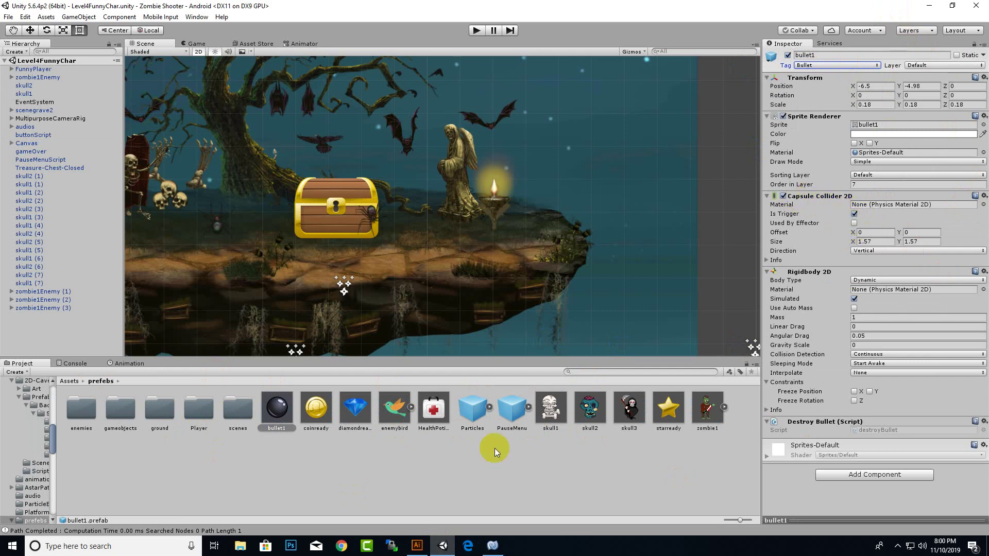
{"action": "left_click", "coordinate": [493, 546]}
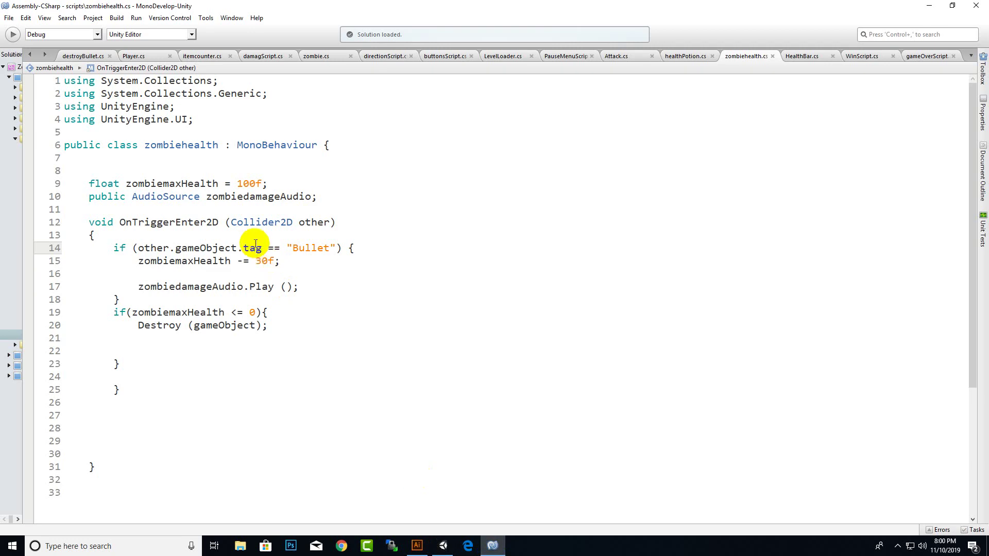
{"action": "left_click_drag", "start_coordinate": [305, 249], "coordinate": [329, 248]}
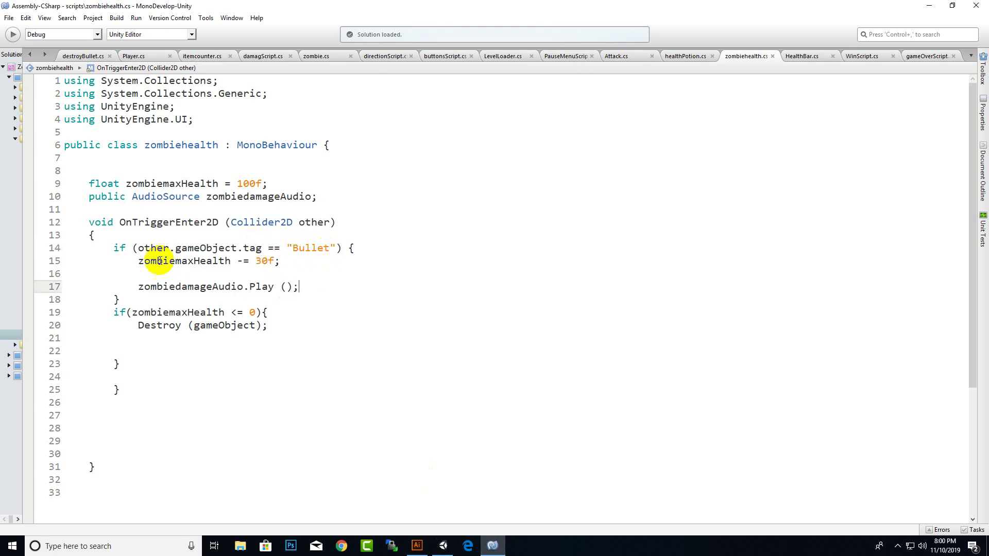
{"action": "left_click_drag", "start_coordinate": [138, 261], "coordinate": [288, 261]}
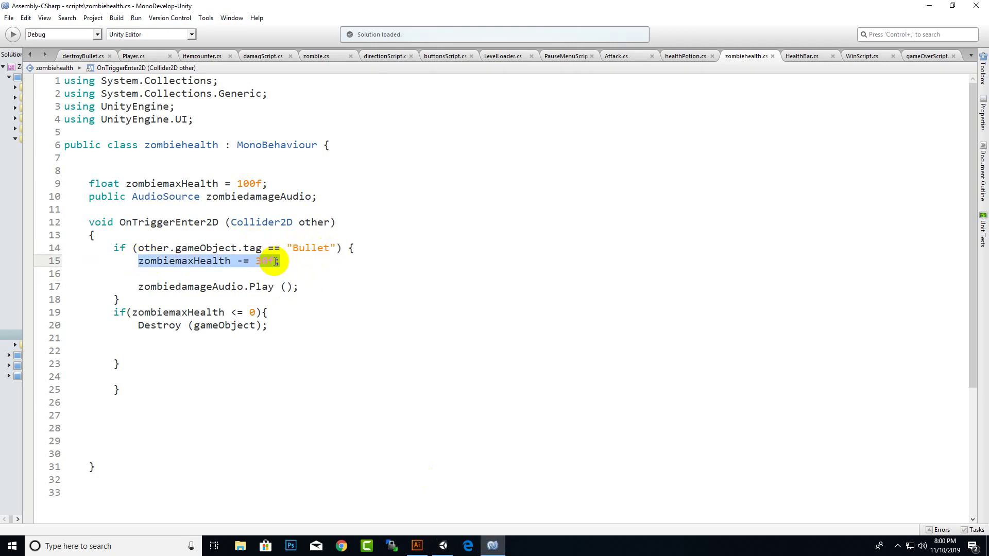
{"action": "left_click", "coordinate": [267, 261]}
{"action": "left_click_drag", "start_coordinate": [272, 260], "coordinate": [256, 261]}
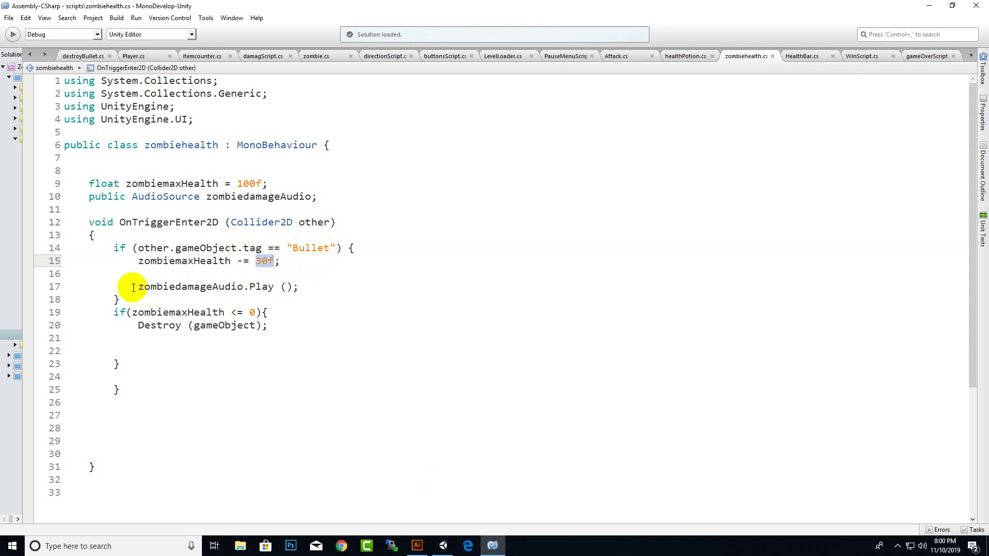
{"action": "left_click", "coordinate": [261, 287]}
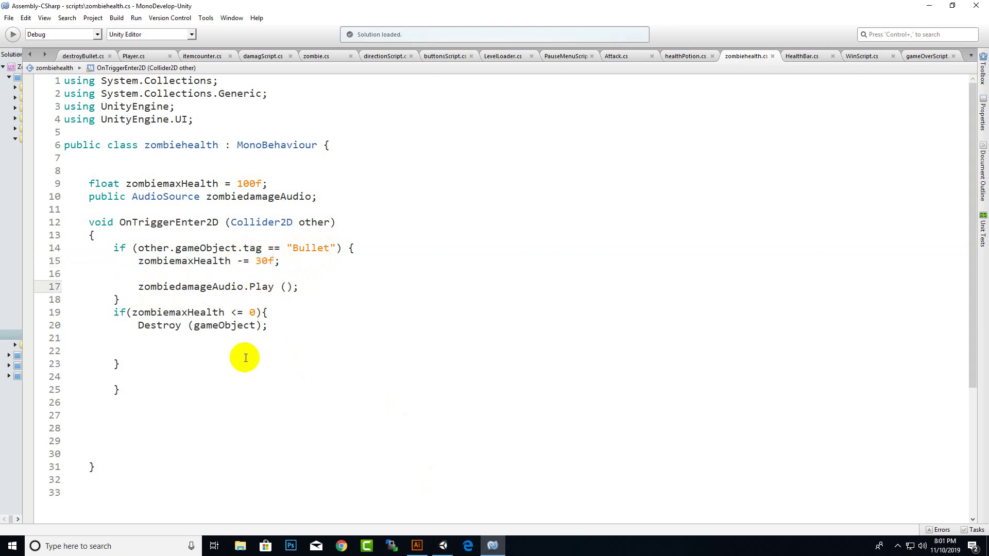
{"action": "left_click_drag", "start_coordinate": [137, 325], "coordinate": [310, 326]}
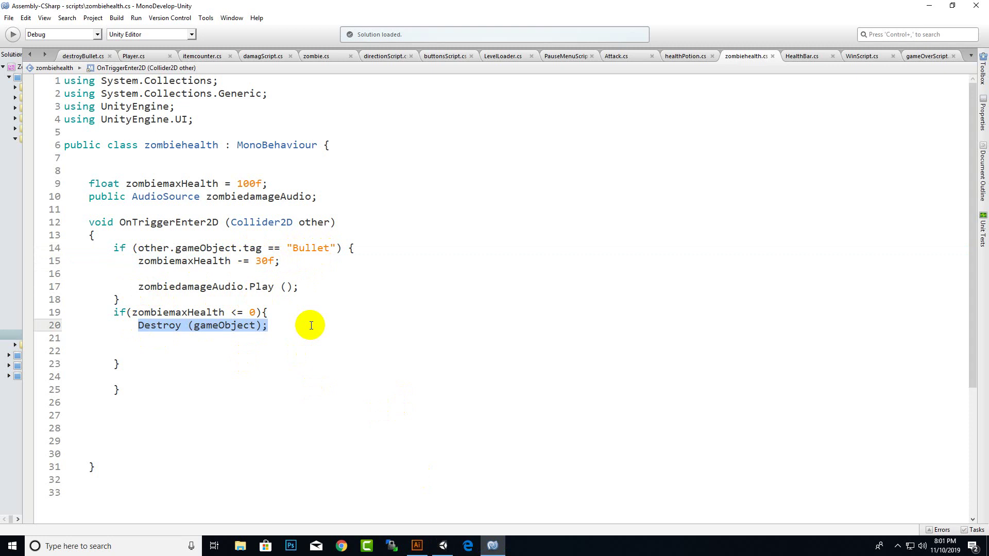
{"action": "left_click", "coordinate": [304, 320]}
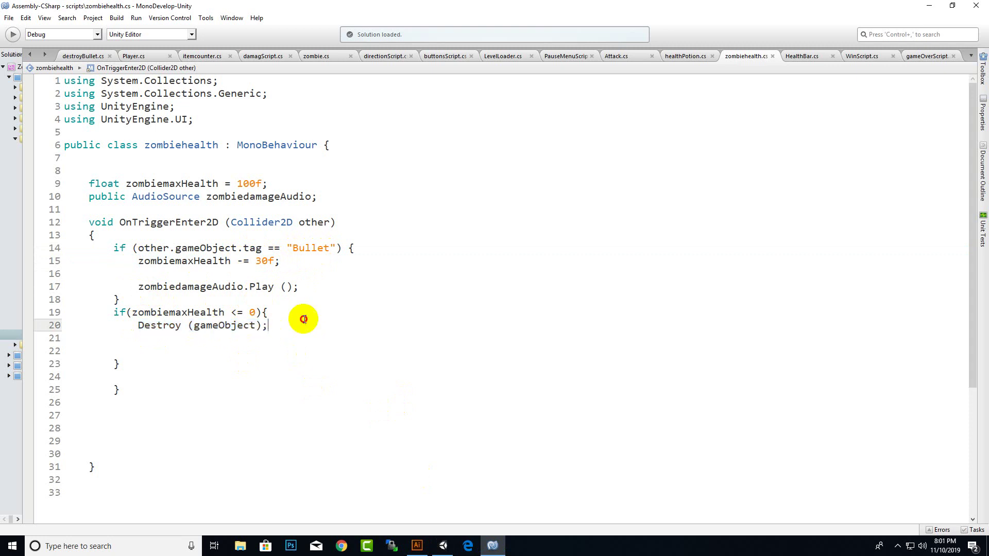
{"action": "left_click_drag", "start_coordinate": [163, 312], "coordinate": [206, 312]}
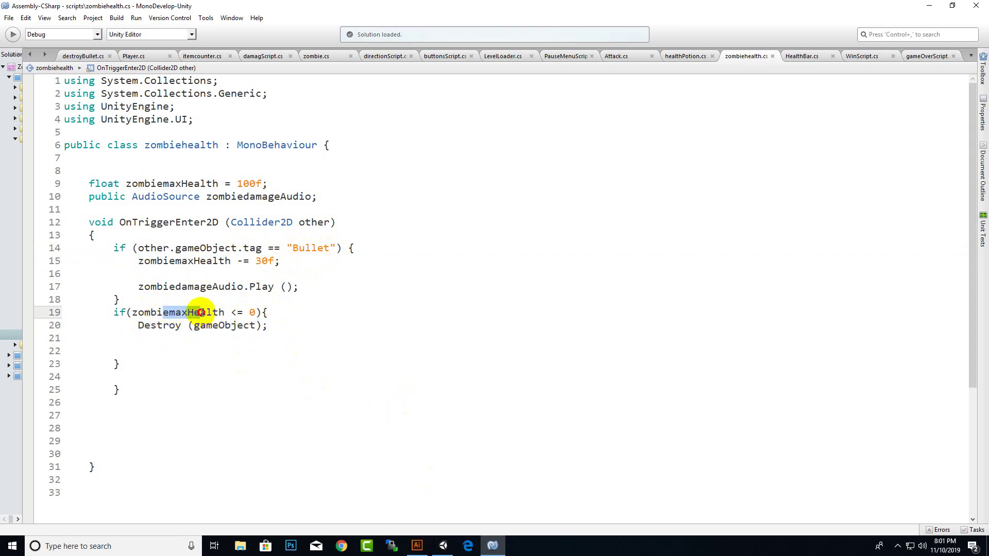
{"action": "left_click", "coordinate": [254, 312]}
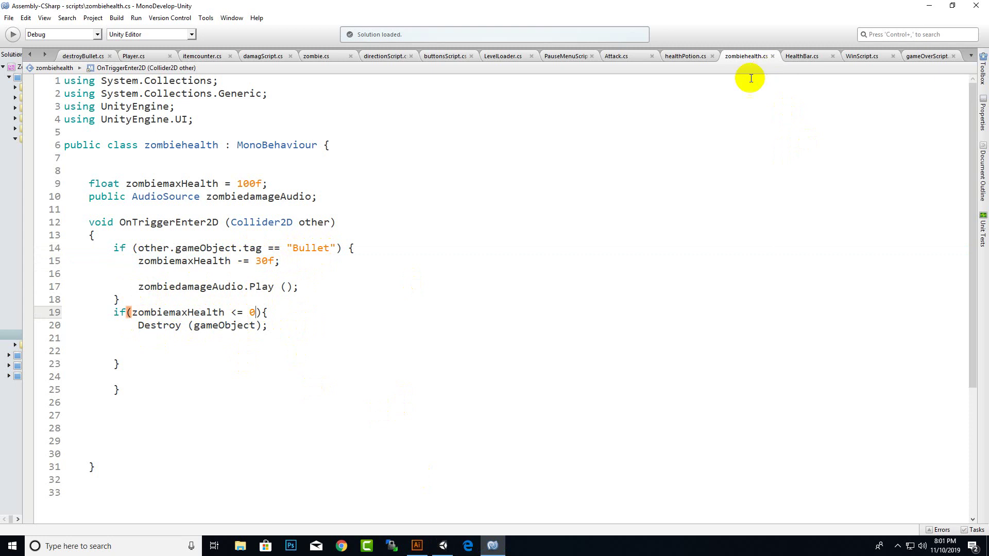
{"action": "left_click_drag", "start_coordinate": [266, 388], "coordinate": [81, 126]}
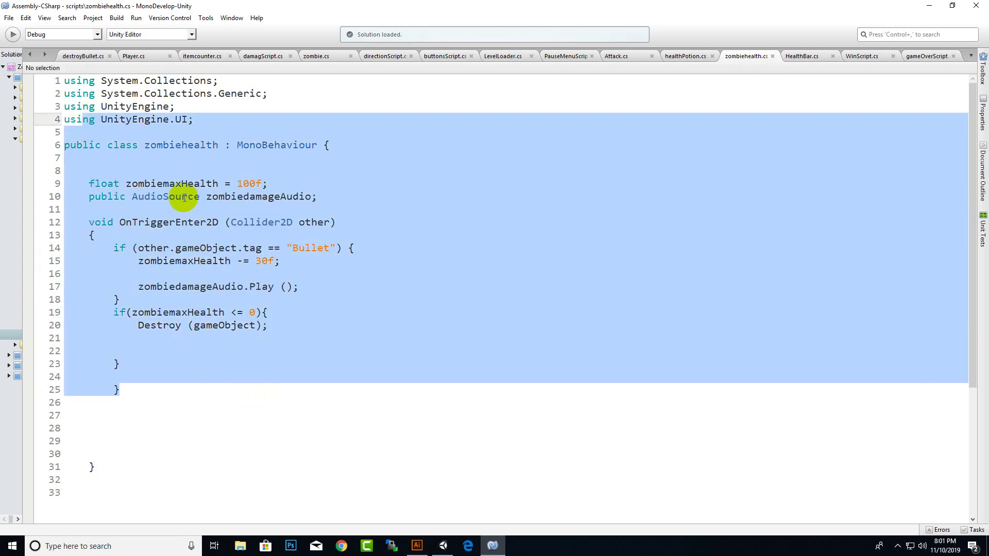
{"action": "left_click", "coordinate": [287, 276]}
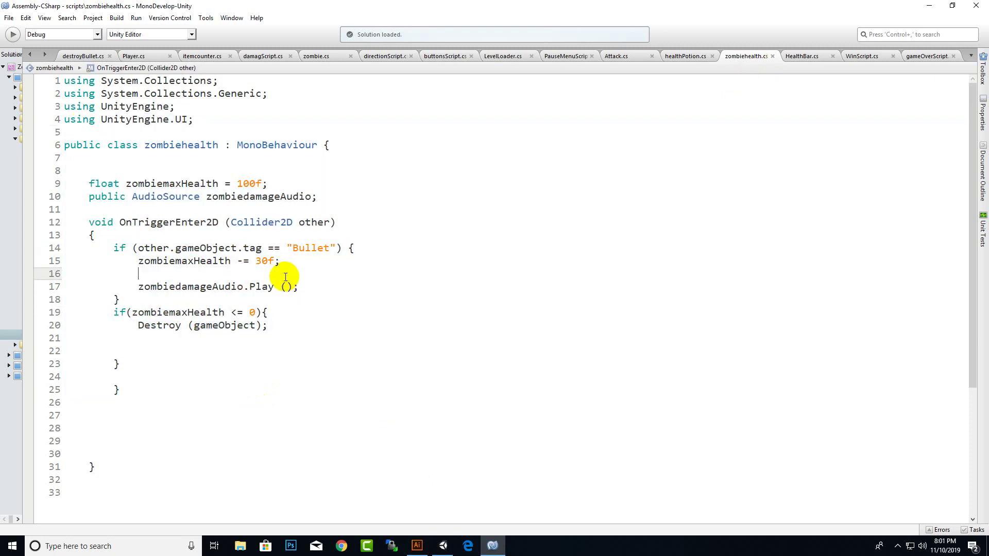
{"action": "scroll", "coordinate": [284, 277], "scroll_direction": "down", "scroll_amount": 4}
{"action": "scroll", "coordinate": [284, 276], "scroll_direction": "up", "scroll_amount": 4}
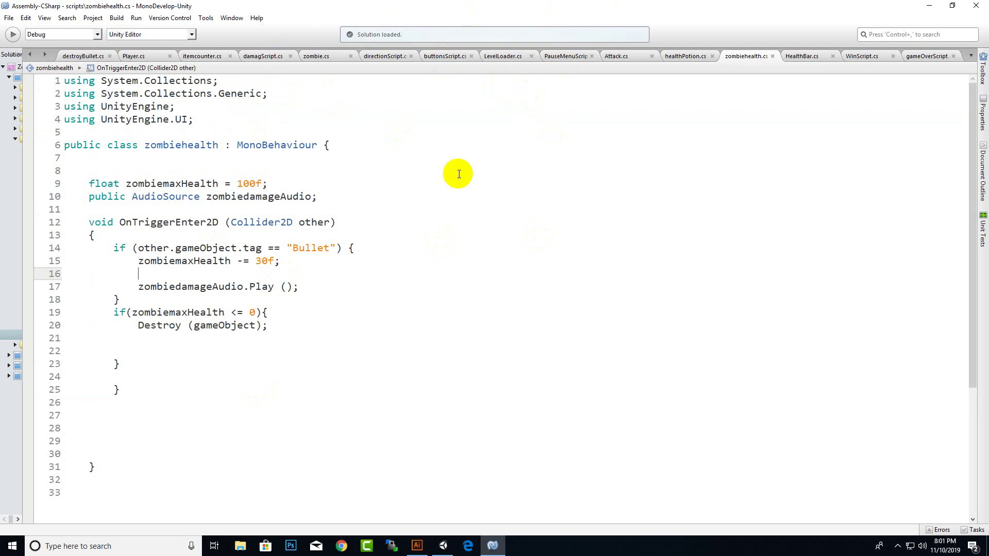
- Revisit healthPotion.cs and gameOverScript.cs in MonoDevelop
{"action": "left_click", "coordinate": [694, 57]}
{"action": "scroll", "coordinate": [618, 247], "scroll_direction": "down", "scroll_amount": 1}
{"action": "scroll", "coordinate": [558, 248], "scroll_direction": "up", "scroll_amount": 1}
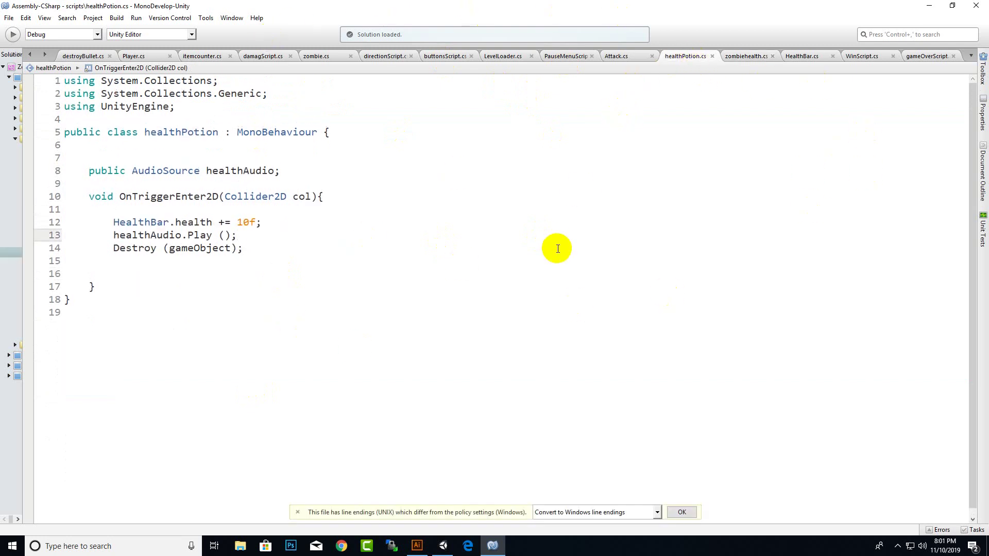
{"action": "left_click", "coordinate": [927, 56]}
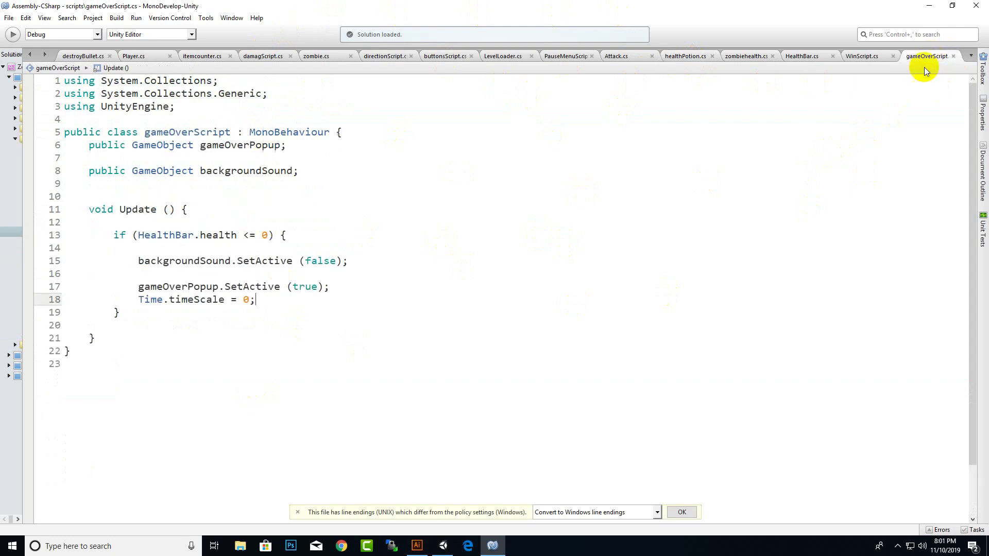
{"action": "left_click", "coordinate": [580, 273]}
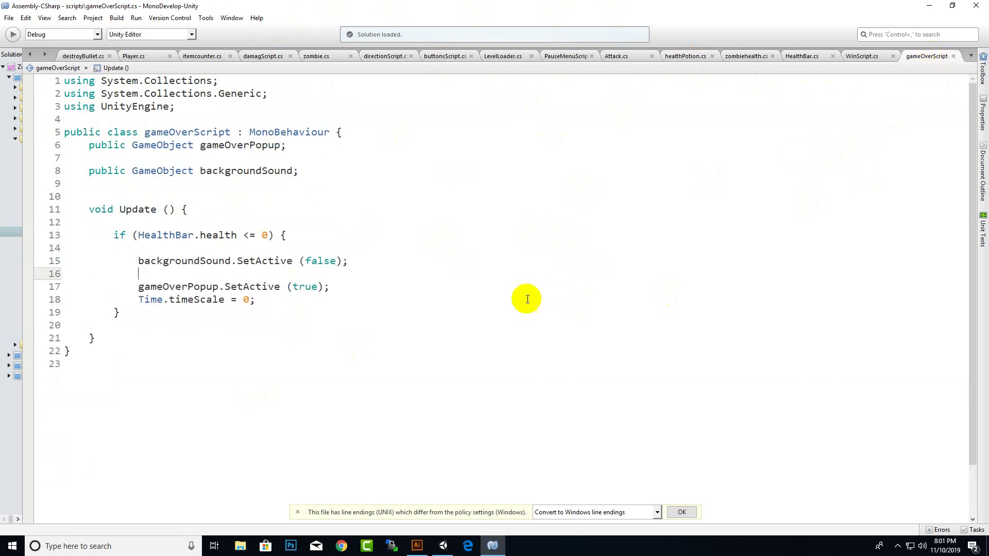
- Back in Unity, zoom and pan the Scene view to show the level's floating islands
{"action": "left_click", "coordinate": [443, 537]}
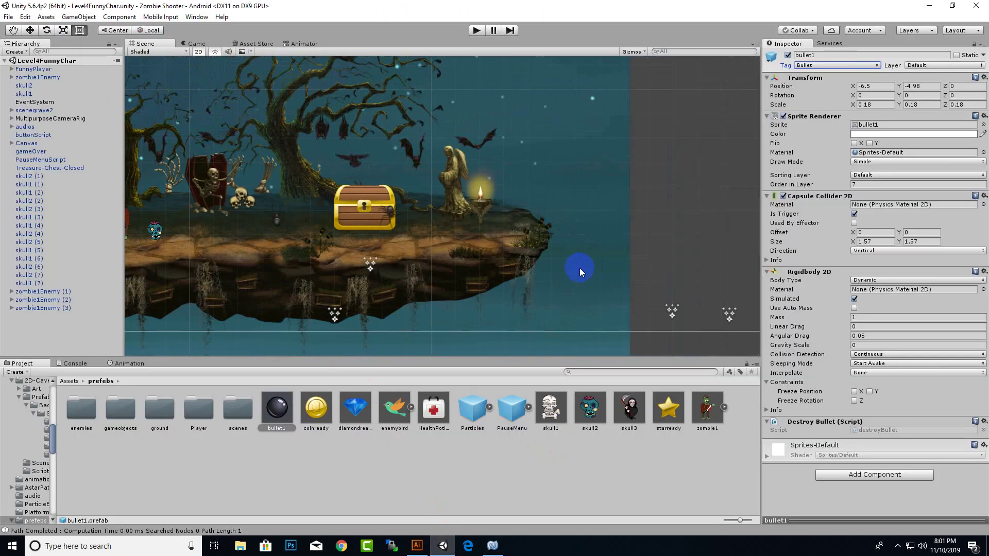
{"action": "scroll", "coordinate": [624, 289], "scroll_direction": "down", "scroll_amount": 1}
{"action": "scroll", "coordinate": [625, 289], "scroll_direction": "down", "scroll_amount": 2}
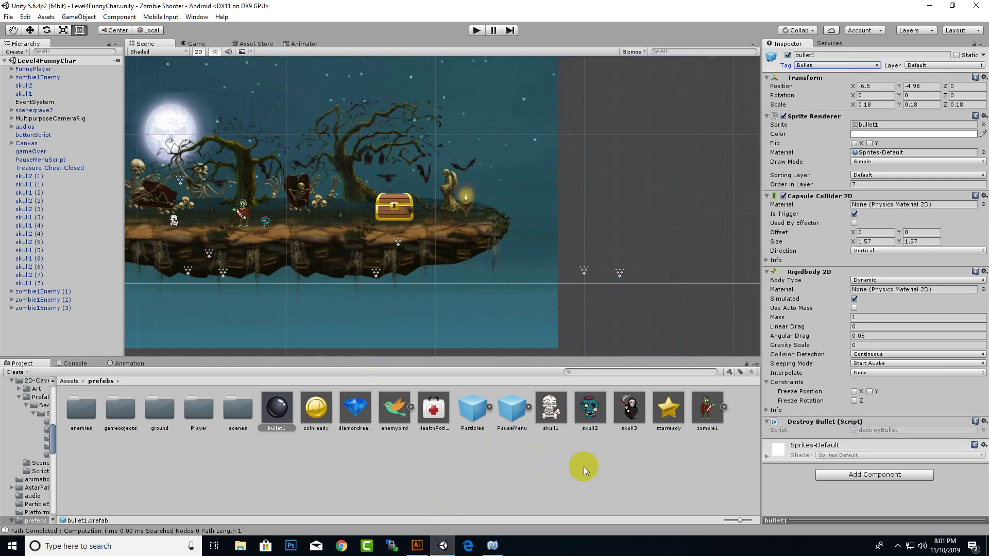
{"action": "left_click", "coordinate": [492, 545]}
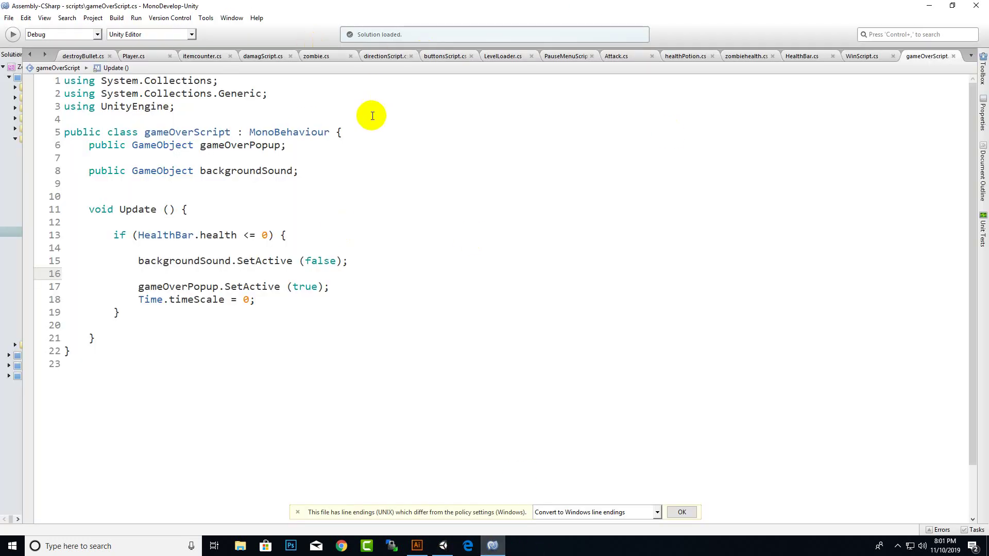
{"action": "left_click", "coordinate": [443, 545]}
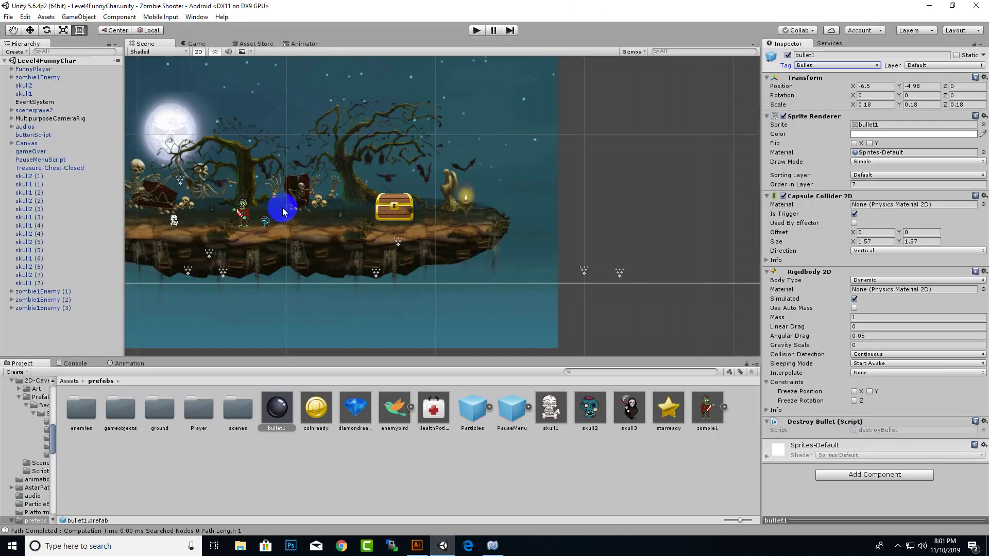
{"action": "scroll", "coordinate": [446, 222], "scroll_direction": "down", "scroll_amount": 1}
{"action": "middle_click_drag", "start_coordinate": [313, 300], "coordinate": [641, 266]}
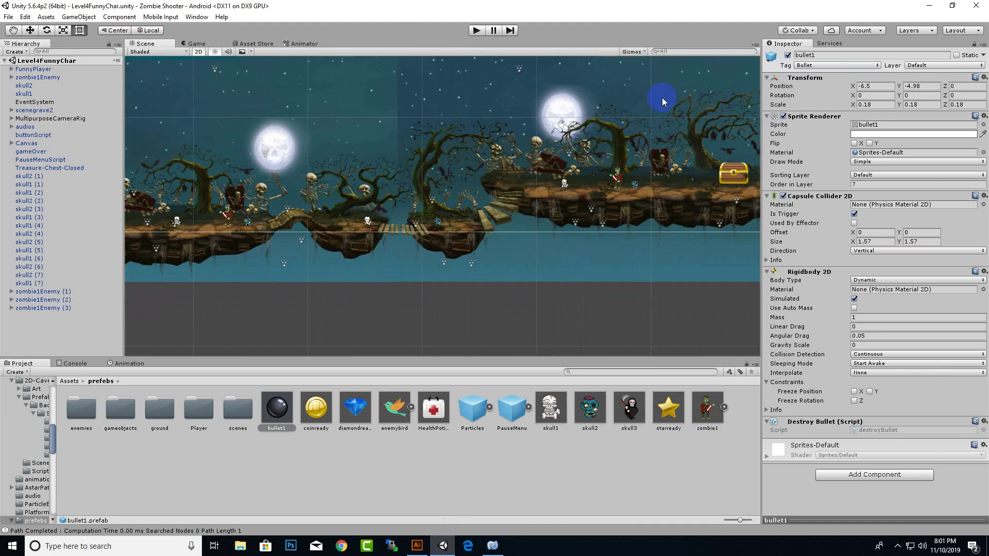
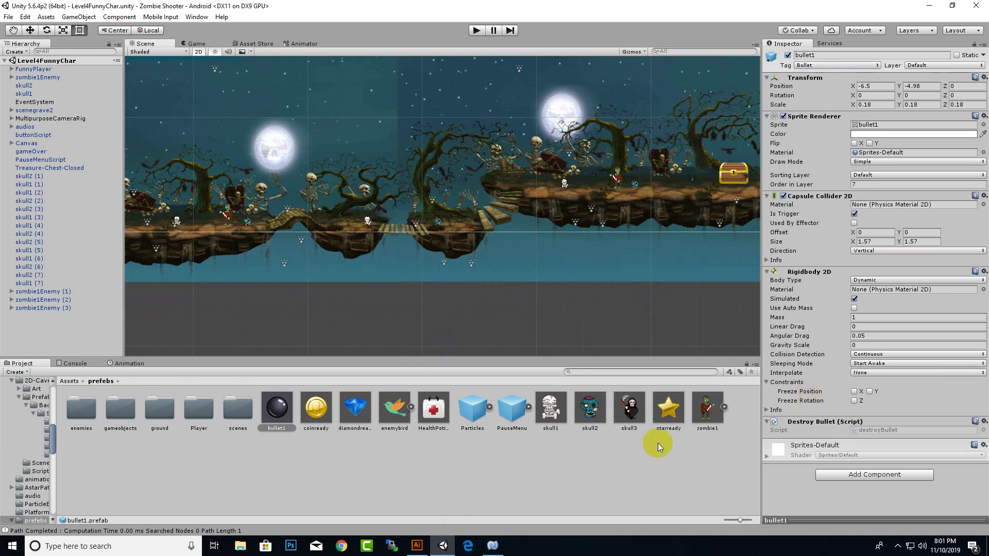
- Pan around the Level4FunnyChar scene, then open prefebs/Player to show FunnyPlayer, GirlPlayer and TallPlayer
{"action": "scroll", "coordinate": [401, 243], "scroll_direction": "down", "scroll_amount": 3}
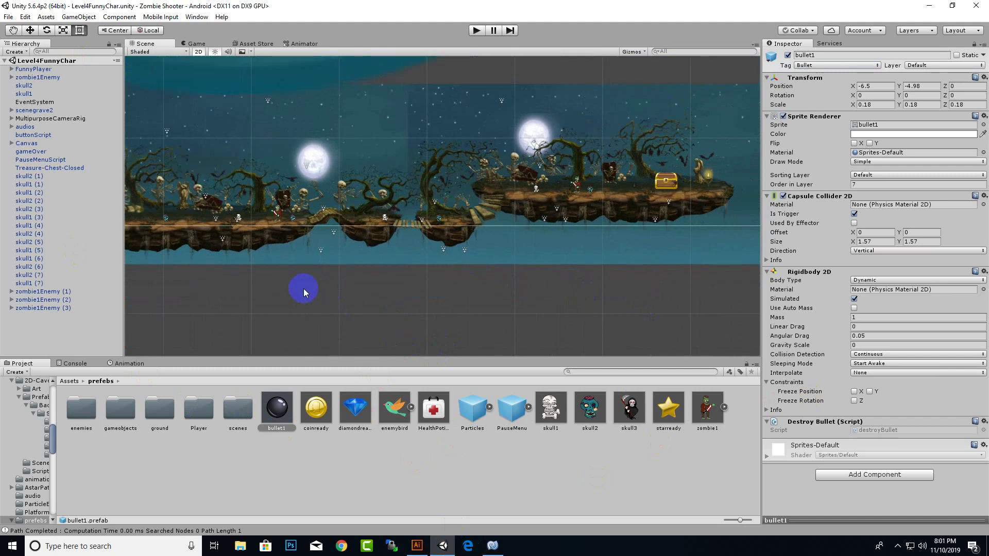
{"action": "middle_click_drag", "start_coordinate": [304, 289], "coordinate": [468, 251]}
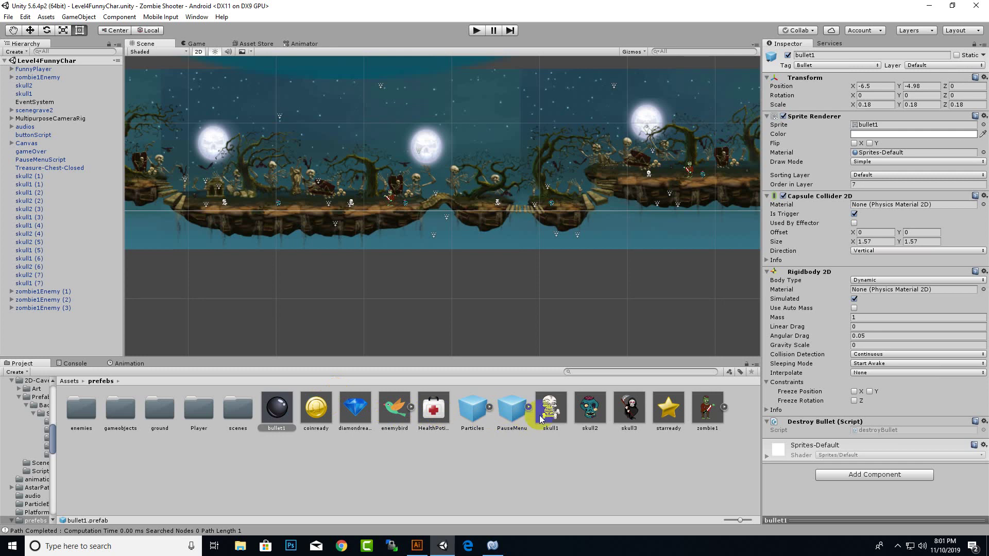
{"action": "left_click", "coordinate": [450, 316]}
{"action": "left_click", "coordinate": [490, 118]}
{"action": "scroll", "coordinate": [359, 316], "scroll_direction": "down", "scroll_amount": 1}
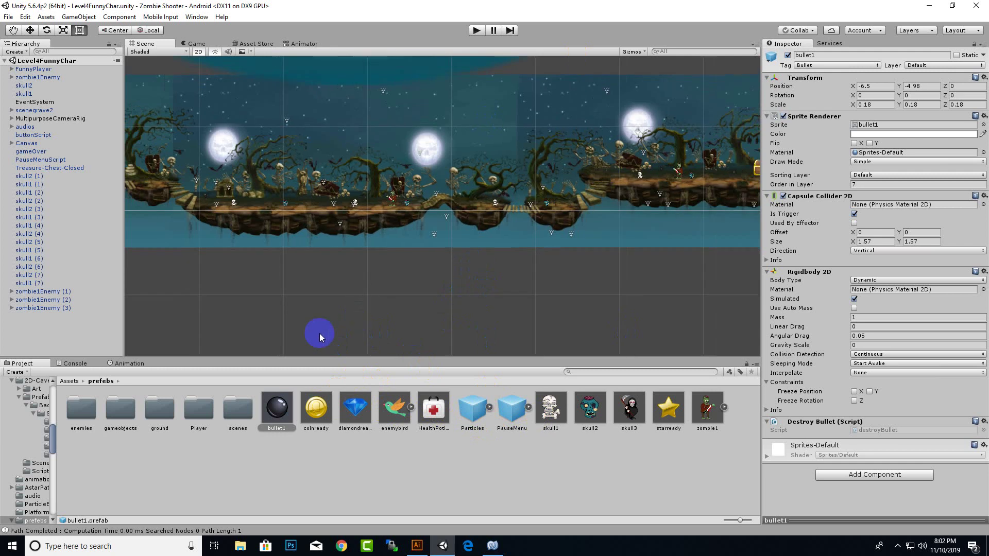
{"action": "middle_click_drag", "start_coordinate": [326, 357], "coordinate": [393, 311]}
{"action": "double_click", "coordinate": [199, 410]}
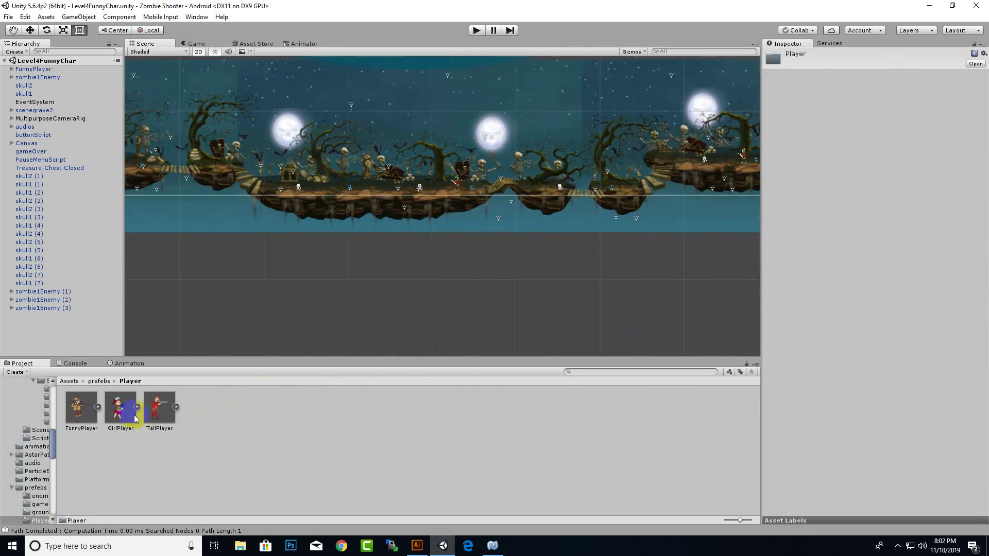
- Open the gameobjects prefab folder and inspect the gameOver and PauseMenuScript objects
{"action": "left_click", "coordinate": [100, 382]}
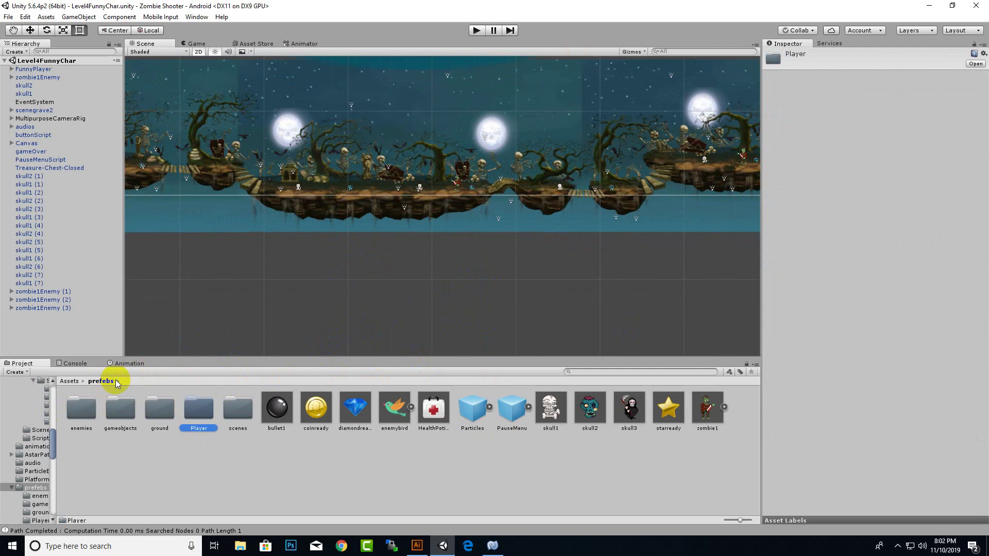
{"action": "double_click", "coordinate": [124, 395]}
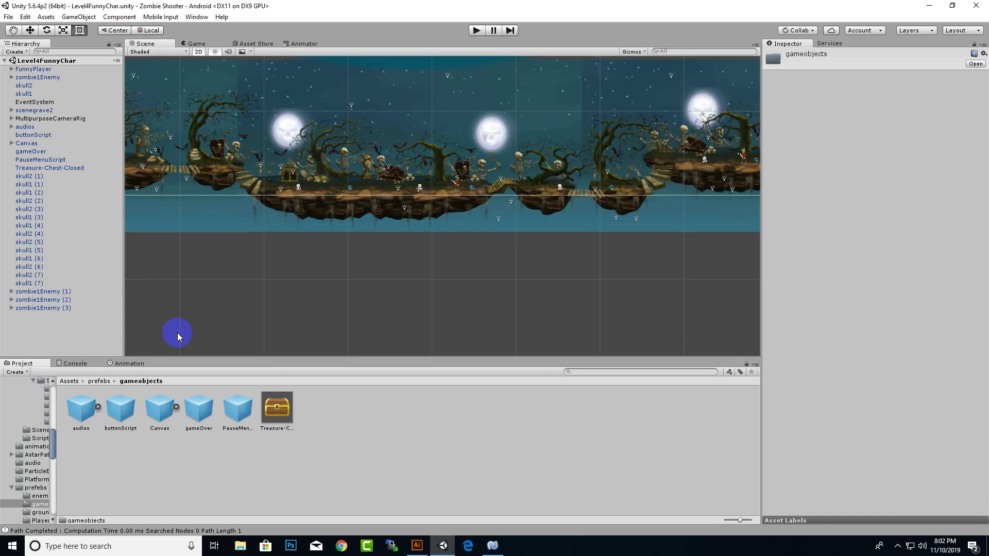
{"action": "left_click", "coordinate": [31, 151]}
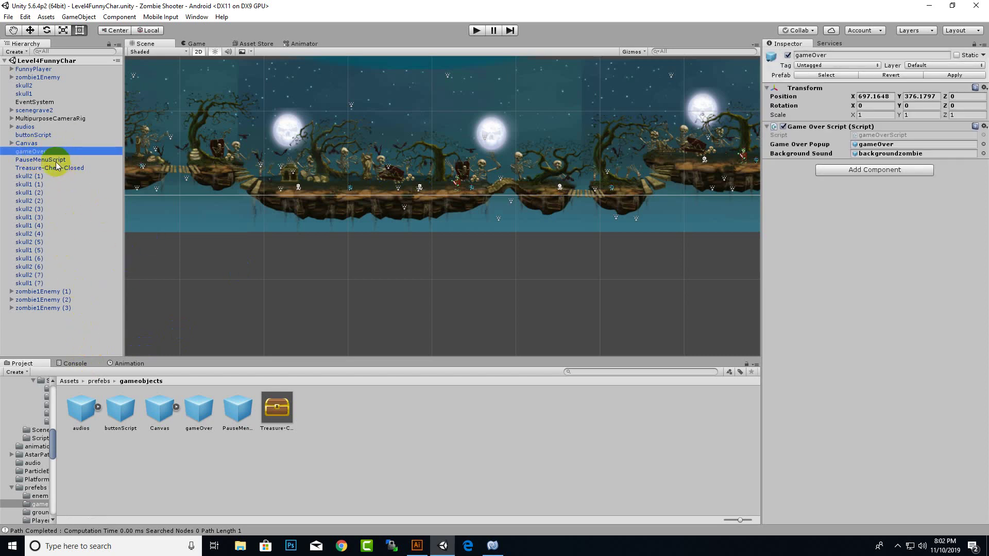
{"action": "left_click", "coordinate": [56, 160]}
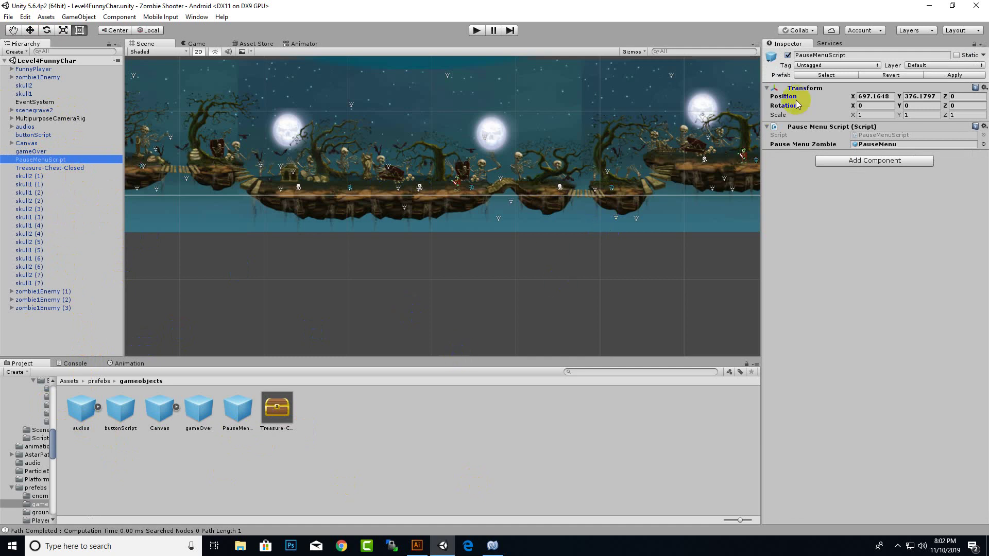
- Browse the enemies folder, go back to Assets and reopen the prefebs folder
{"action": "left_click", "coordinate": [101, 382]}
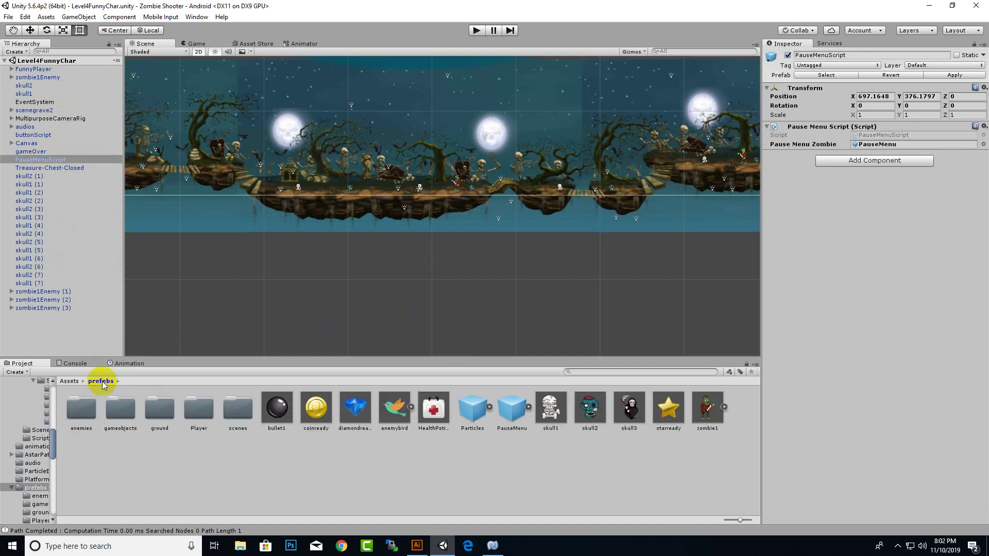
{"action": "double_click", "coordinate": [81, 408]}
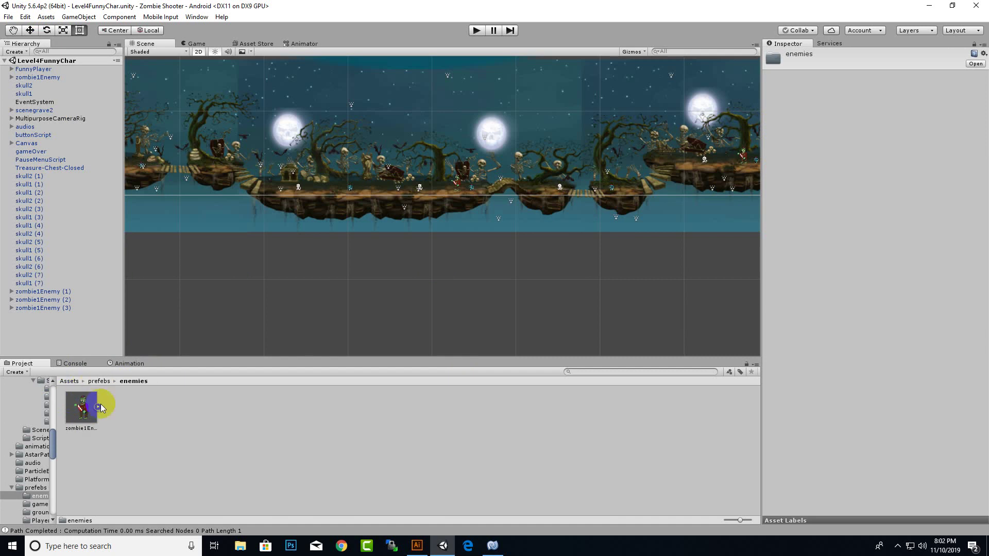
{"action": "left_click", "coordinate": [94, 384]}
{"action": "left_click", "coordinate": [73, 381]}
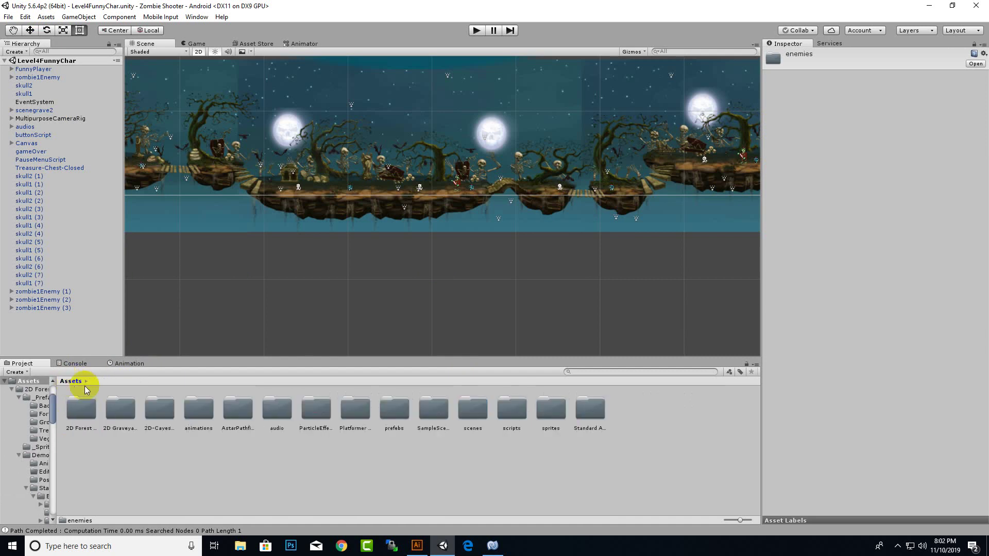
{"action": "left_click", "coordinate": [347, 402]}
{"action": "left_click", "coordinate": [496, 464]}
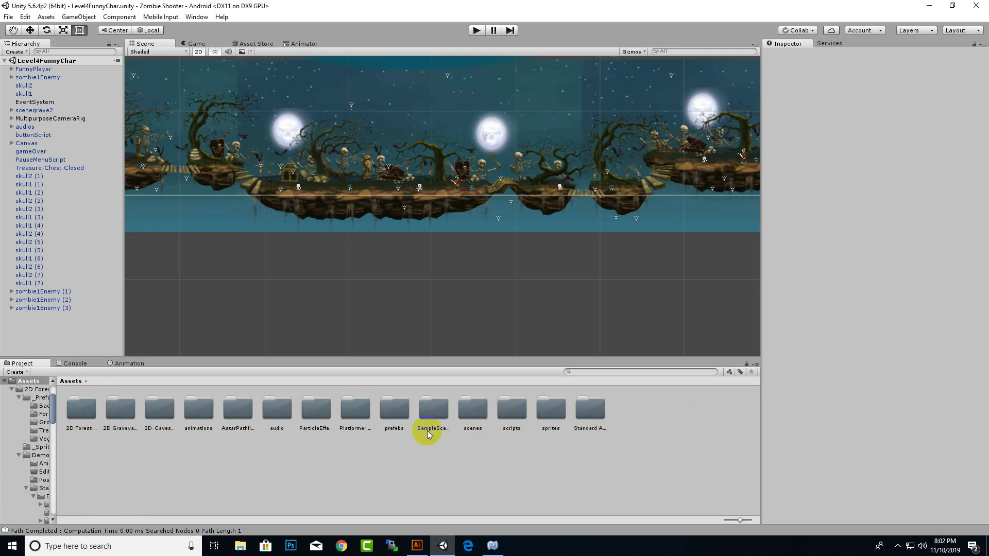
{"action": "double_click", "coordinate": [392, 414]}
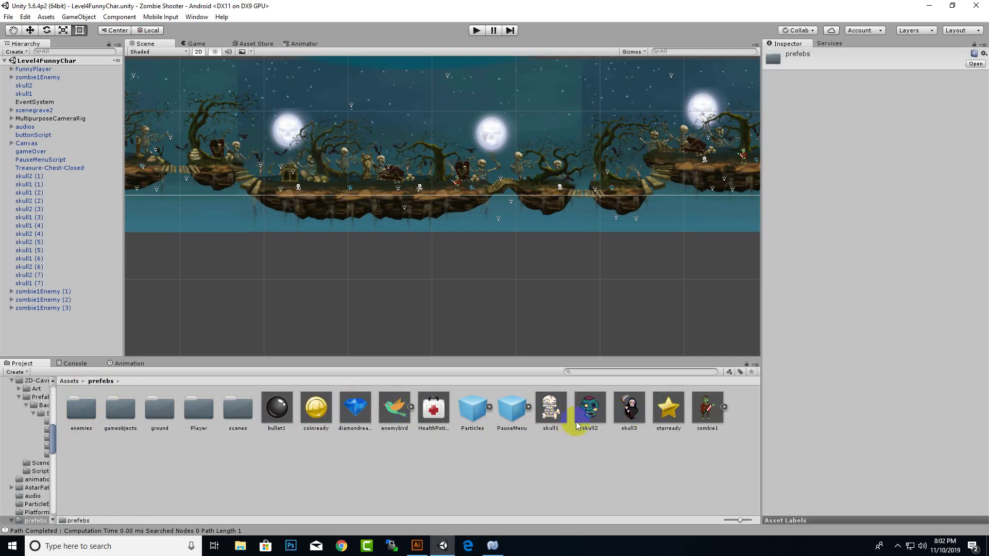
- Pan and zoom the Scene view across the level
{"action": "scroll", "coordinate": [497, 283], "scroll_direction": "down", "scroll_amount": 1}
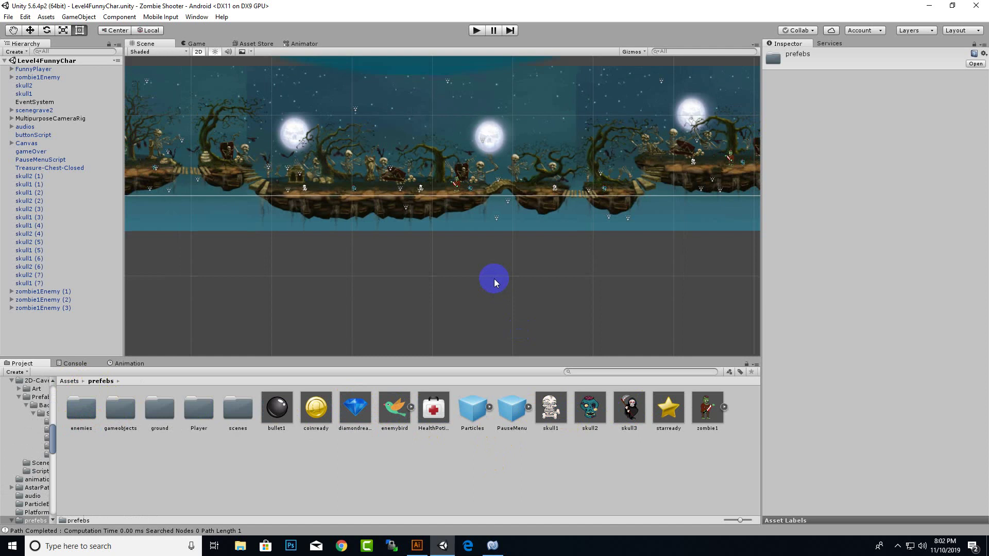
{"action": "scroll", "coordinate": [493, 279], "scroll_direction": "down", "scroll_amount": 3}
{"action": "middle_click_drag", "start_coordinate": [449, 221], "coordinate": [428, 275]}
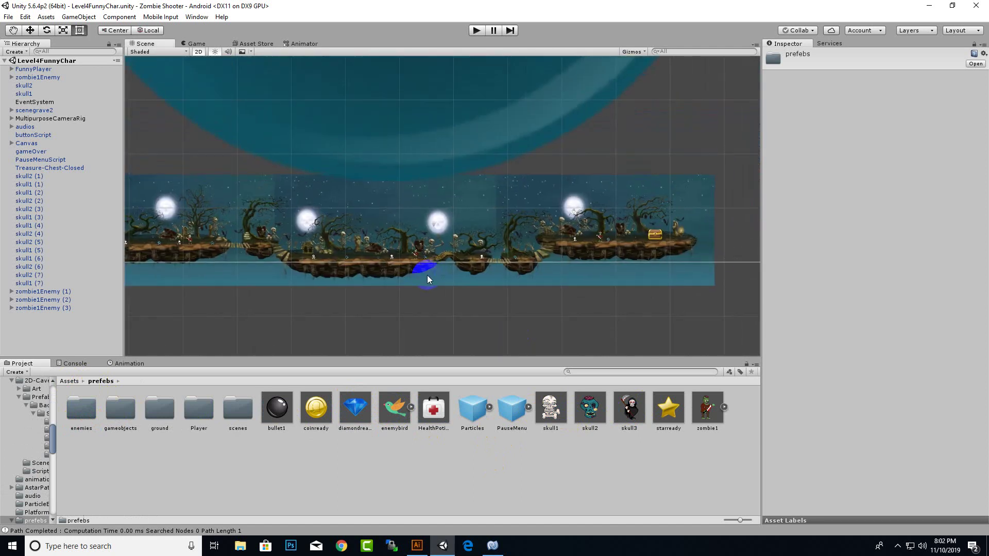
{"action": "middle_click_drag", "start_coordinate": [308, 324], "coordinate": [479, 294]}
{"action": "scroll", "coordinate": [410, 271], "scroll_direction": "down", "scroll_amount": 2}
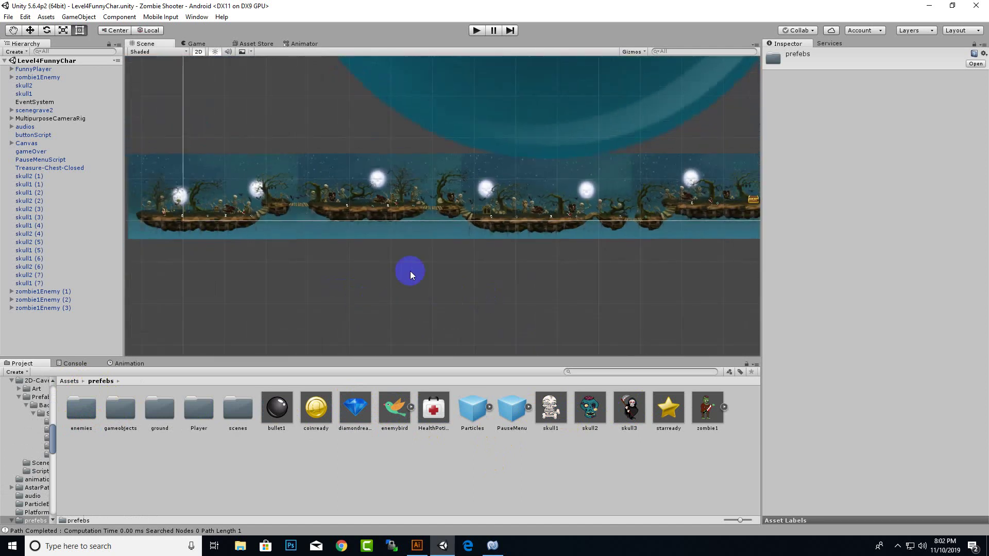
{"action": "scroll", "coordinate": [477, 279], "scroll_direction": "up", "scroll_amount": 1}
{"action": "scroll", "coordinate": [484, 300], "scroll_direction": "up", "scroll_amount": 2}
{"action": "scroll", "coordinate": [445, 301], "scroll_direction": "up", "scroll_amount": 2}
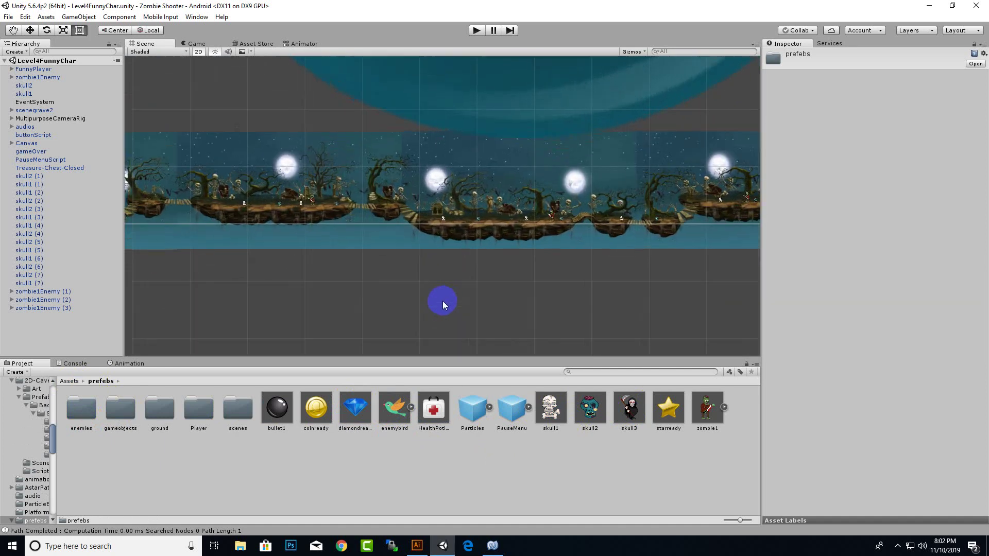
{"action": "middle_click_drag", "start_coordinate": [424, 273], "coordinate": [298, 290]}
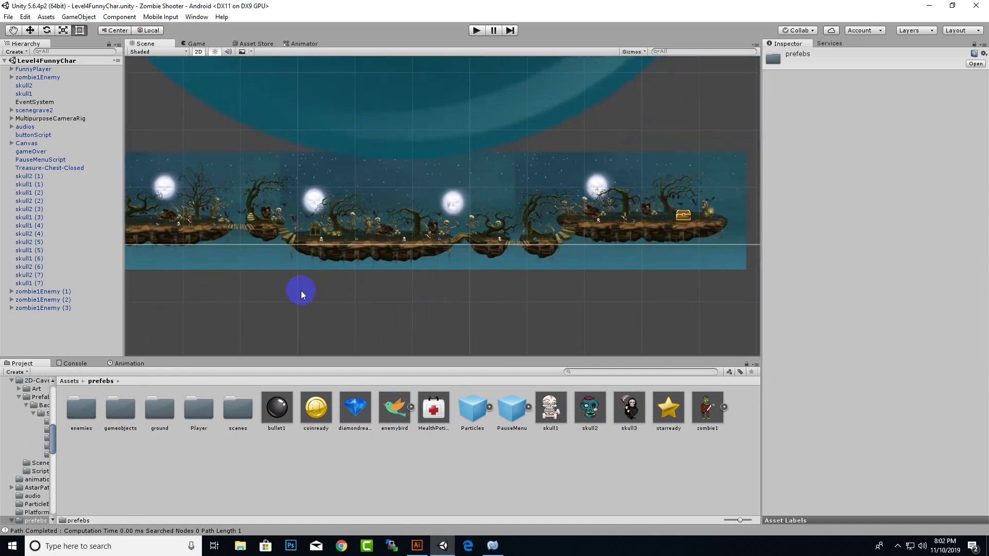
{"action": "scroll", "coordinate": [475, 309], "scroll_direction": "down", "scroll_amount": 1}
{"action": "scroll", "coordinate": [474, 310], "scroll_direction": "down", "scroll_amount": 1}
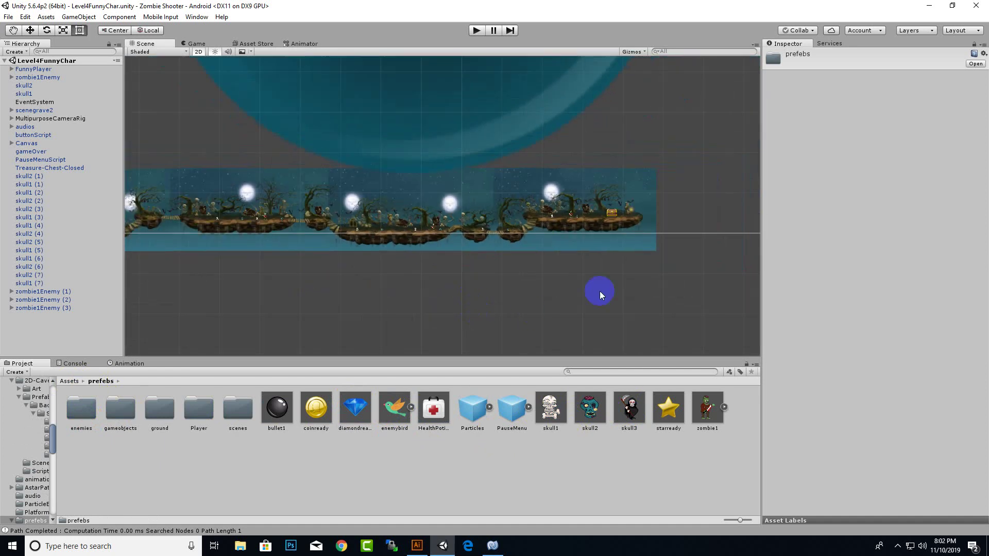
{"action": "scroll", "coordinate": [592, 307], "scroll_direction": "up", "scroll_amount": 1}
{"action": "scroll", "coordinate": [446, 261], "scroll_direction": "down", "scroll_amount": 1}
{"action": "scroll", "coordinate": [452, 265], "scroll_direction": "down", "scroll_amount": 3}
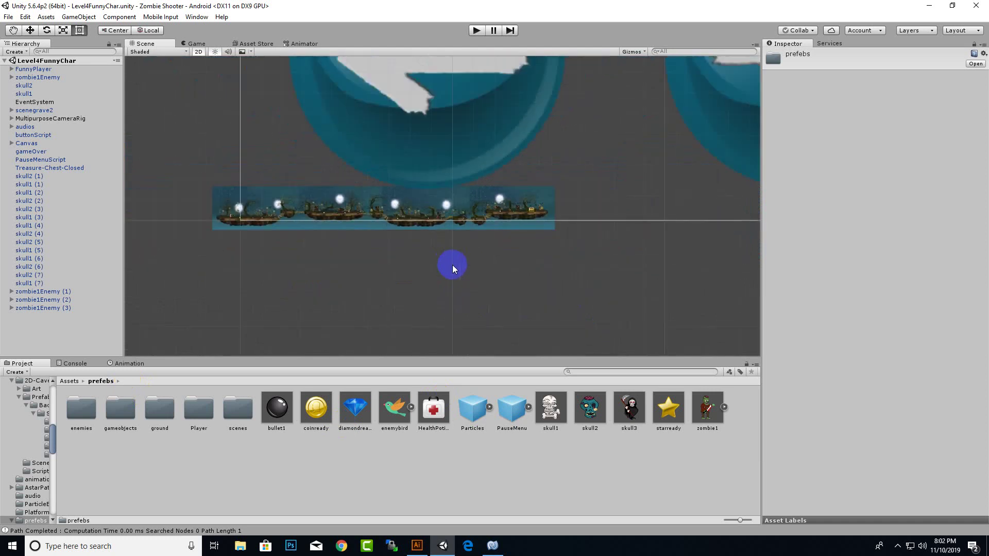
{"action": "scroll", "coordinate": [453, 265], "scroll_direction": "down", "scroll_amount": 5}
{"action": "scroll", "coordinate": [453, 273], "scroll_direction": "down", "scroll_amount": 3}
{"action": "scroll", "coordinate": [453, 275], "scroll_direction": "down", "scroll_amount": 2}
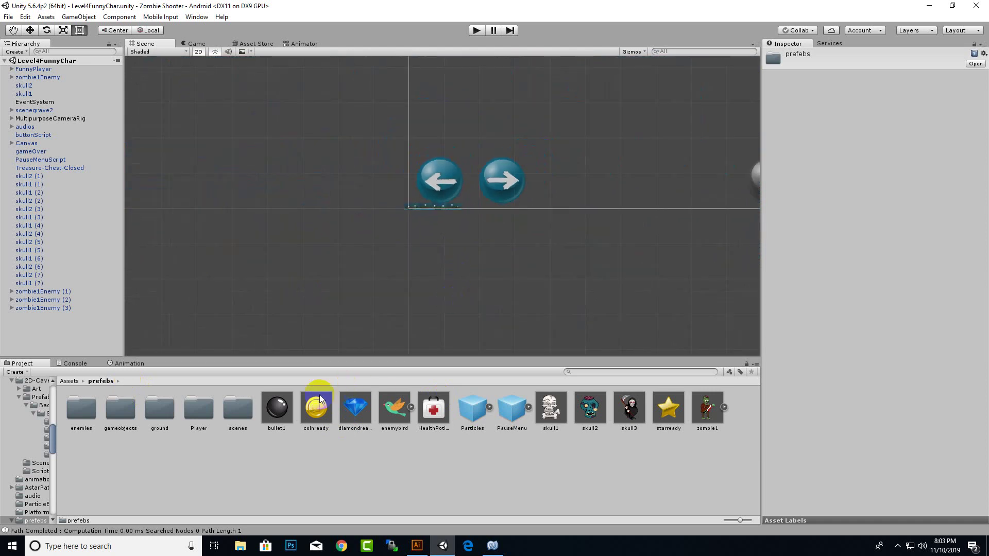
- Bring the HUD canvas with bullet, jump, coin, star, health and pause icons into view
{"action": "middle_click_drag", "start_coordinate": [523, 309], "coordinate": [412, 330]}
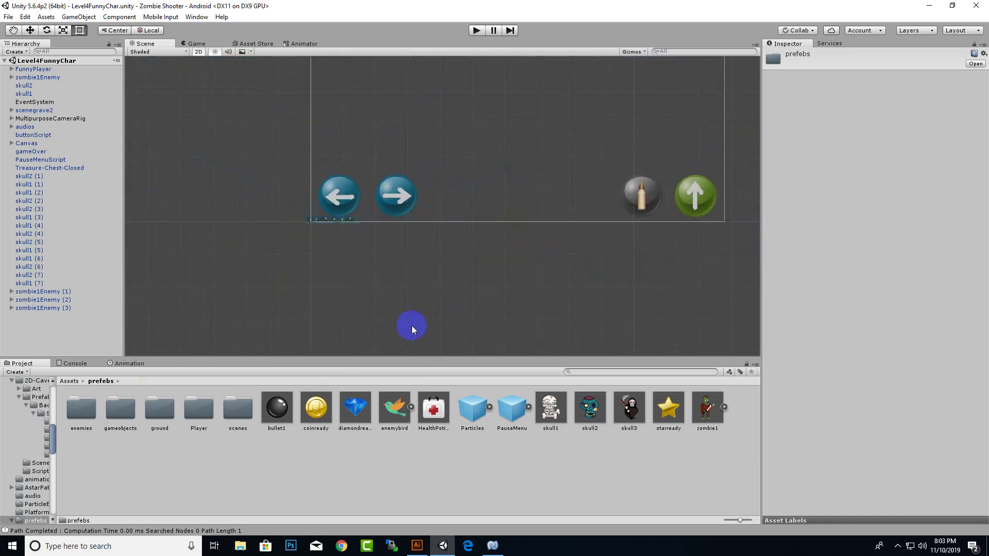
{"action": "scroll", "coordinate": [414, 323], "scroll_direction": "down", "scroll_amount": 2}
{"action": "middle_click_drag", "start_coordinate": [545, 274], "coordinate": [510, 322]}
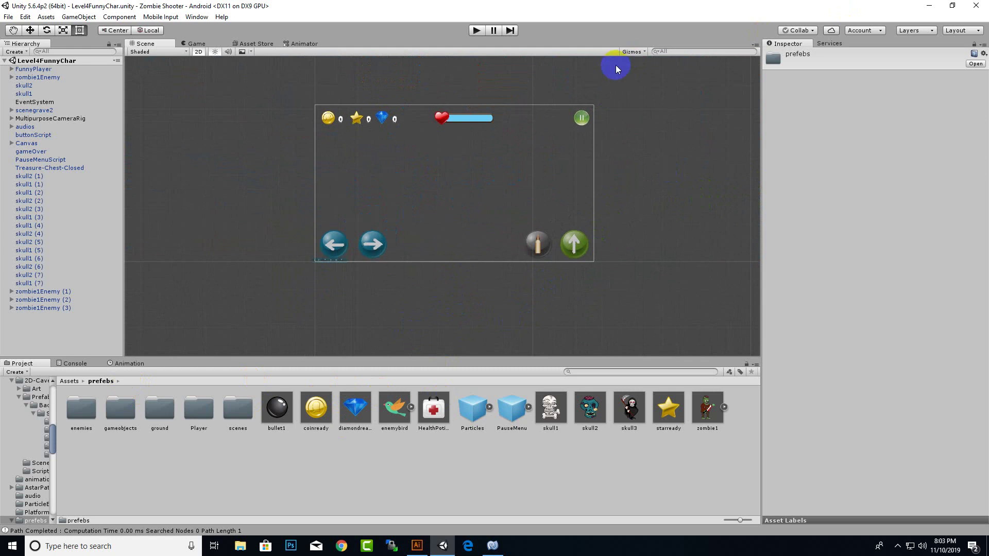
{"action": "middle_click_drag", "start_coordinate": [609, 78], "coordinate": [642, 85]}
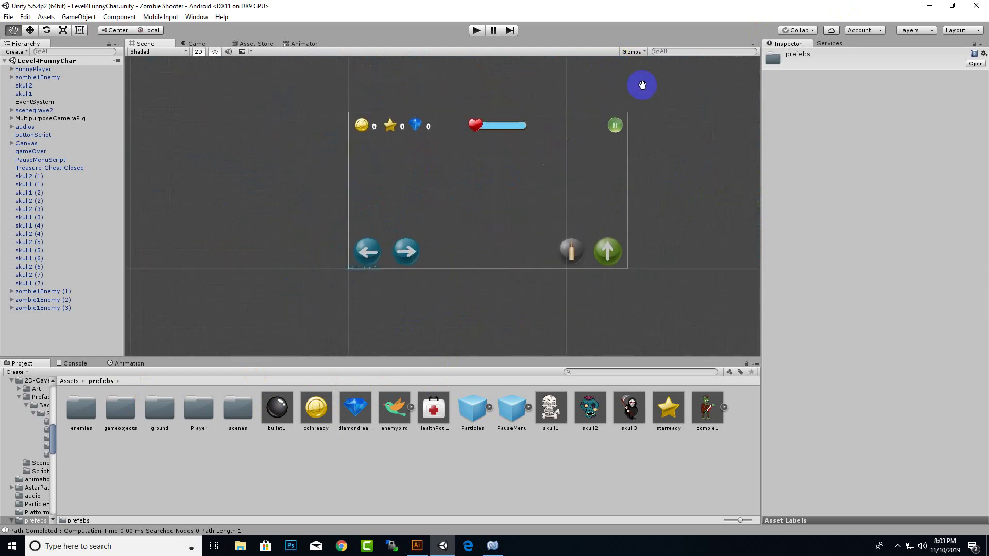
- Return the Project panel to the Assets root, recentre the canvas, and open the File menu
{"action": "left_click", "coordinate": [69, 381]}
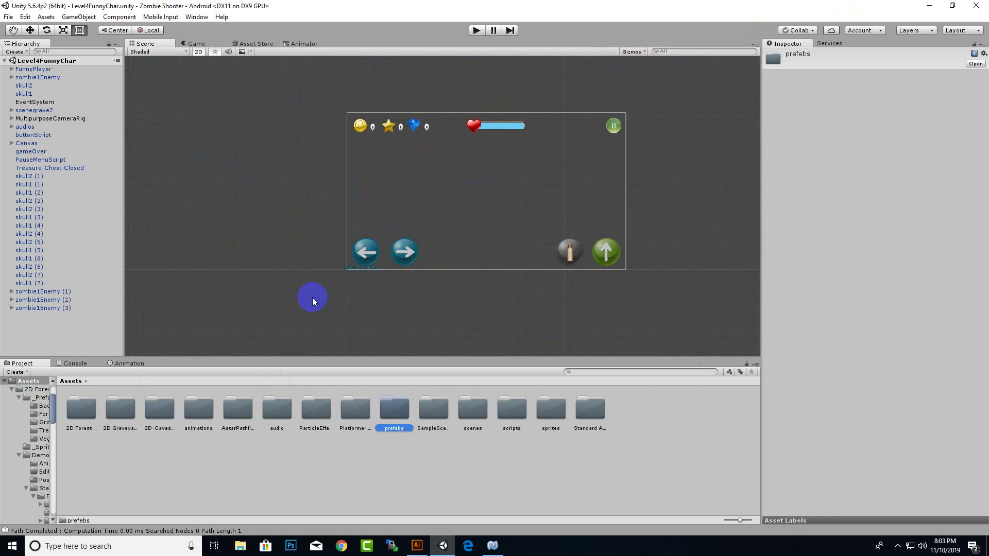
{"action": "left_click", "coordinate": [373, 325]}
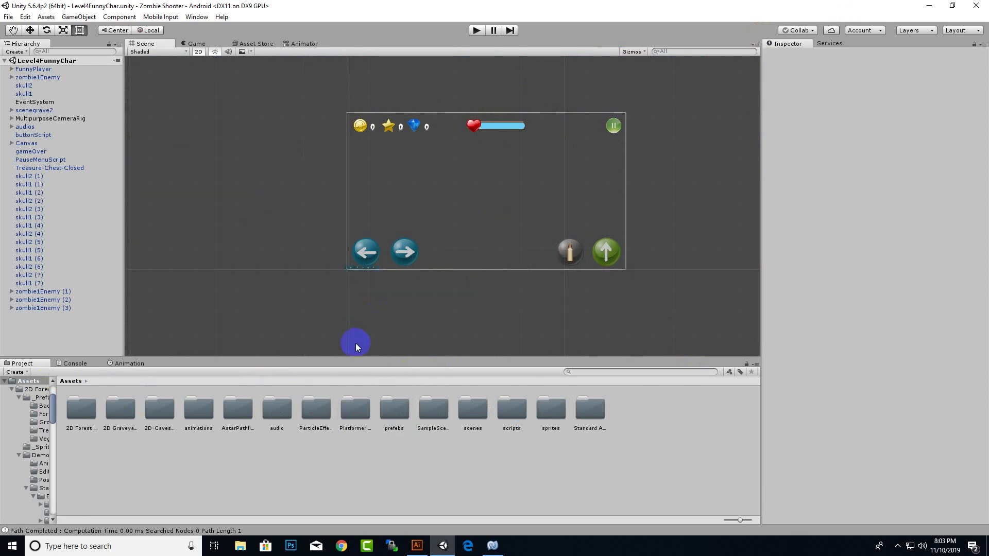
{"action": "scroll", "coordinate": [679, 191], "scroll_direction": "down", "scroll_amount": 1}
{"action": "scroll", "coordinate": [674, 199], "scroll_direction": "down", "scroll_amount": 2}
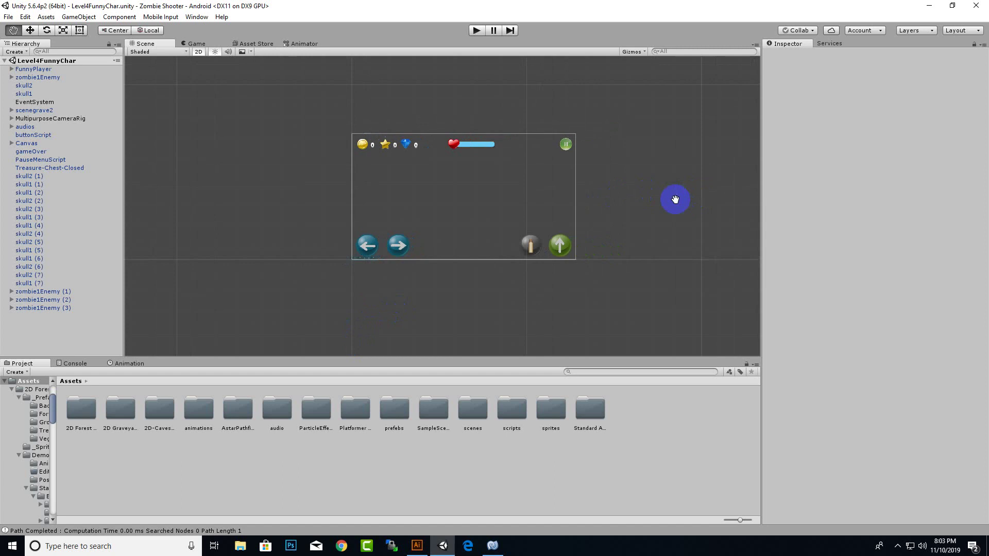
{"action": "mouse_move", "coordinate": [674, 199]}
{"action": "left_mouse_down"}
{"action": "mouse_move", "coordinate": [640, 198]}
{"action": "mouse_move", "coordinate": [700, 189]}
{"action": "left_mouse_up"}
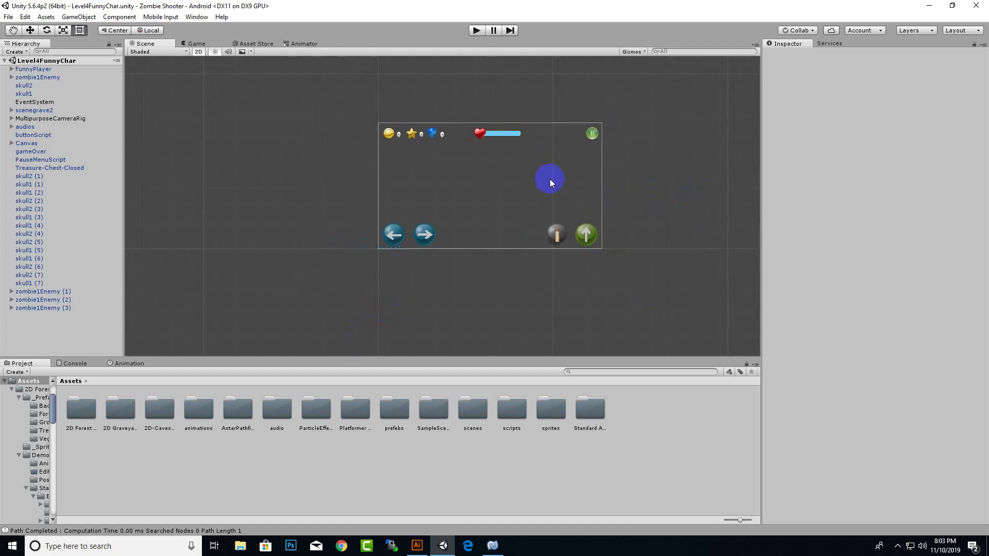
{"action": "left_click", "coordinate": [8, 16]}
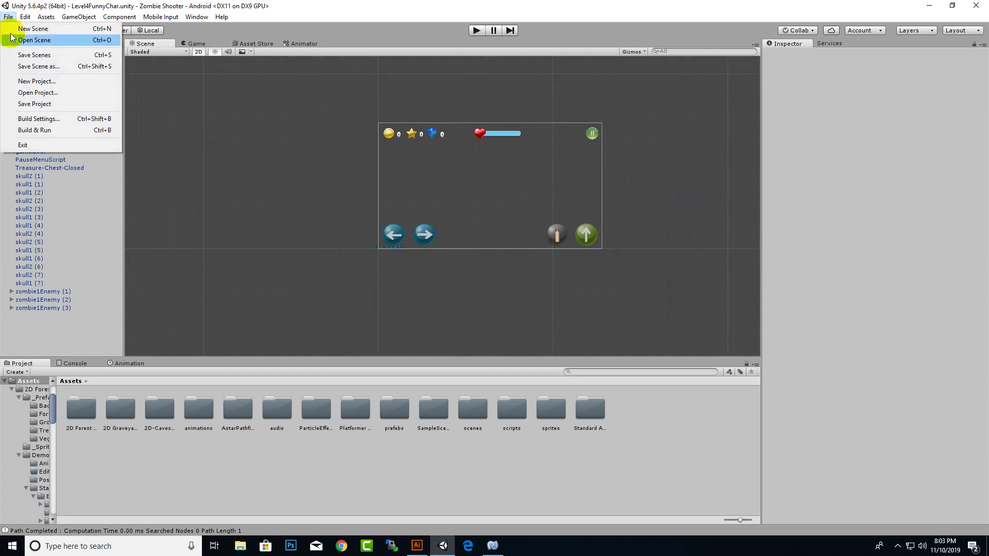
- Open Build Settings and its Player Settings, moving the Build Settings window aside
{"action": "left_click", "coordinate": [98, 118]}
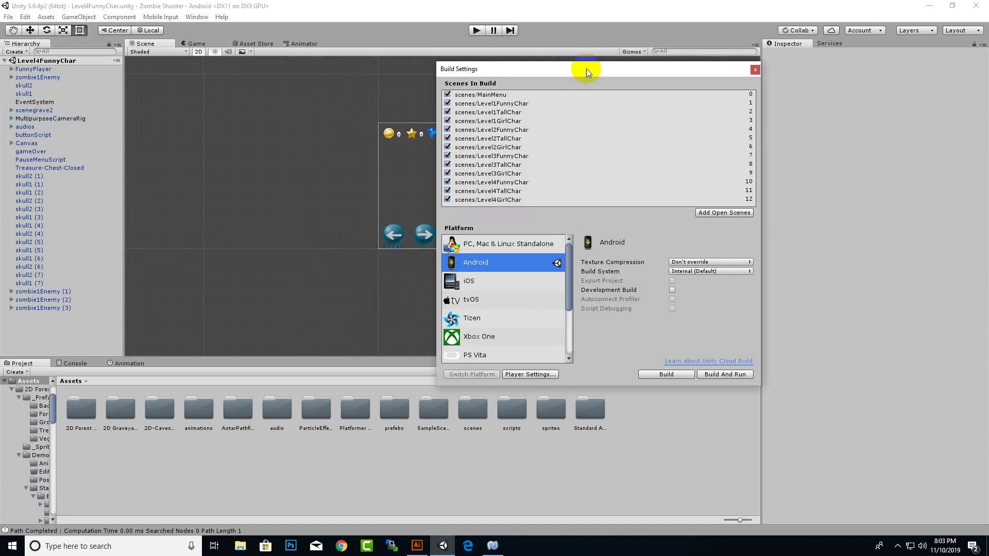
{"action": "left_click_drag", "start_coordinate": [586, 69], "coordinate": [390, 73]}
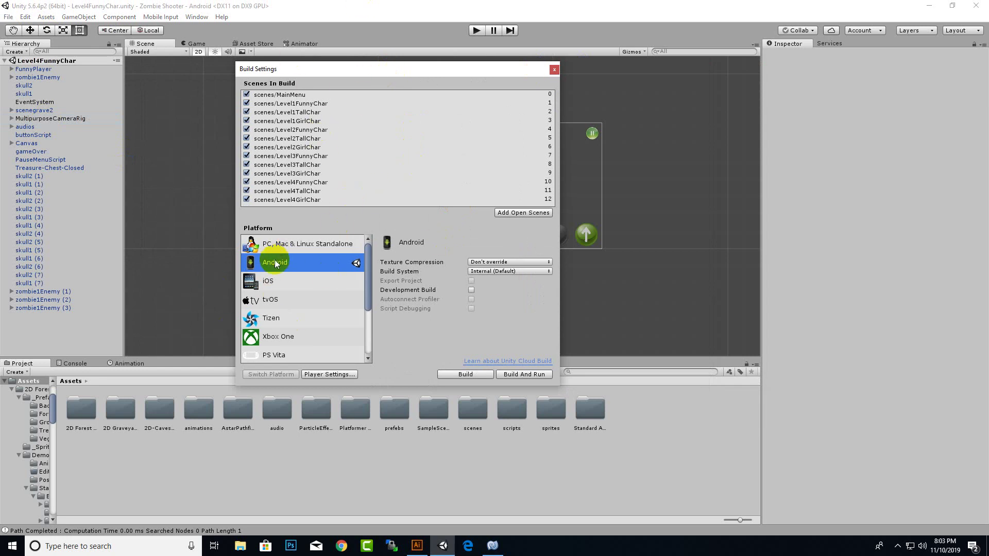
{"action": "left_click", "coordinate": [354, 374]}
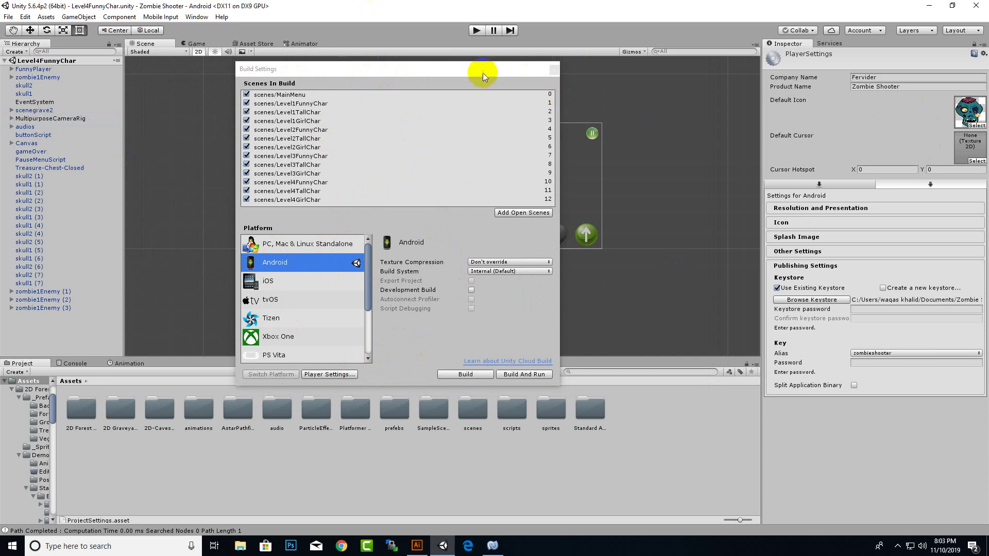
{"action": "left_click_drag", "start_coordinate": [483, 73], "coordinate": [309, 51]}
- Check company name Fervider and product name Zombie Shooter, then expand Resolution and Presentation
{"action": "left_click", "coordinate": [900, 79]}
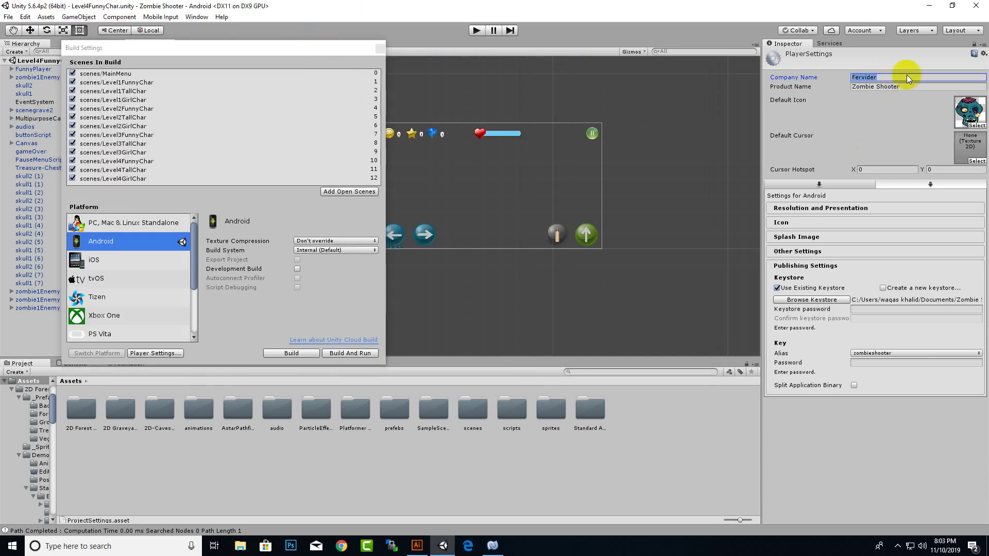
{"action": "left_click", "coordinate": [908, 86]}
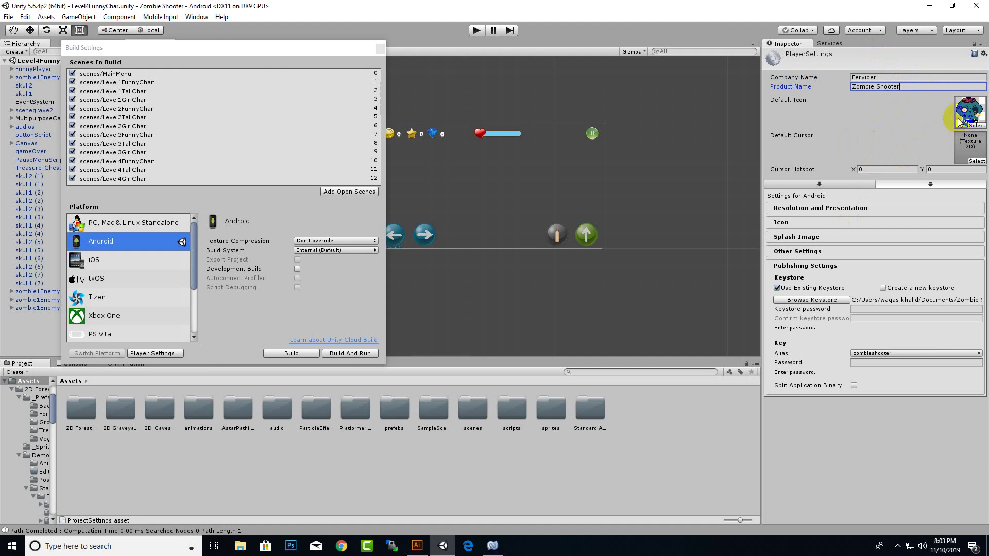
{"action": "left_click", "coordinate": [879, 208]}
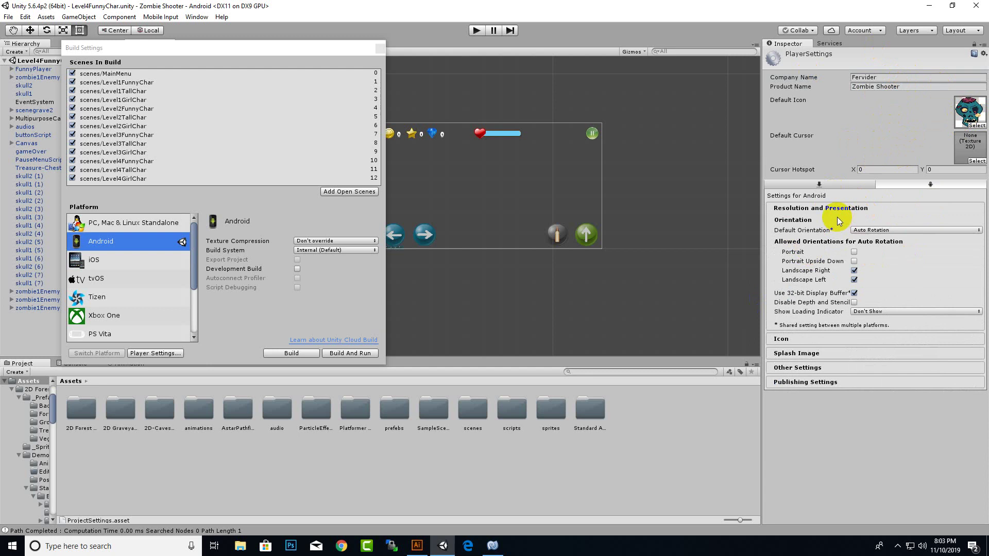
- Leave Default Orientation on Auto Rotation and show the zombie head icons for each Android size
{"action": "left_click", "coordinate": [874, 230]}
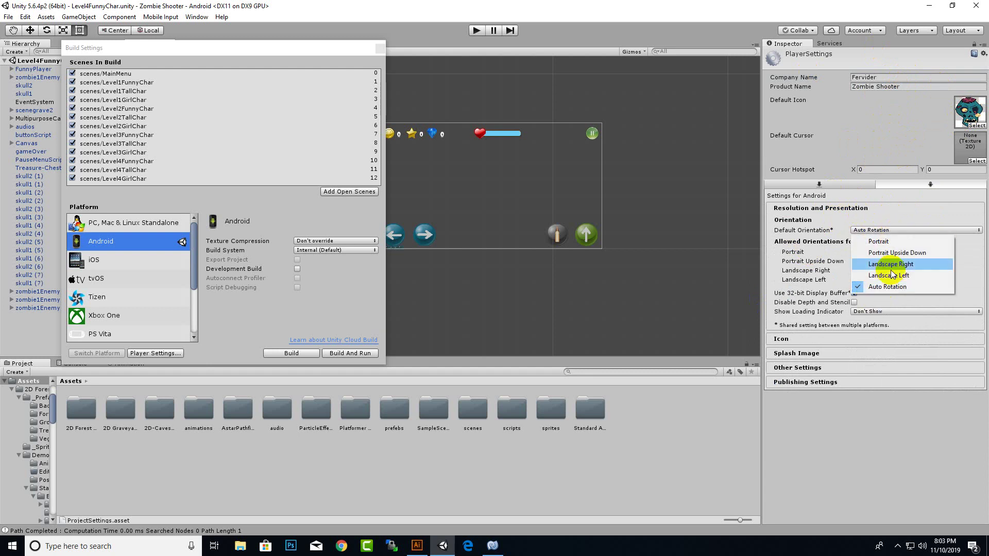
{"action": "left_click", "coordinate": [959, 208]}
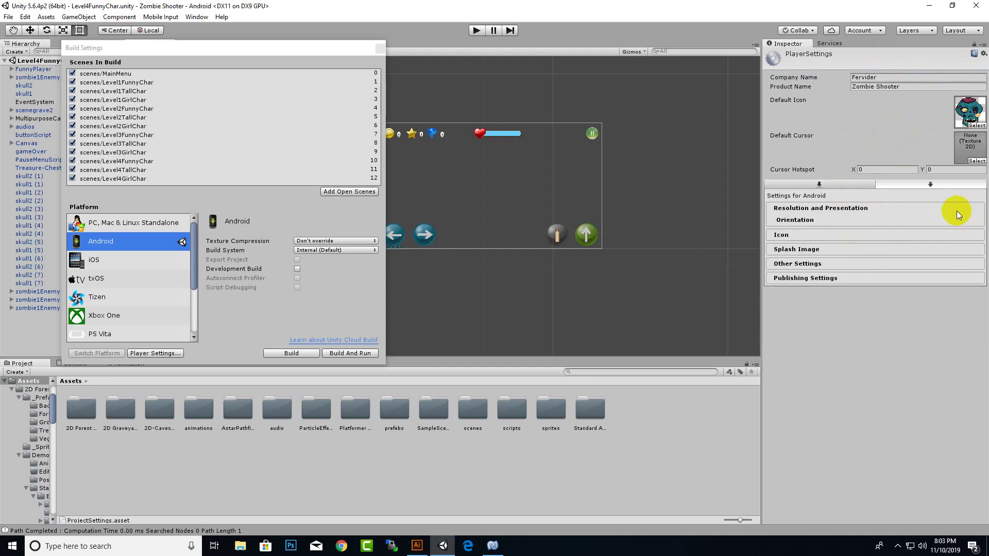
{"action": "left_click", "coordinate": [908, 206]}
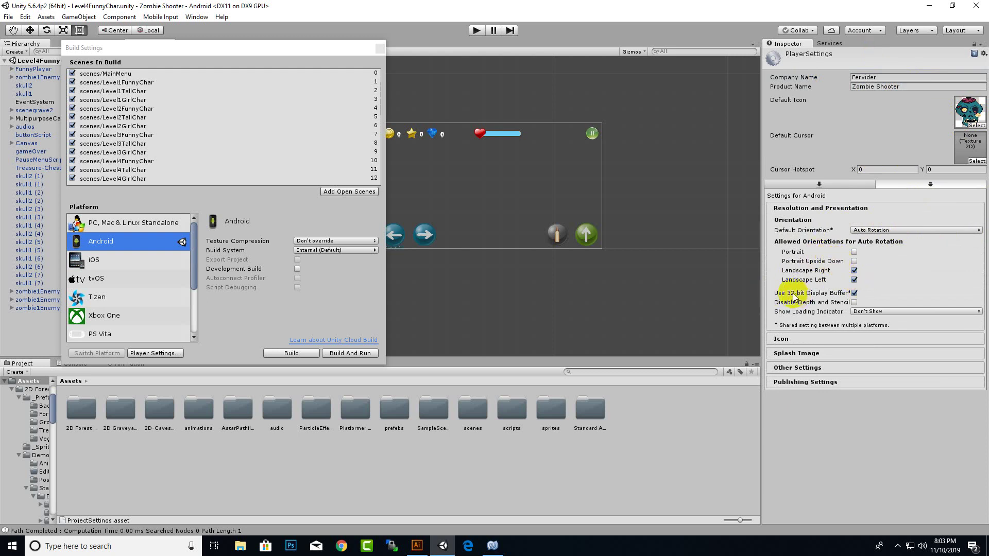
{"action": "left_click", "coordinate": [786, 338]}
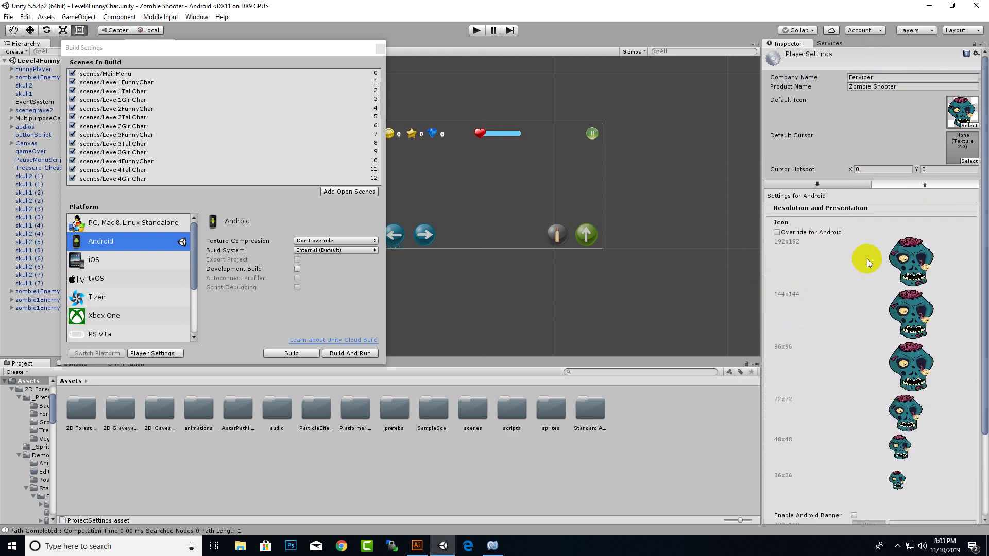
- Collapse the Icon section and expand Splash Image to review the splash logos
{"action": "scroll", "coordinate": [867, 258], "scroll_direction": "down", "scroll_amount": 5}
{"action": "scroll", "coordinate": [890, 239], "scroll_direction": "up", "scroll_amount": 4}
{"action": "scroll", "coordinate": [790, 270], "scroll_direction": "down", "scroll_amount": 2}
{"action": "left_click", "coordinate": [788, 161]}
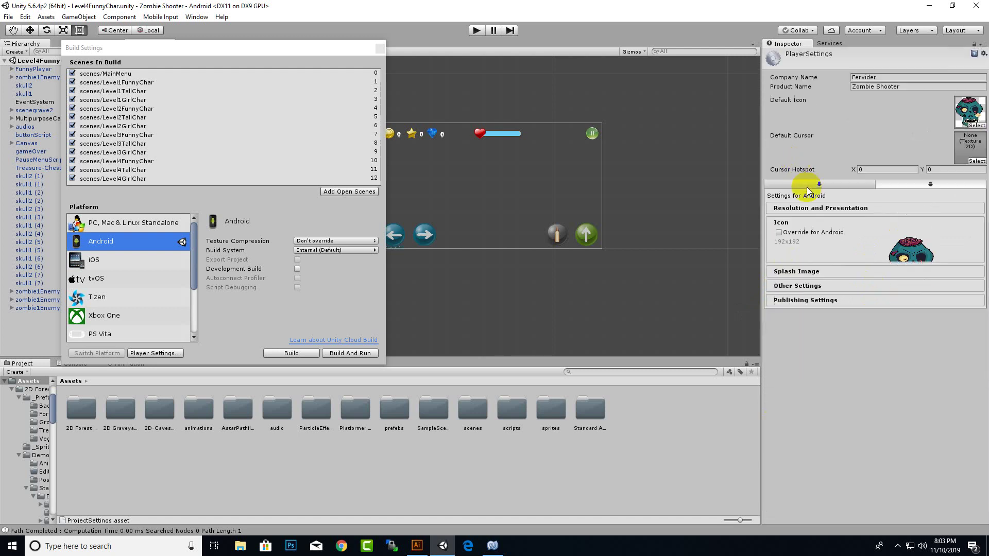
{"action": "left_click", "coordinate": [805, 238]}
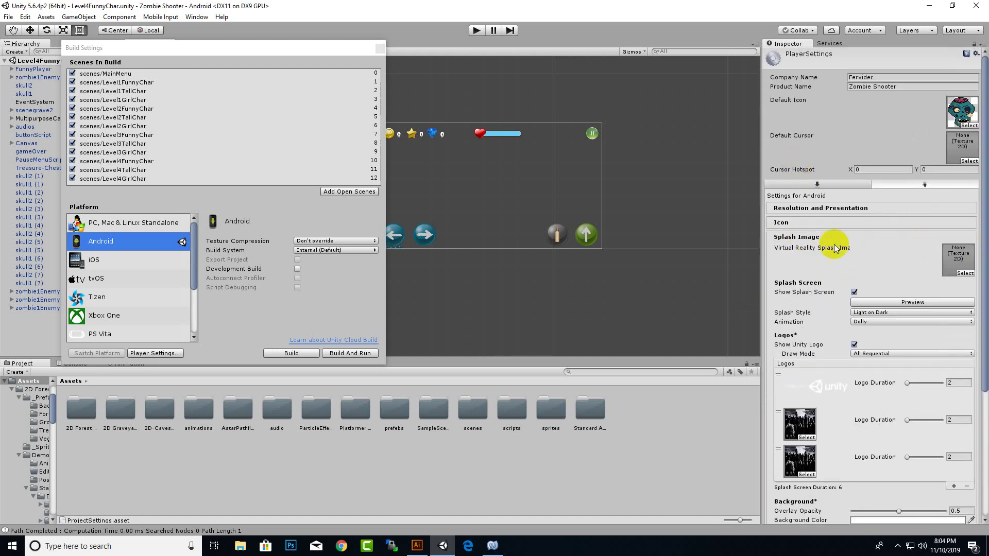
{"action": "scroll", "coordinate": [835, 246], "scroll_direction": "down", "scroll_amount": 1}
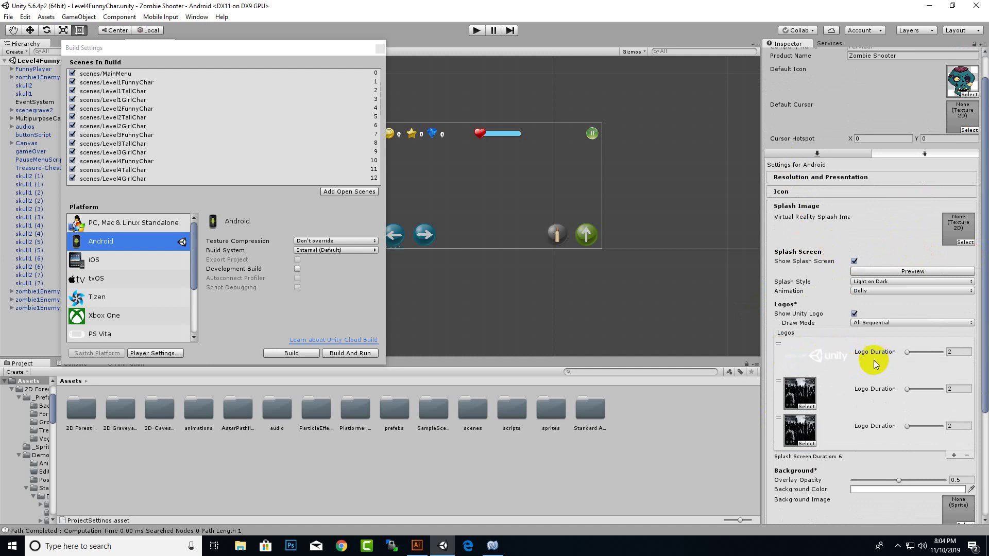
{"action": "left_click", "coordinate": [958, 352]}
{"action": "left_click", "coordinate": [816, 391]}
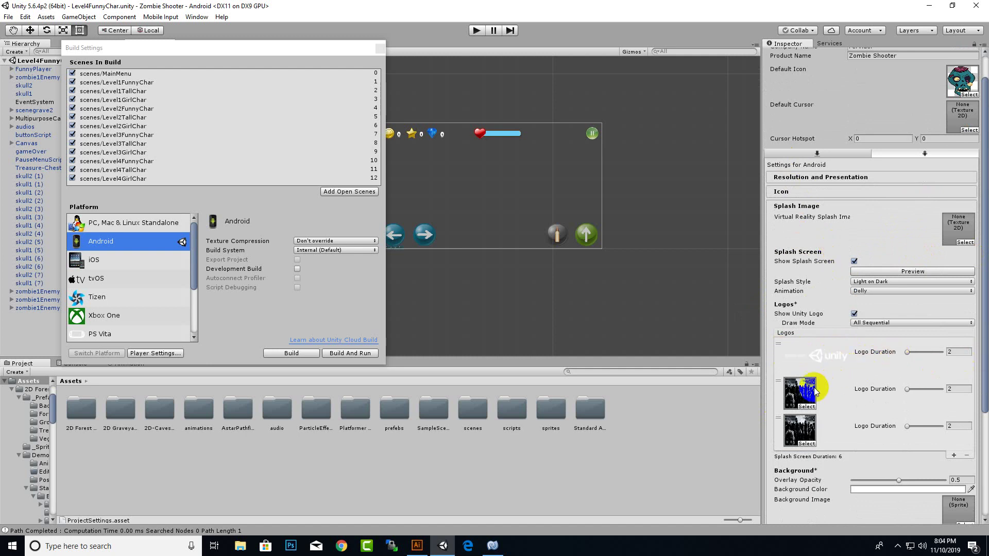
{"action": "left_click", "coordinate": [846, 394]}
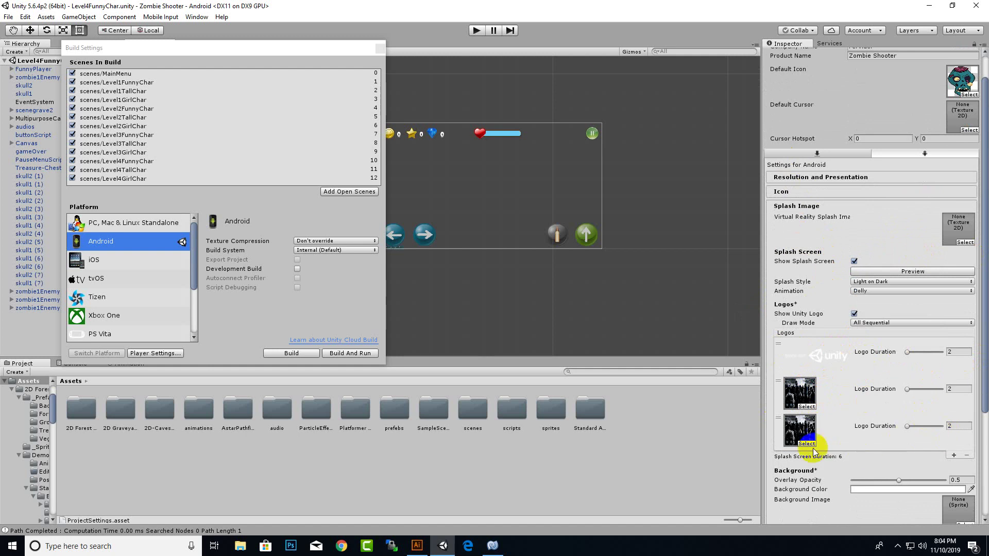
- Remove the third splash logo and set the remaining game logo's duration to 3
{"action": "left_click", "coordinate": [956, 455]}
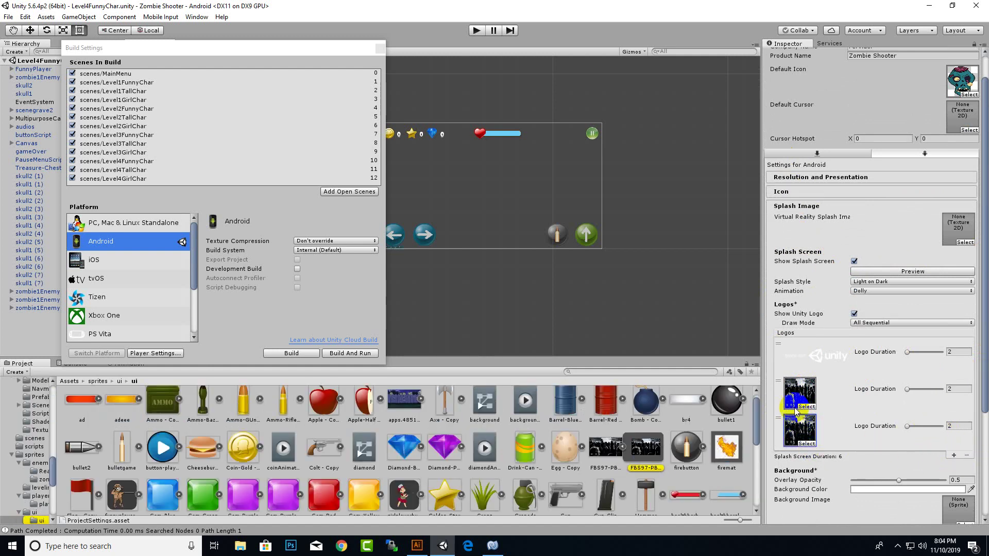
{"action": "left_click", "coordinate": [964, 461]}
{"action": "left_click", "coordinate": [966, 455]}
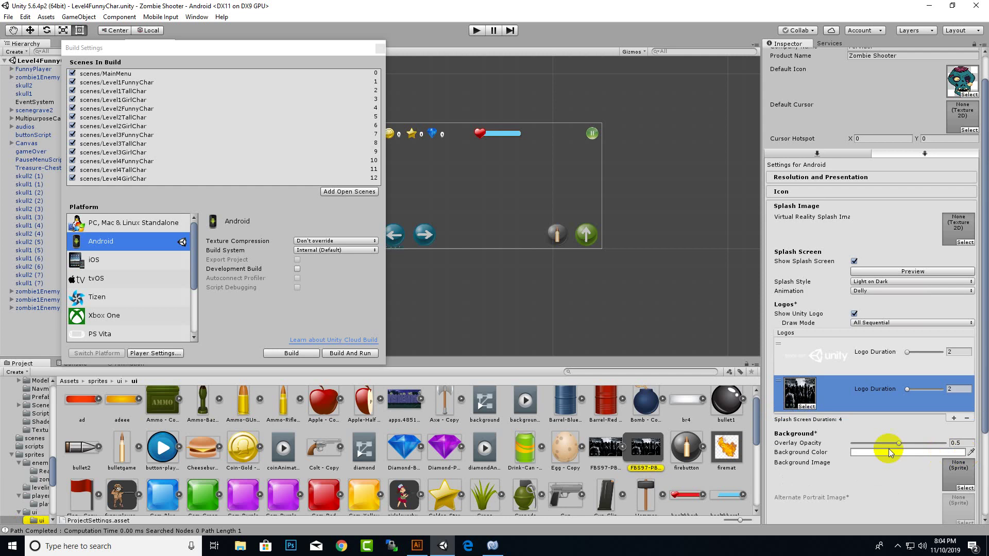
{"action": "left_click", "coordinate": [953, 389]}
{"action": "type", "text": "3"}
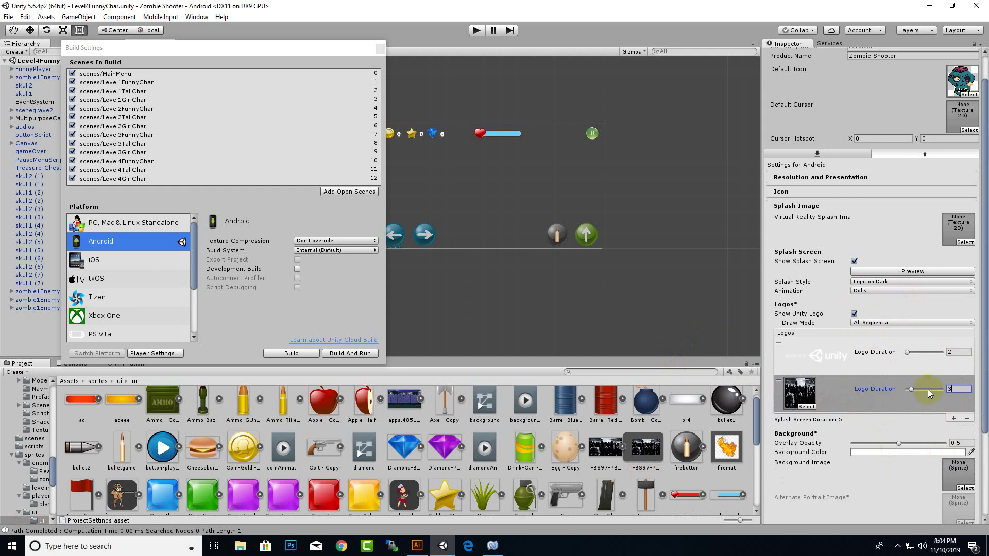
{"action": "scroll", "coordinate": [876, 380], "scroll_direction": "down", "scroll_amount": 3}
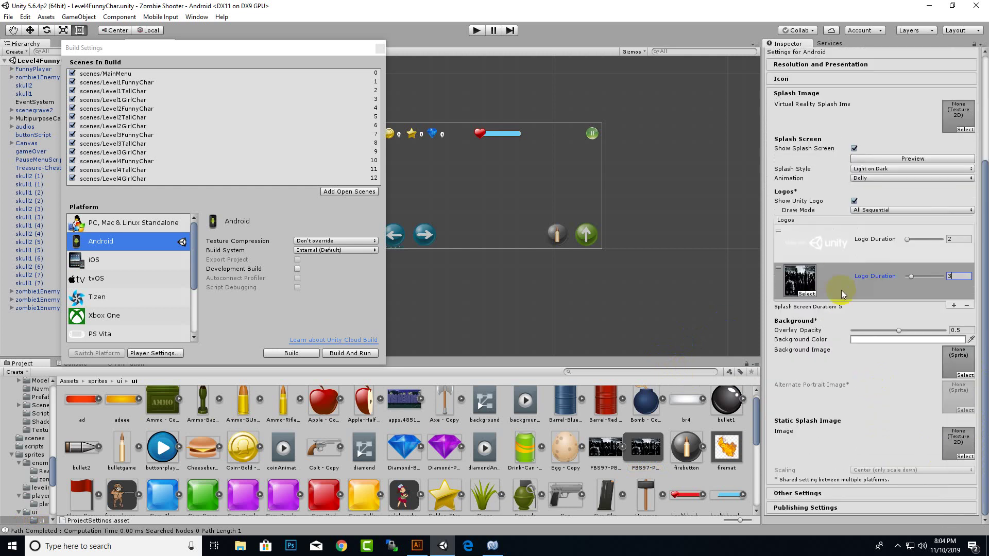
{"action": "left_click", "coordinate": [796, 493]}
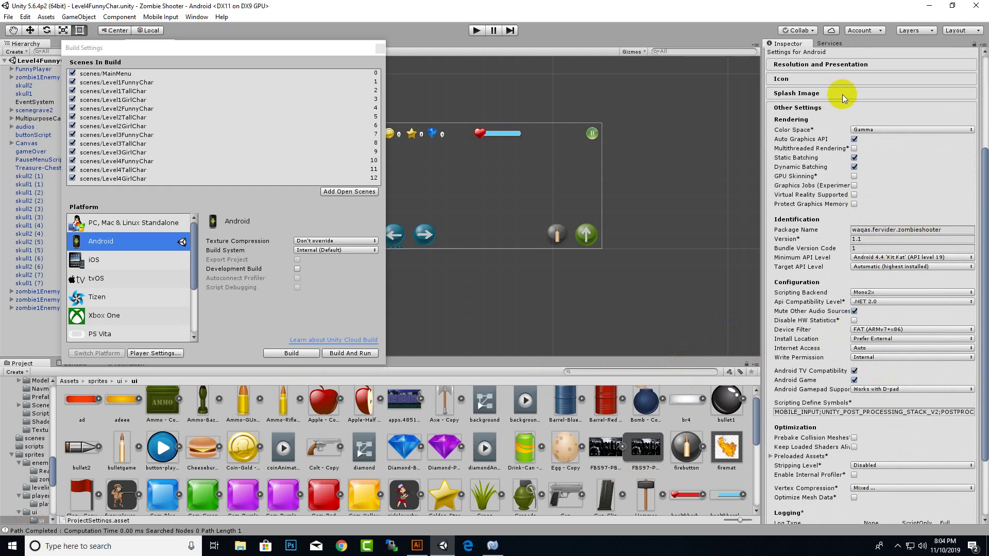
- Check the package name, version 1.1 and bundle version code 1 in Other Settings
{"action": "left_click", "coordinate": [870, 232]}
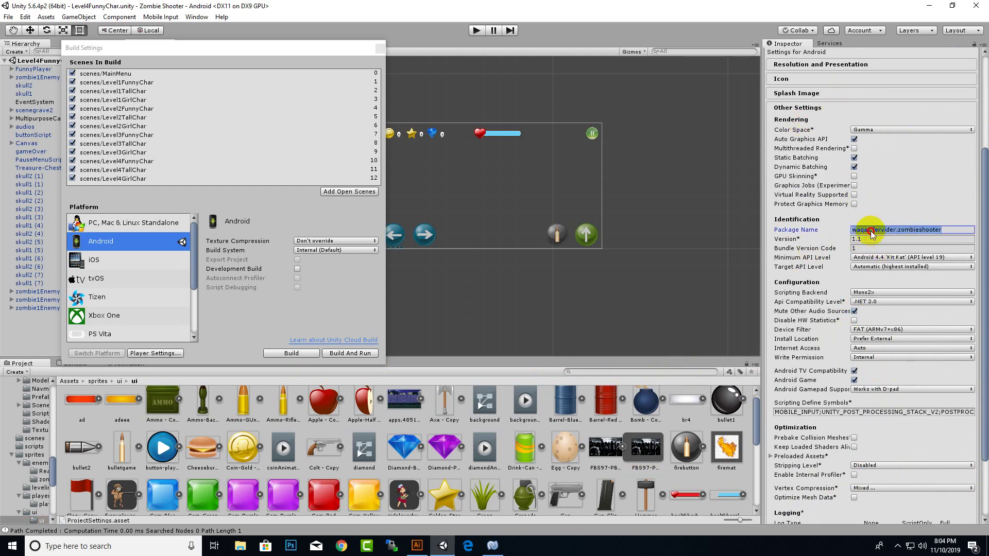
{"action": "left_click", "coordinate": [860, 230]}
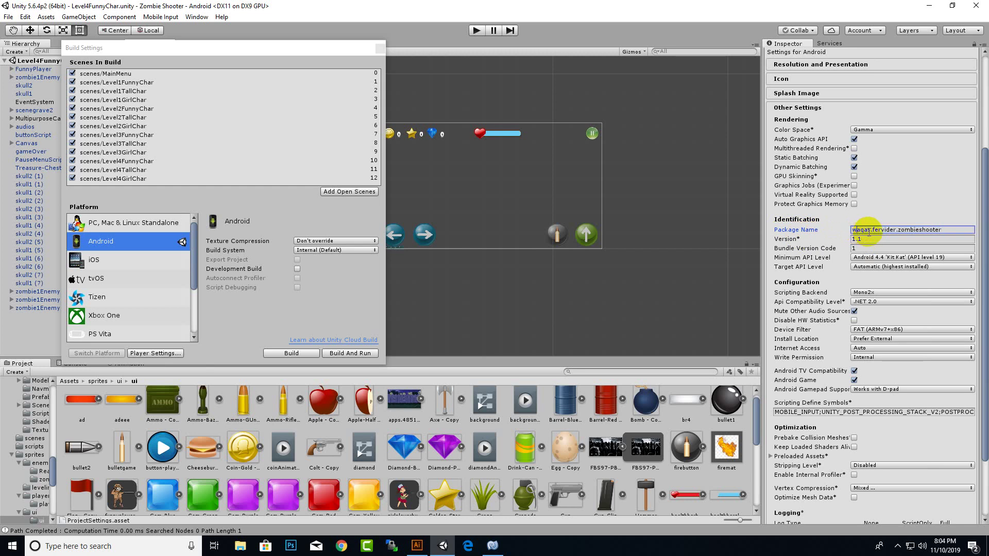
{"action": "left_click", "coordinate": [894, 231]}
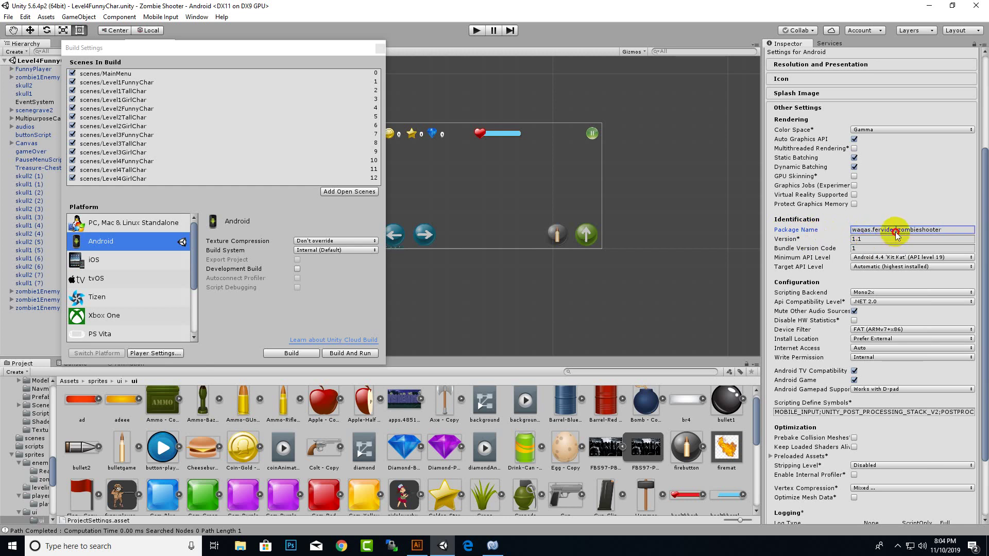
{"action": "left_click_drag", "start_coordinate": [948, 230], "coordinate": [899, 233]}
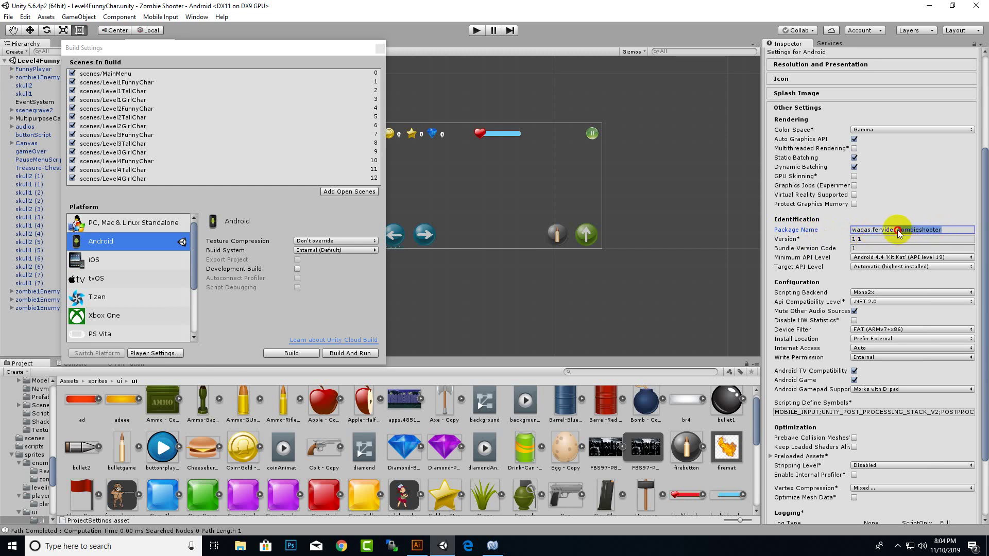
{"action": "left_click", "coordinate": [872, 239]}
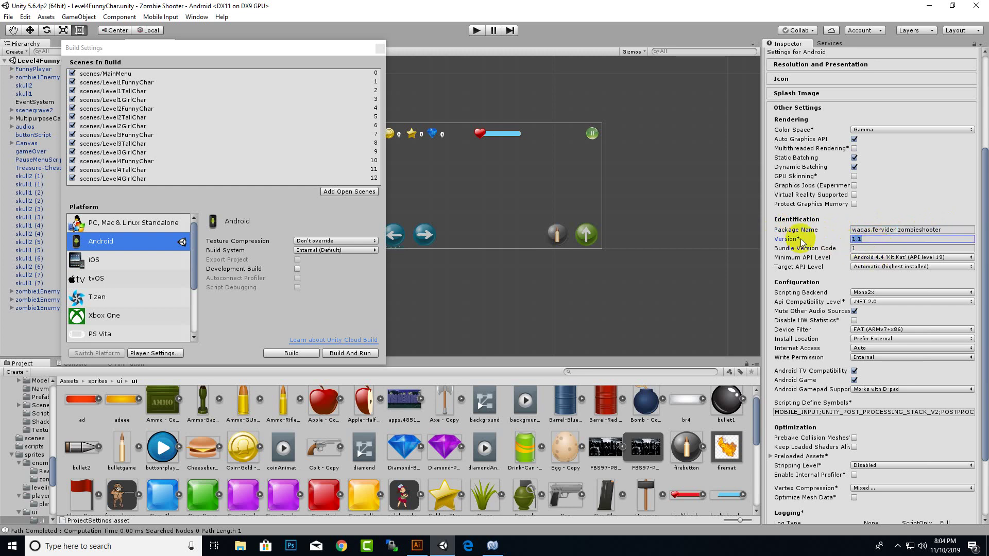
{"action": "left_click", "coordinate": [865, 239]}
{"action": "left_click", "coordinate": [859, 242]}
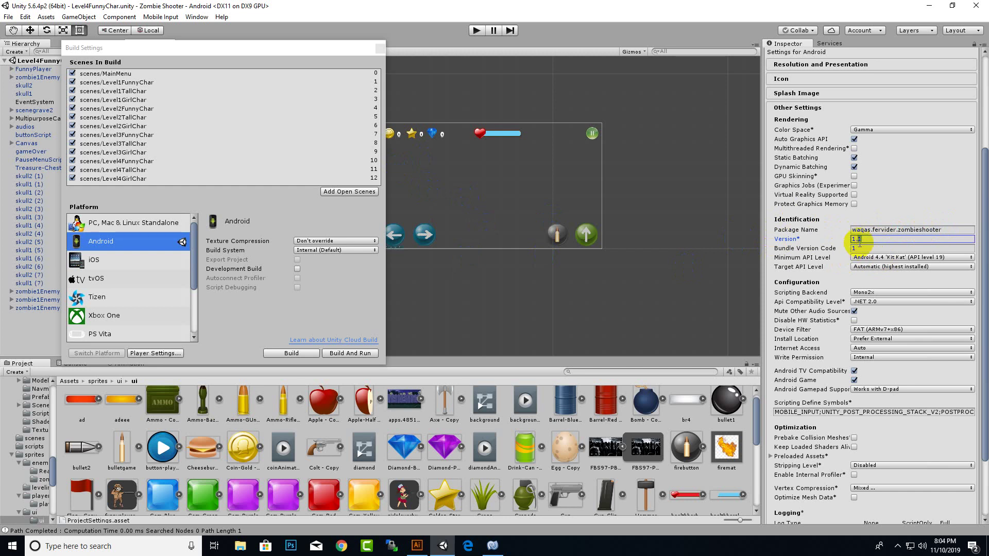
{"action": "left_click", "coordinate": [859, 248]}
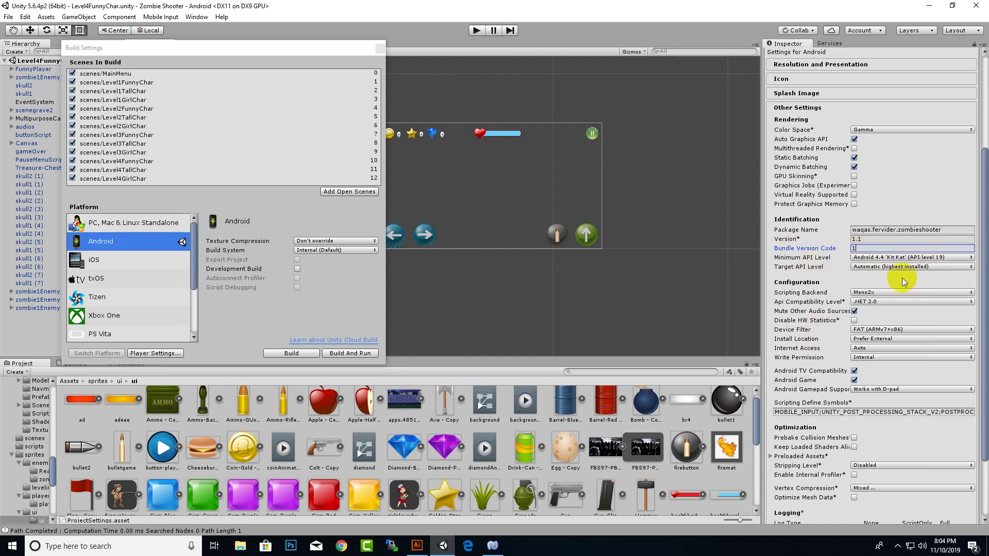
- Keep minimum API level Kit Kat (19) and expand Publishing Settings
{"action": "left_click", "coordinate": [909, 259]}
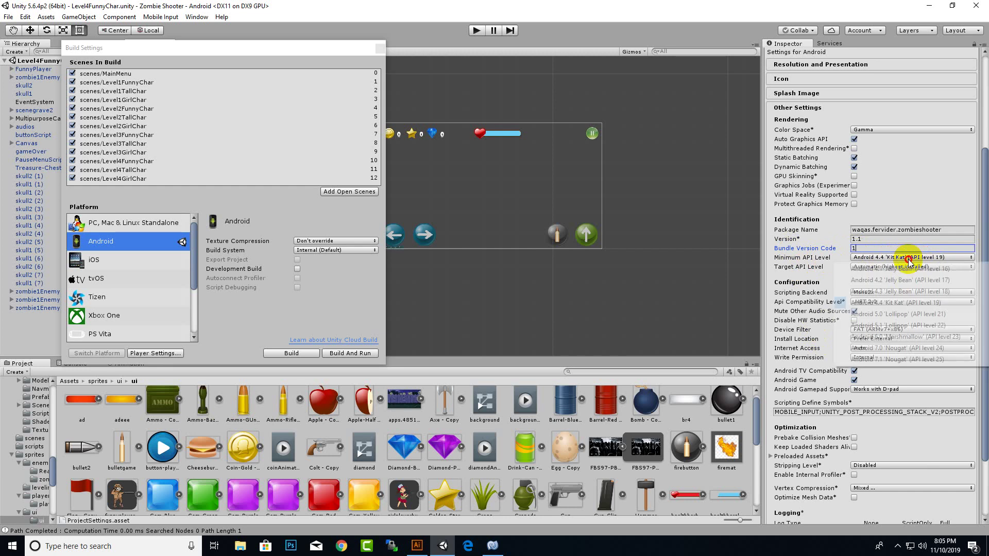
{"action": "left_click", "coordinate": [922, 303]}
{"action": "scroll", "coordinate": [928, 307], "scroll_direction": "down", "scroll_amount": 2}
{"action": "scroll", "coordinate": [929, 306], "scroll_direction": "down", "scroll_amount": 2}
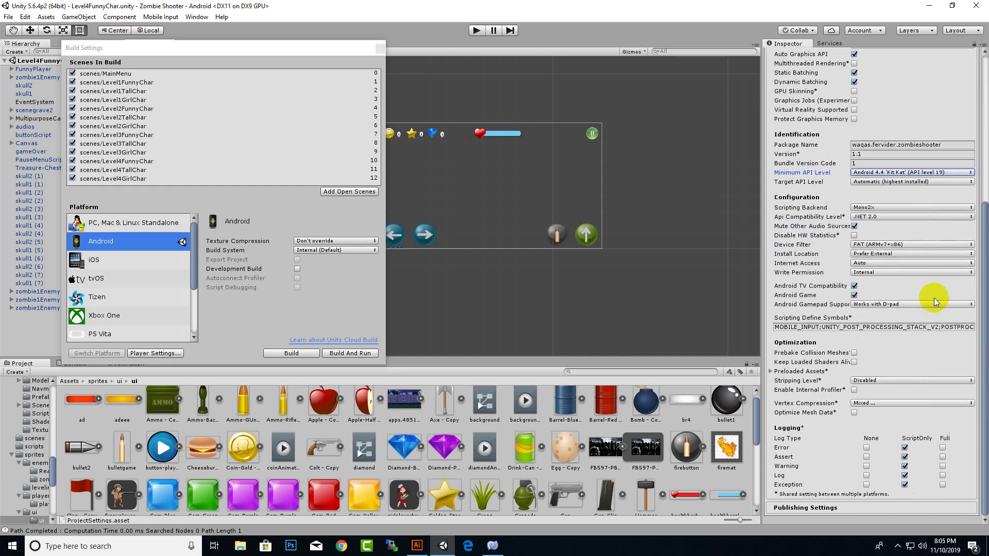
{"action": "left_click", "coordinate": [797, 508]}
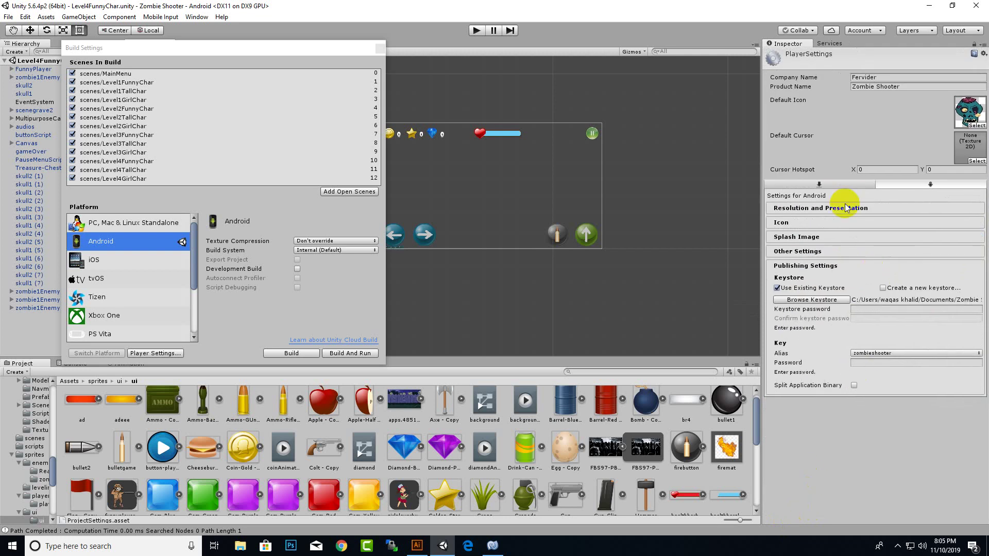
- Cancel the keystore file browser and keep zombieshooter as the key alias
{"action": "left_click", "coordinate": [813, 301]}
{"action": "type", "text": "new"}
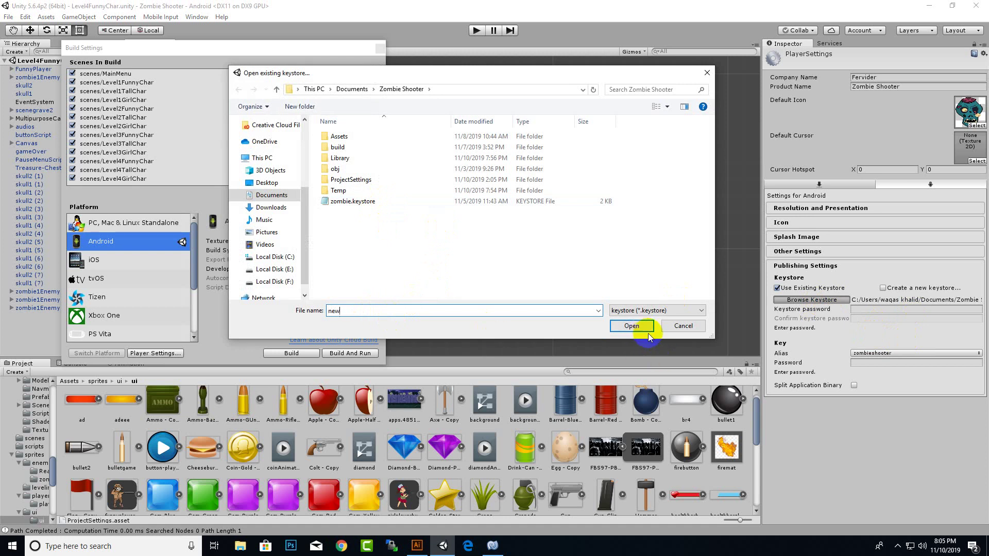
{"action": "left_click", "coordinate": [693, 329]}
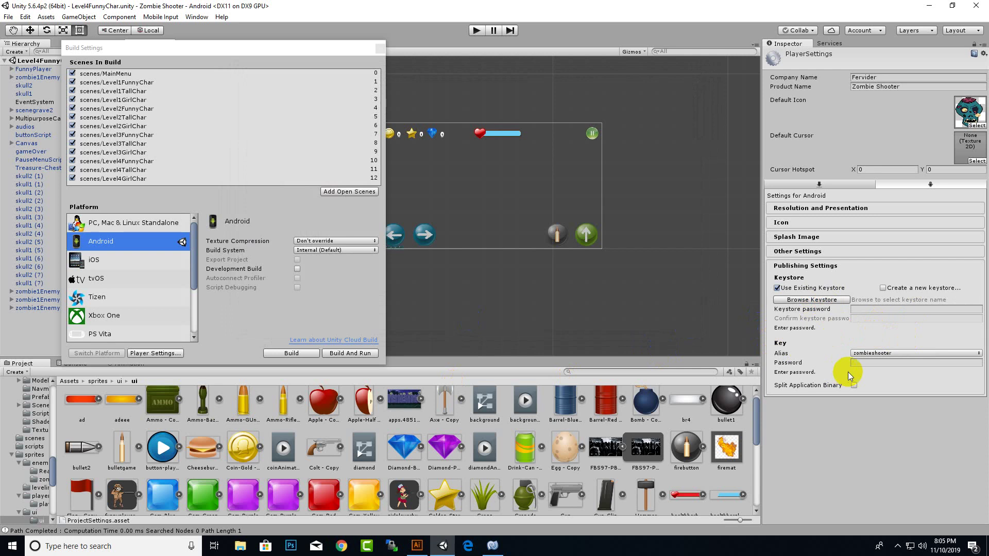
{"action": "left_click", "coordinate": [872, 356]}
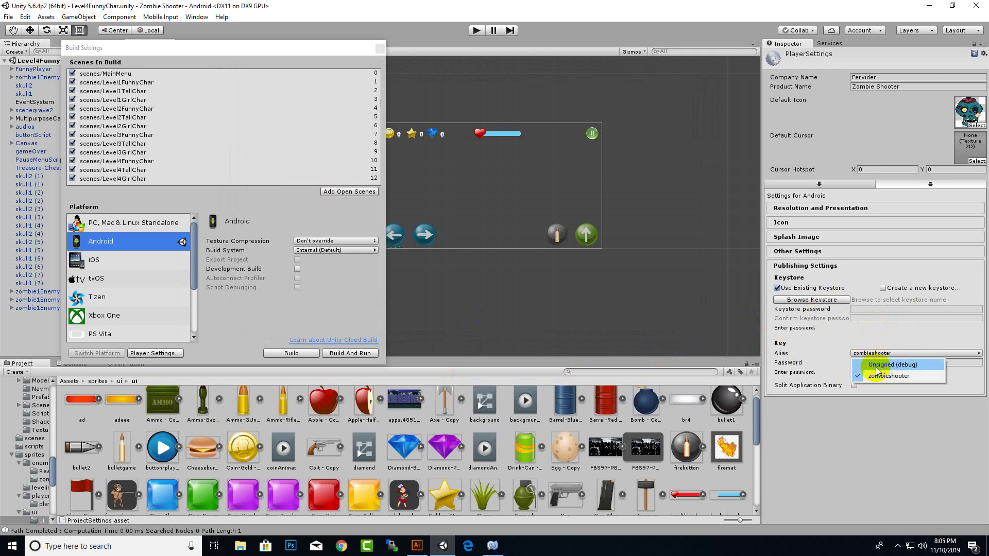
{"action": "left_click", "coordinate": [873, 327]}
- Enter the keystore password and the zombieshooter key password
{"action": "left_click", "coordinate": [875, 309]}
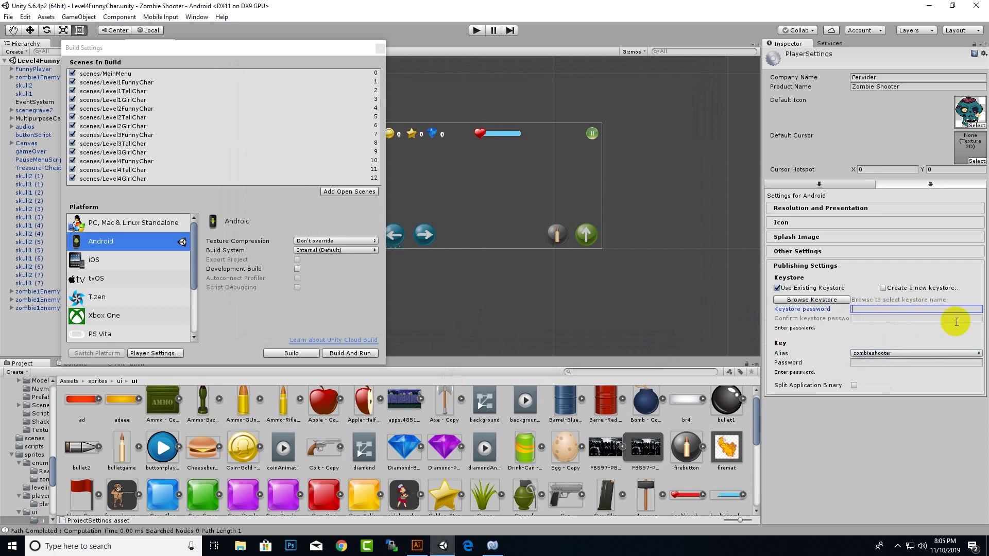
{"action": "type", "text": "**"}
{"action": "type", "text": "*"}
{"action": "left_click", "coordinate": [882, 364]}
{"action": "type", "text": "*"}
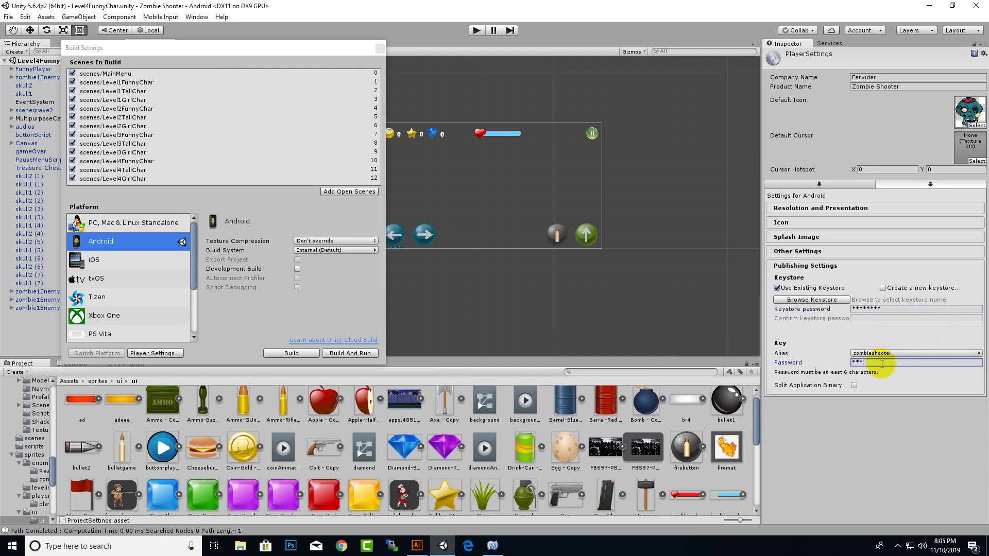
{"action": "type", "text": "**"}
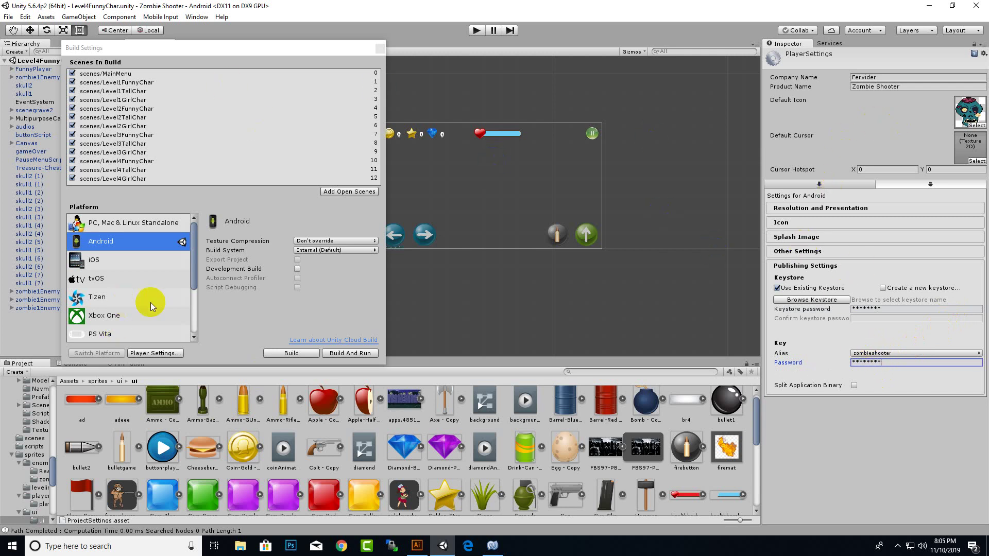
- Start the Android build and delete the old zombieshooterui.apk and zombieshooter2.apk from the build folder
{"action": "left_click", "coordinate": [289, 353]}
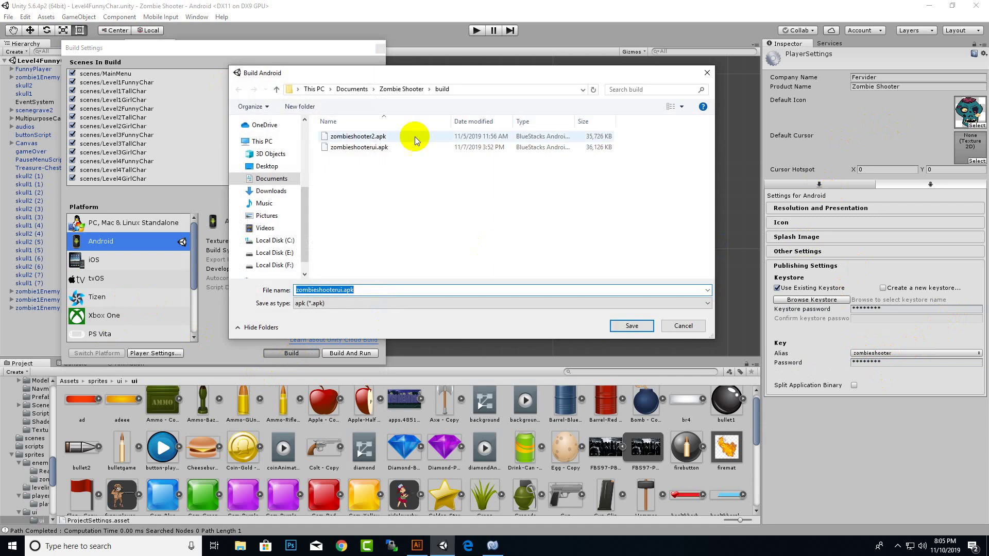
{"action": "right_click", "coordinate": [380, 175]}
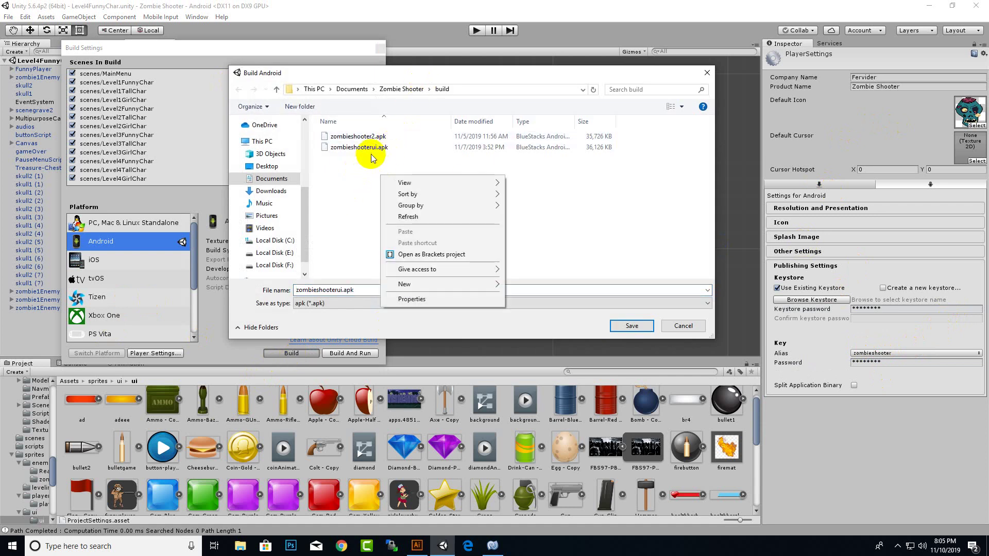
{"action": "left_click", "coordinate": [373, 150]}
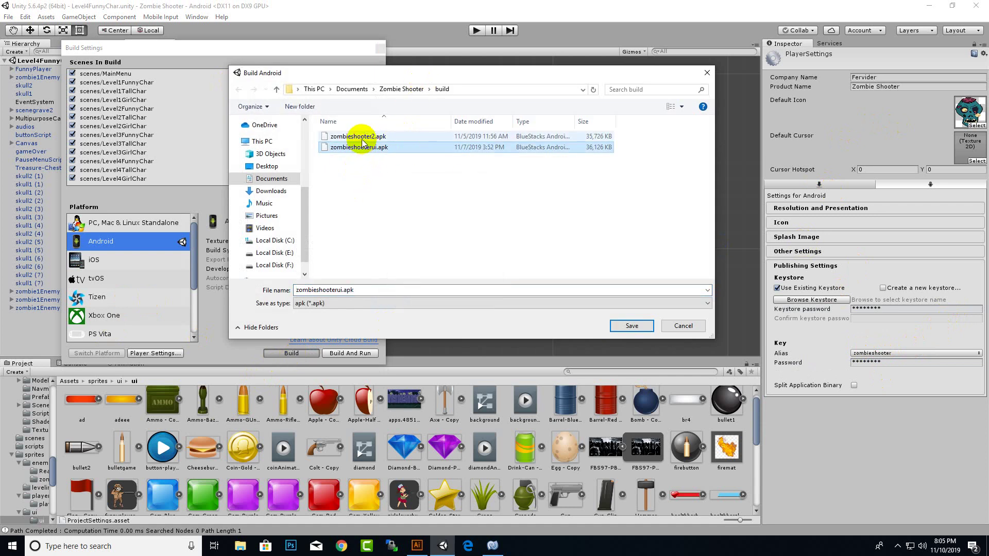
{"action": "left_click", "coordinate": [355, 137]}
{"action": "left_click", "coordinate": [373, 148]}
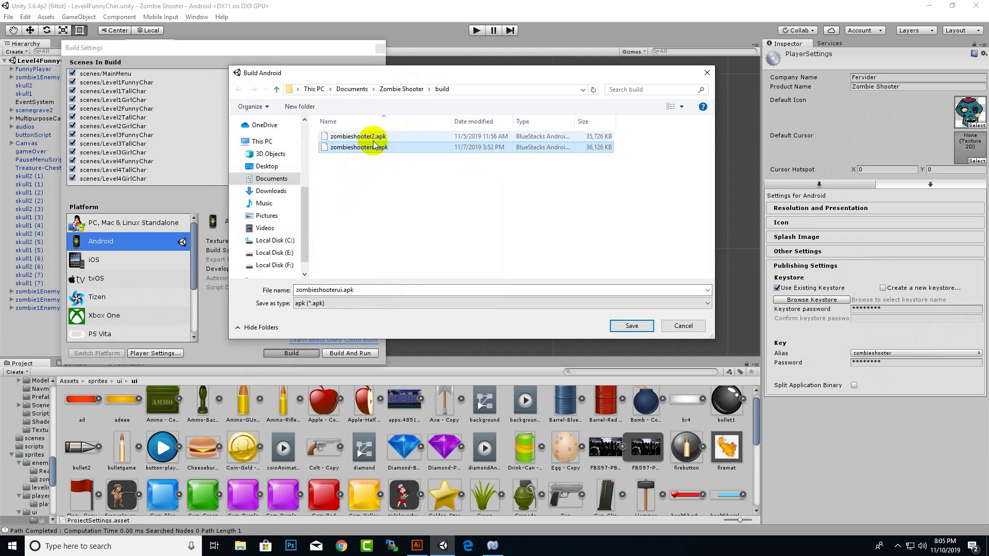
{"action": "right_click", "coordinate": [373, 147]}
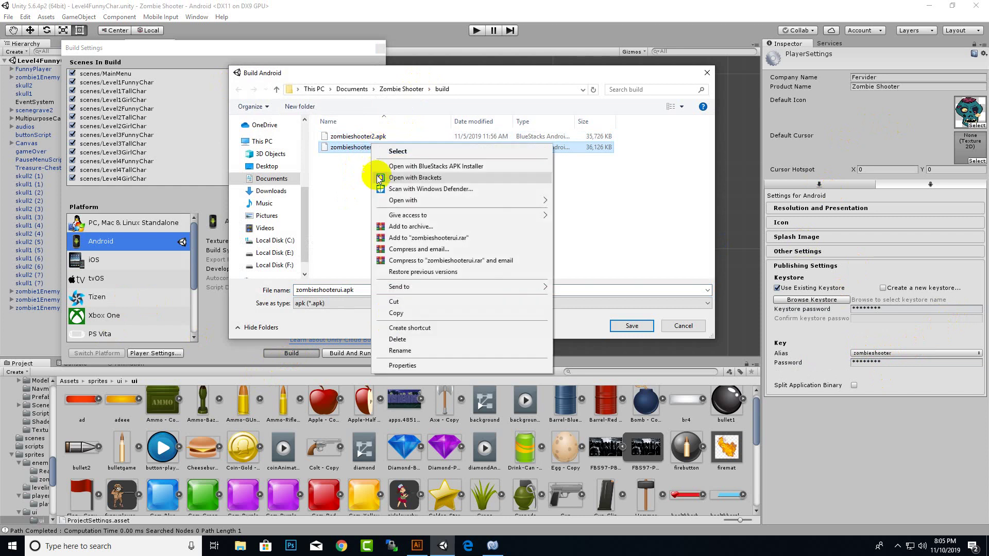
{"action": "left_click", "coordinate": [412, 340]}
{"action": "left_click", "coordinate": [376, 137]}
{"action": "right_click", "coordinate": [376, 138]}
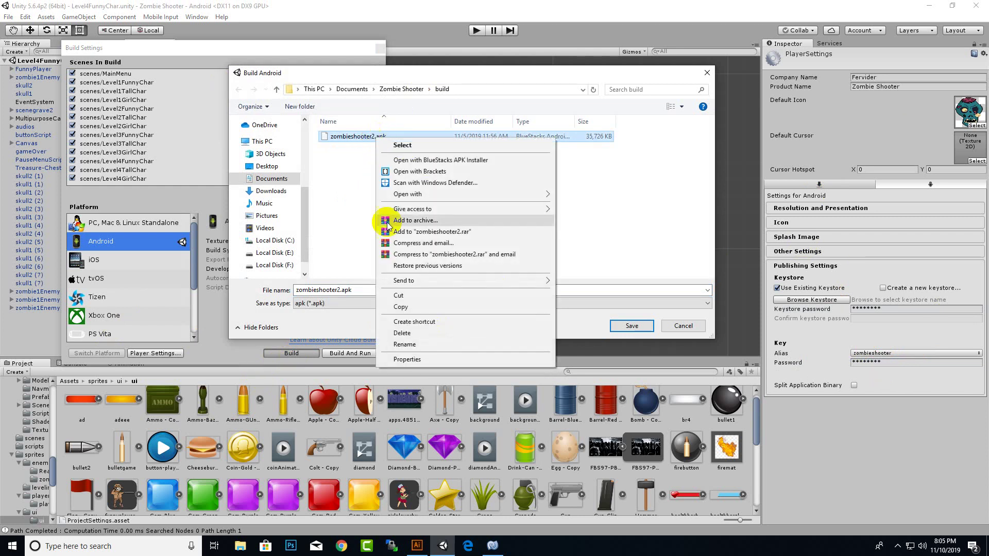
{"action": "left_click", "coordinate": [412, 337]}
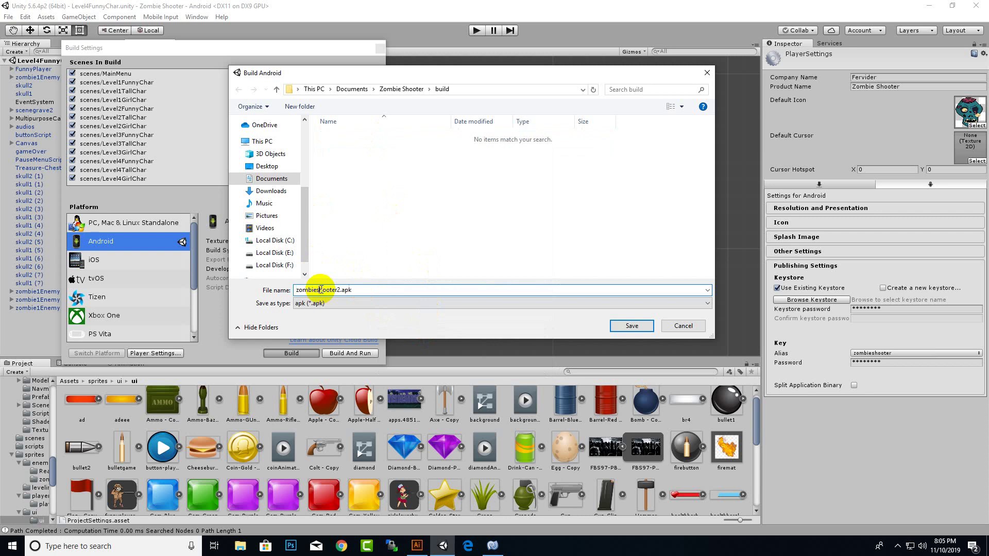
- Name the output file ZombieShooter.apk and save to begin building
{"action": "left_click", "coordinate": [339, 290]}
{"action": "left_click_drag", "start_coordinate": [338, 291], "coordinate": [289, 290]}
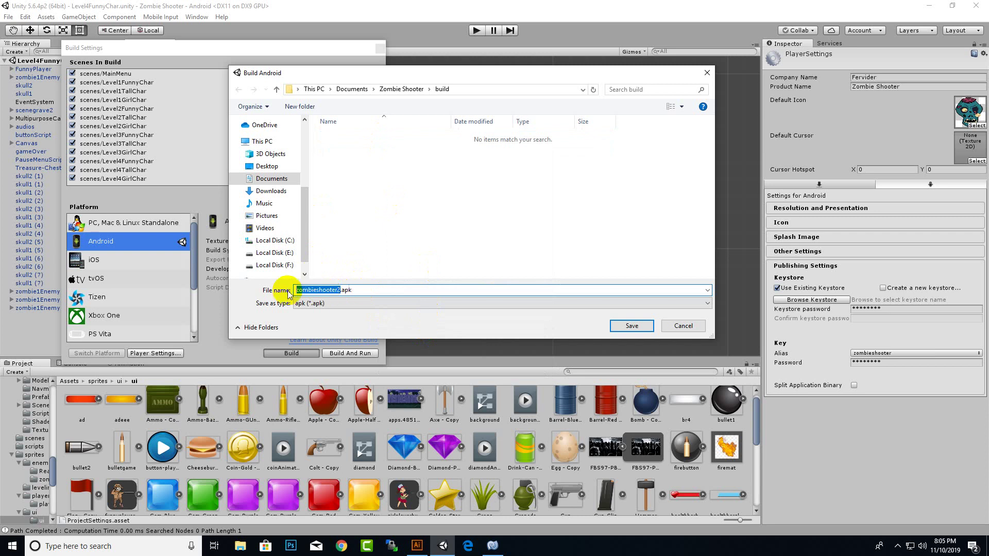
{"action": "type", "text": "Z"}
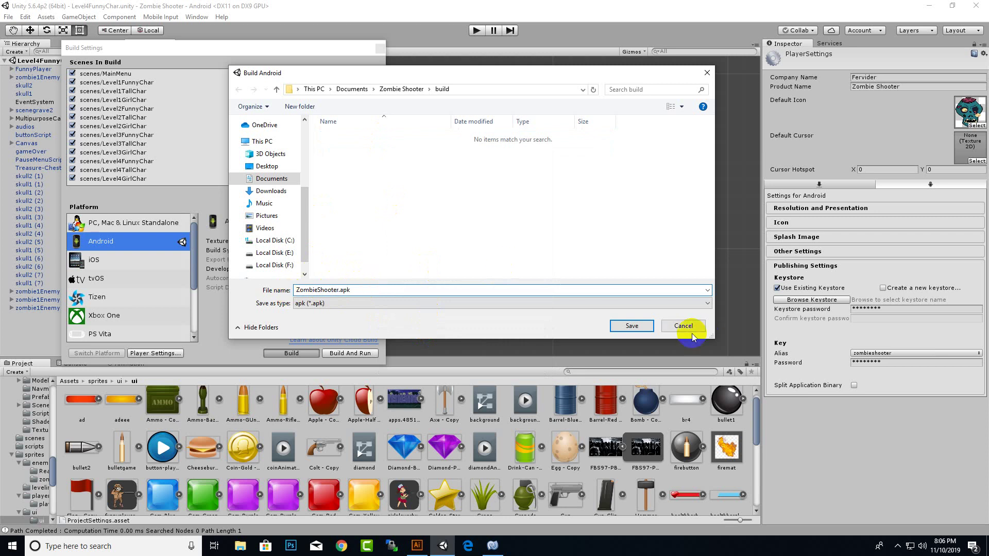
{"action": "left_click", "coordinate": [622, 324]}
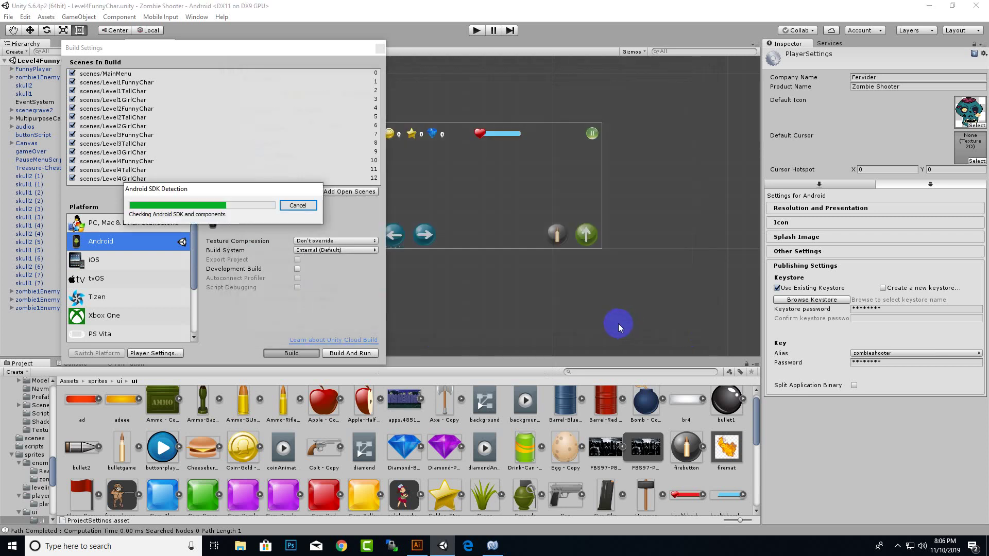